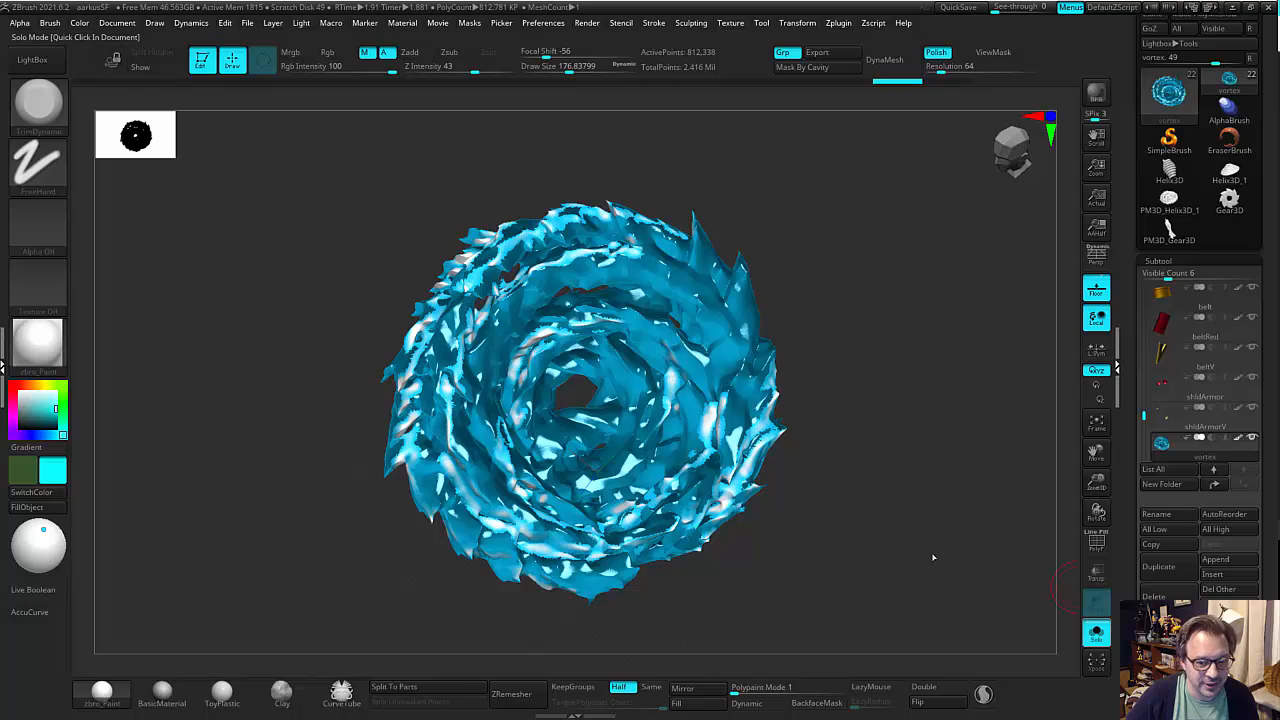
# Turn off Solo mode and examine the vortex together with the full character from several angles.
pyautogui.click(1013, 577)
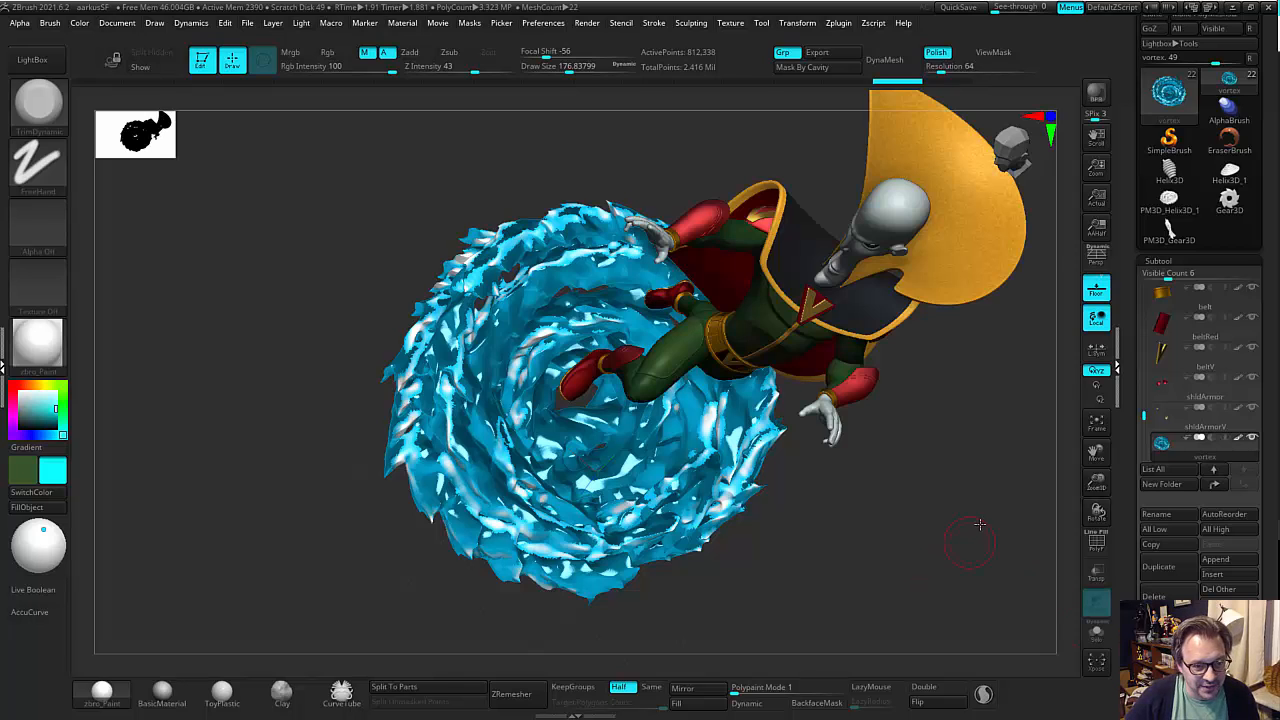
pyautogui.moveTo(979, 524); pyautogui.dragTo(905, 569)
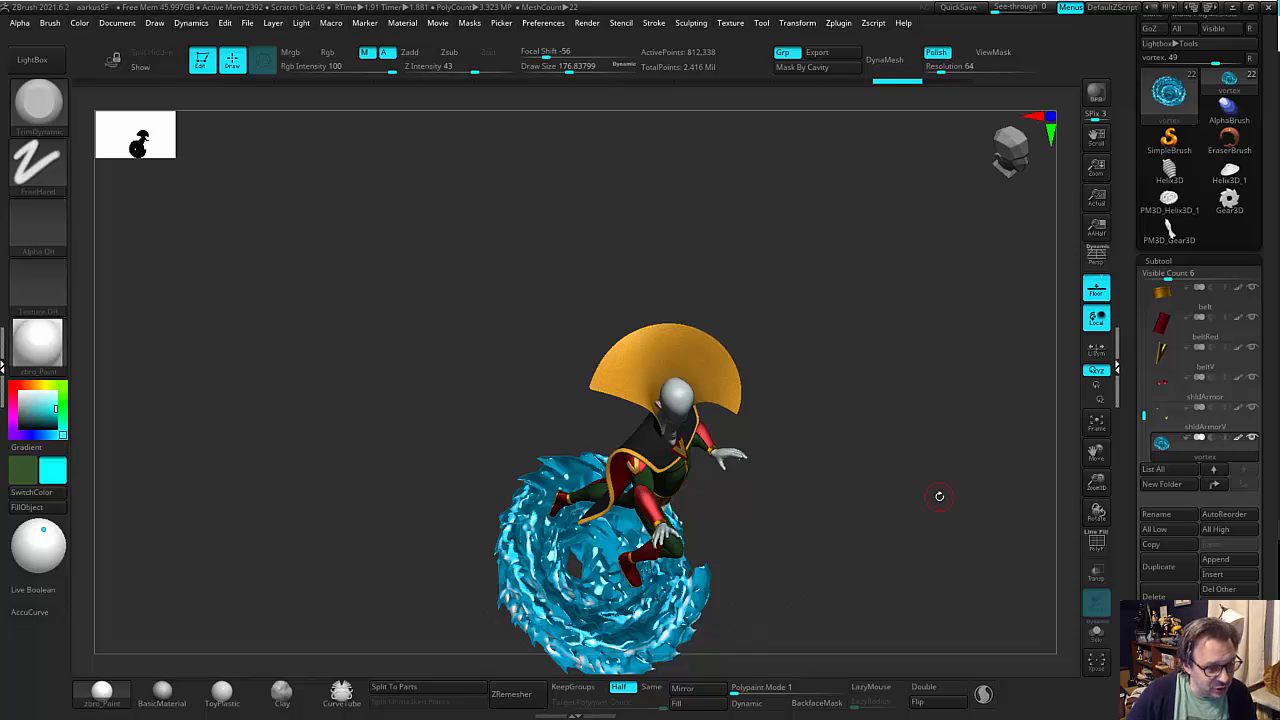
pyautogui.moveTo(914, 537); pyautogui.dragTo(815, 528)
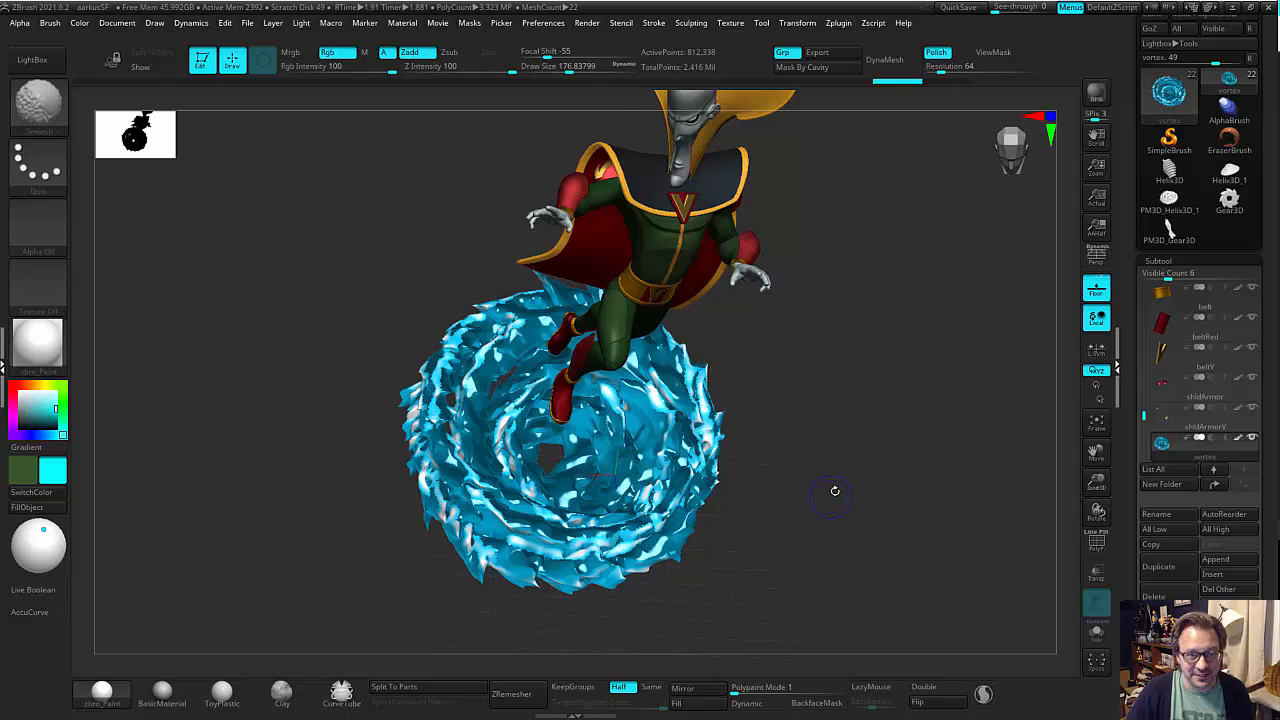
pyautogui.moveTo(831, 489); pyautogui.dragTo(826, 474)
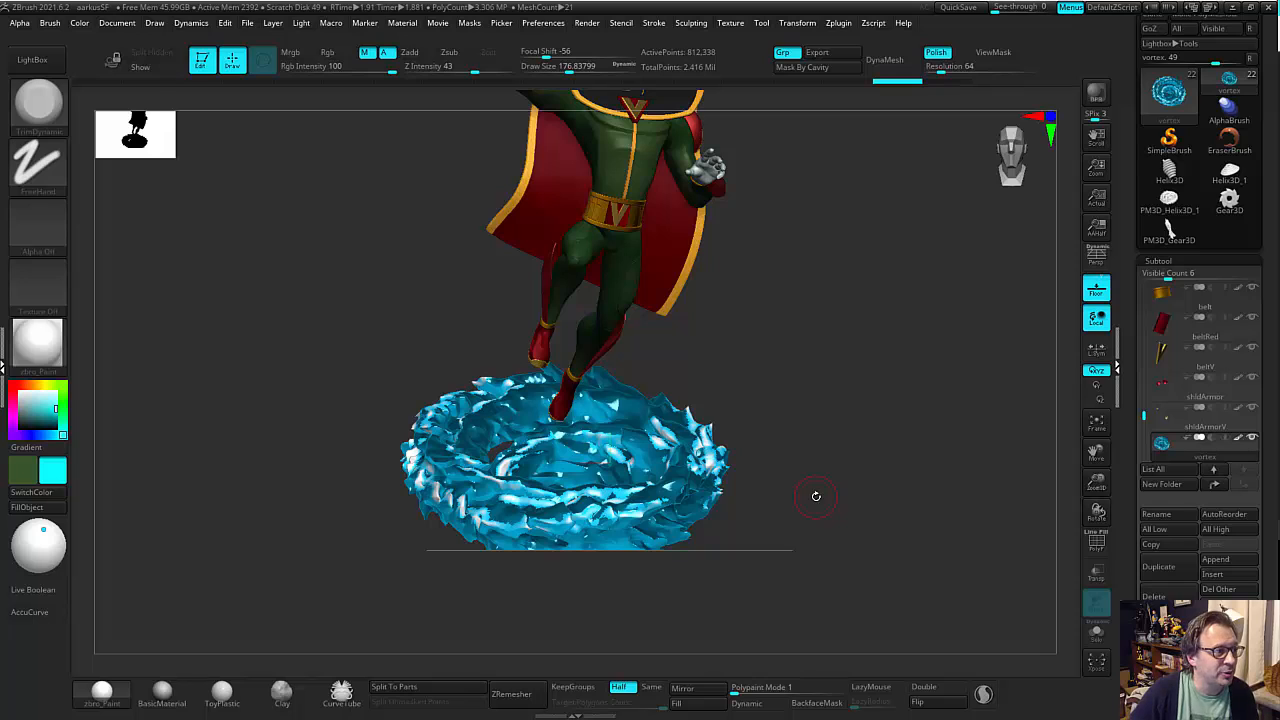
# Open the DynaMesh_Sphere_128 project from LightBox, discarding the changes to the current project.
pyautogui.click(32, 59)
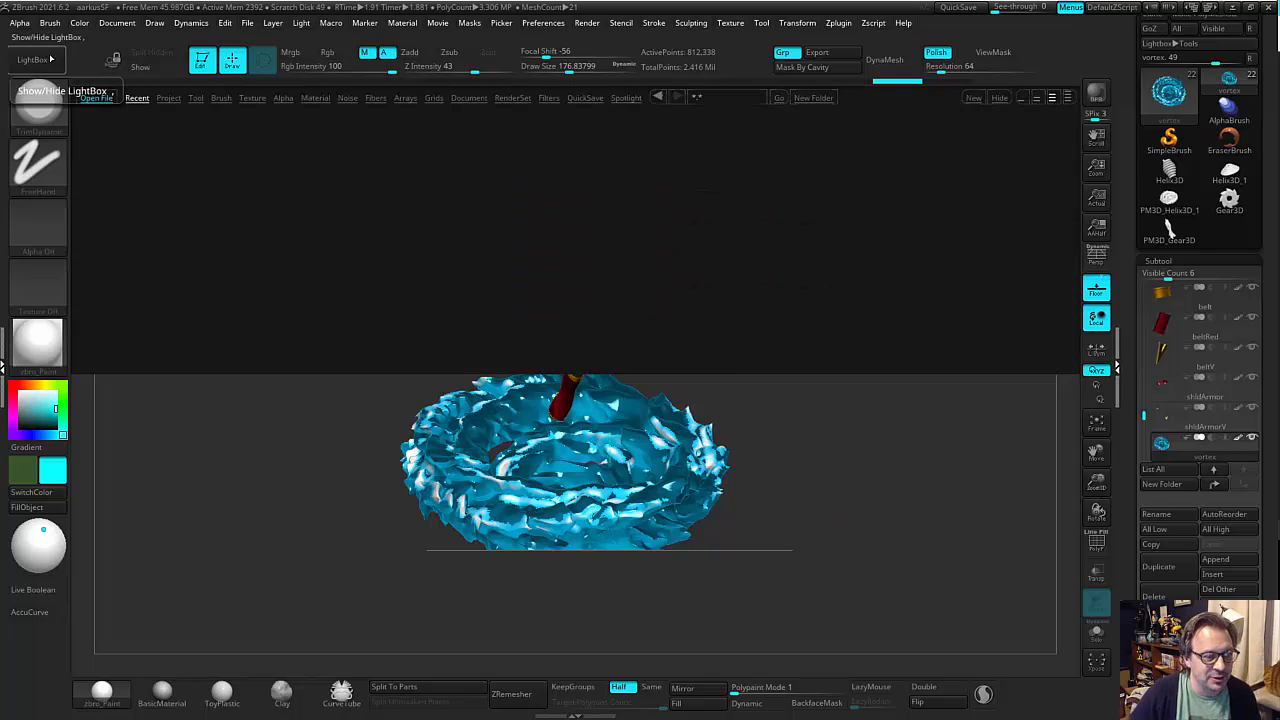
pyautogui.click(168, 98)
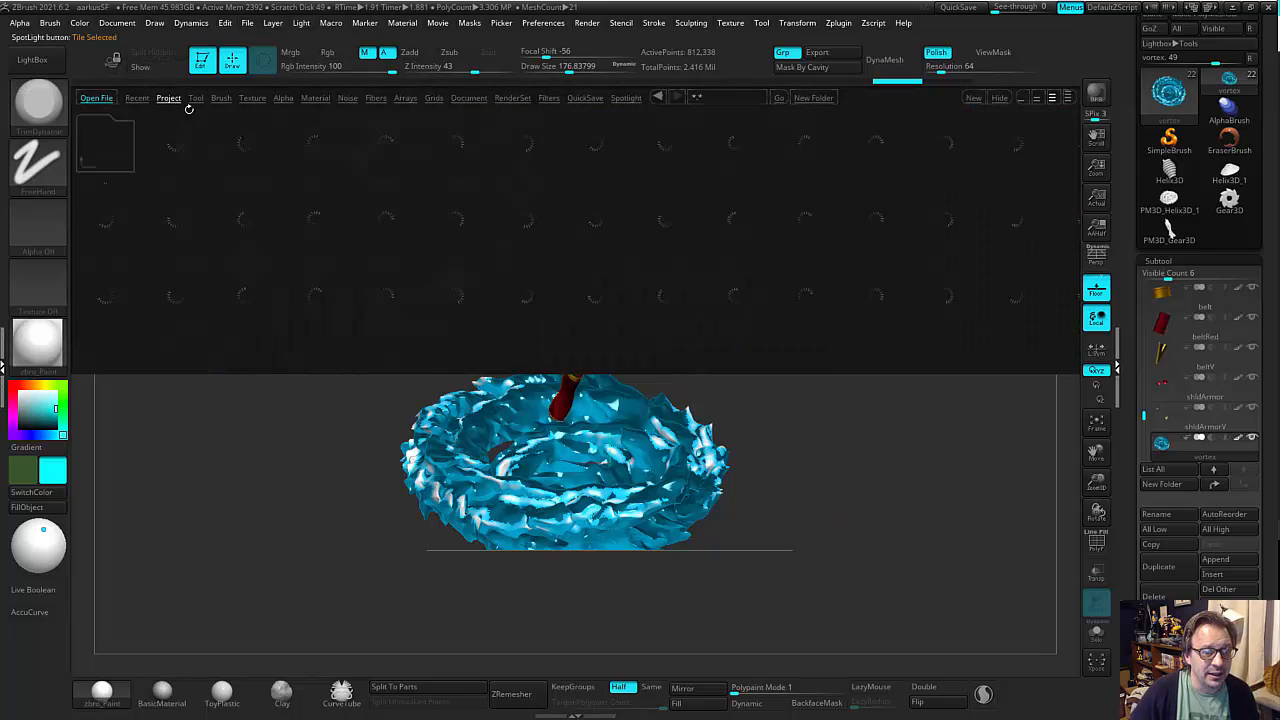
pyautogui.doubleClick(672, 216)
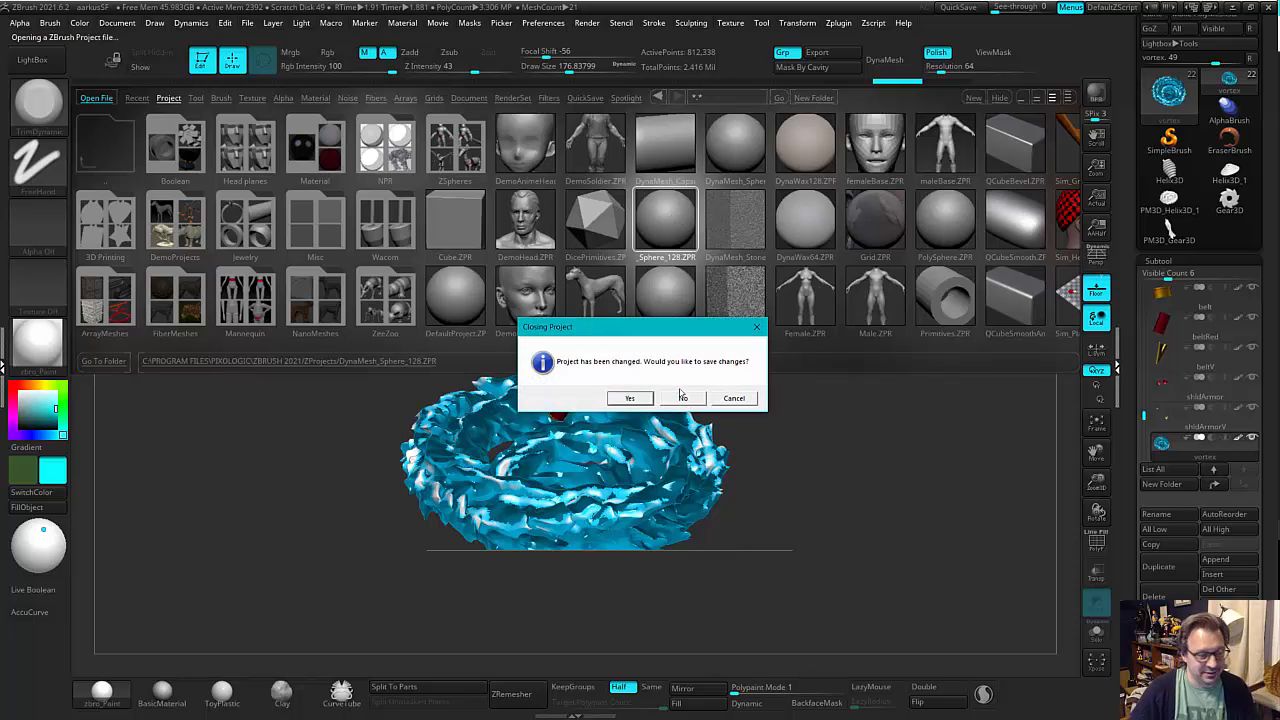
pyautogui.click(683, 397)
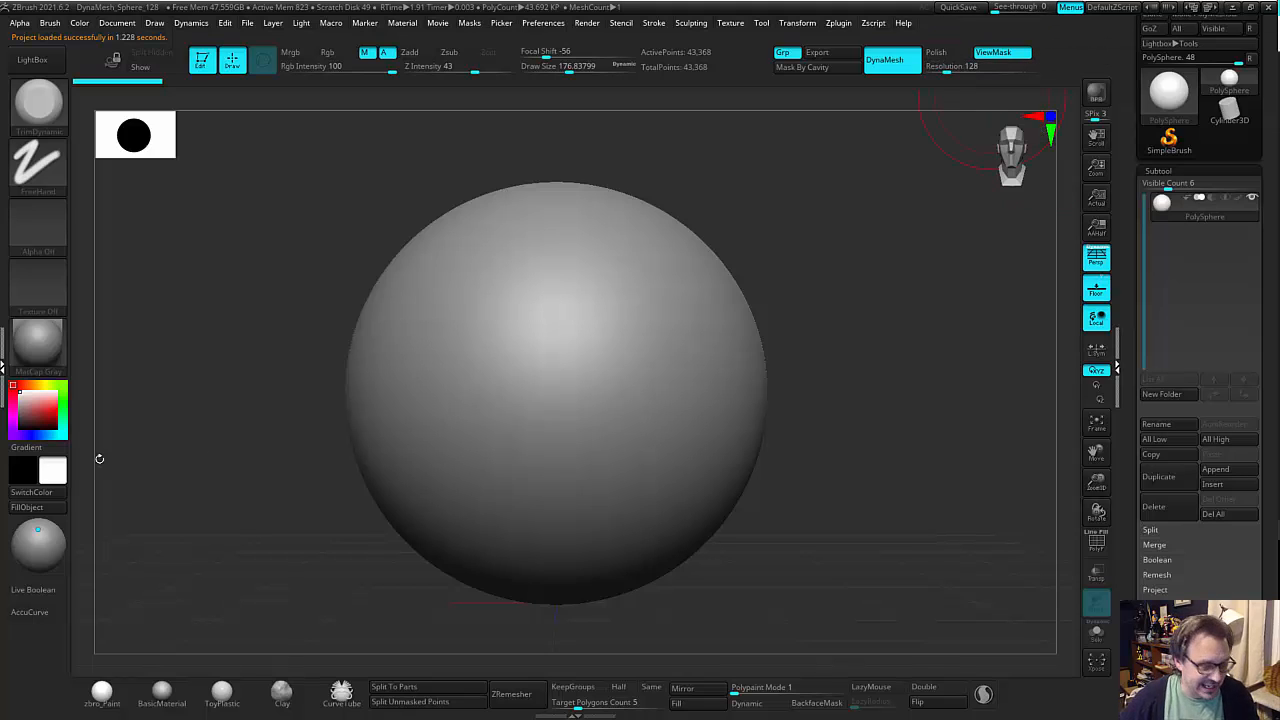
# Turn off perspective and switch the active tool from the sphere to the Helix3D primitive.
pyautogui.press('-')
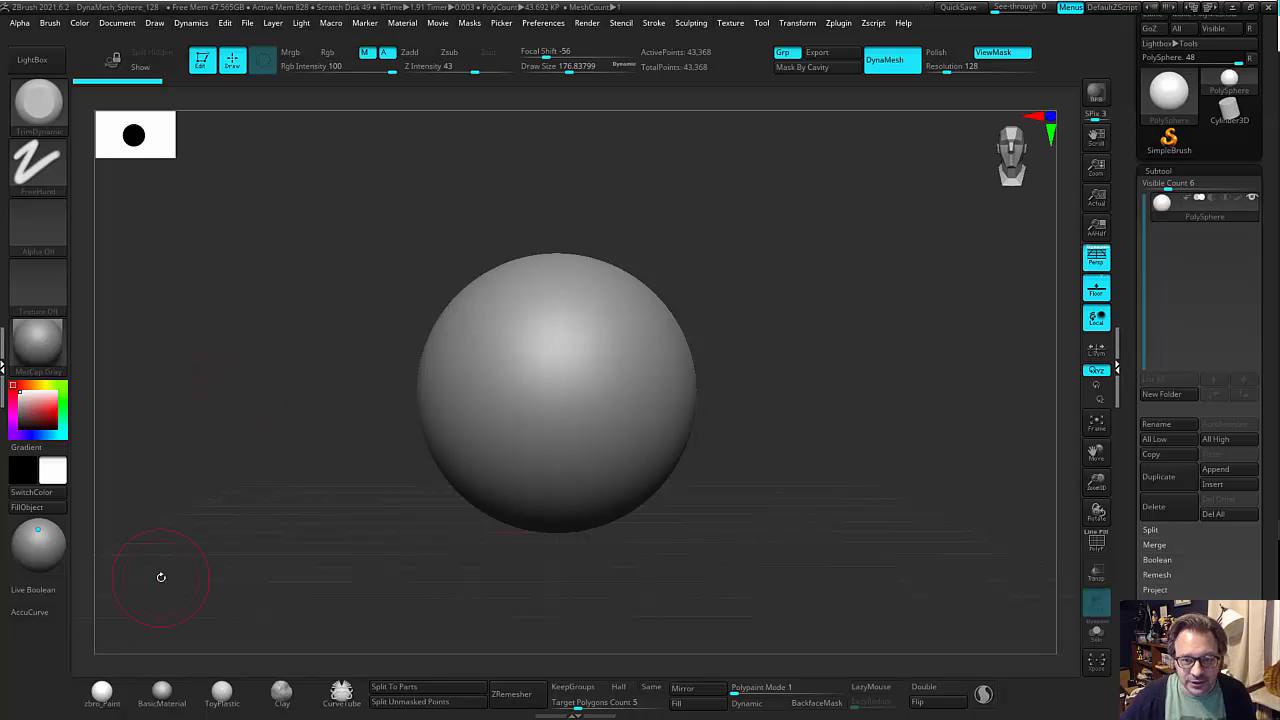
pyautogui.click(1092, 262)
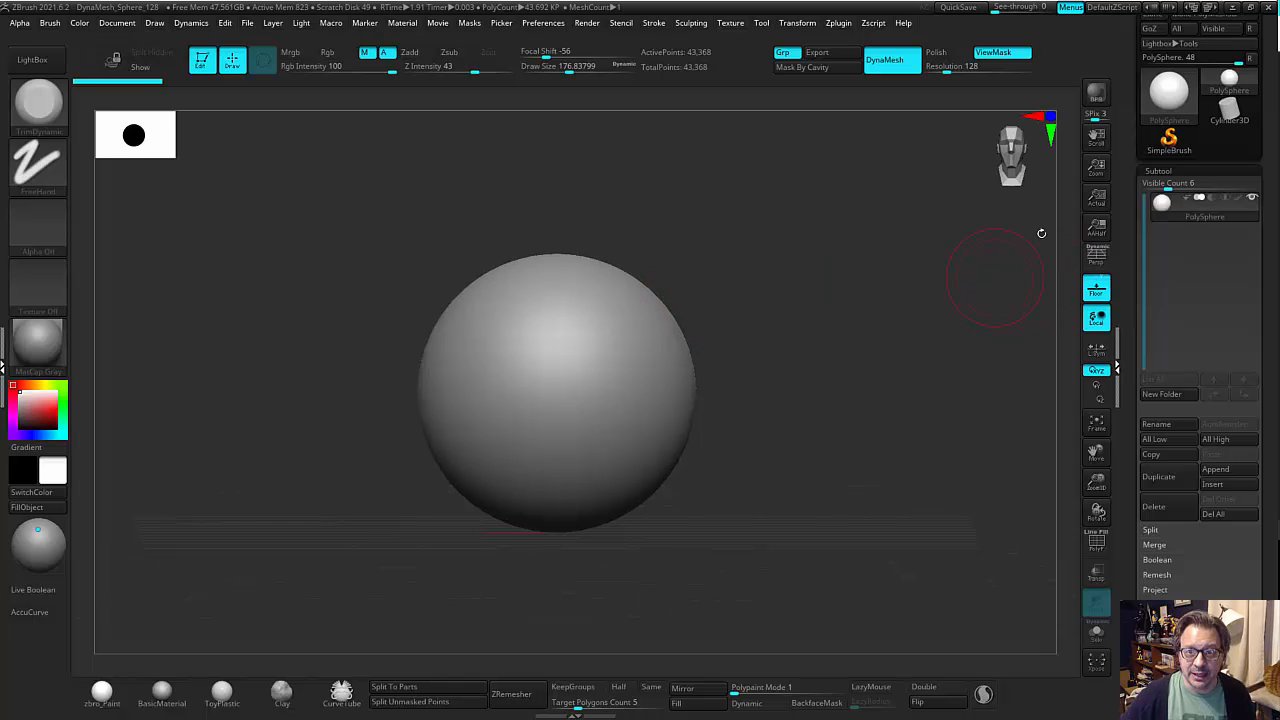
pyautogui.click(1169, 92)
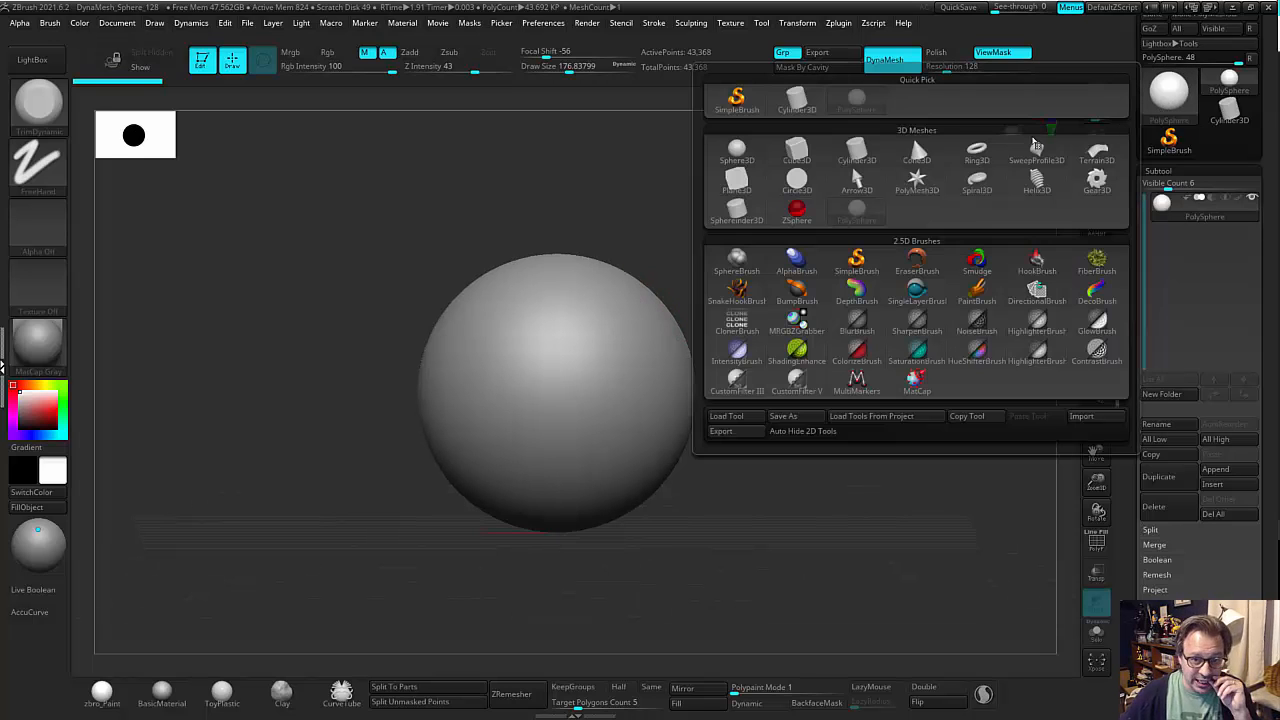
pyautogui.click(1036, 180)
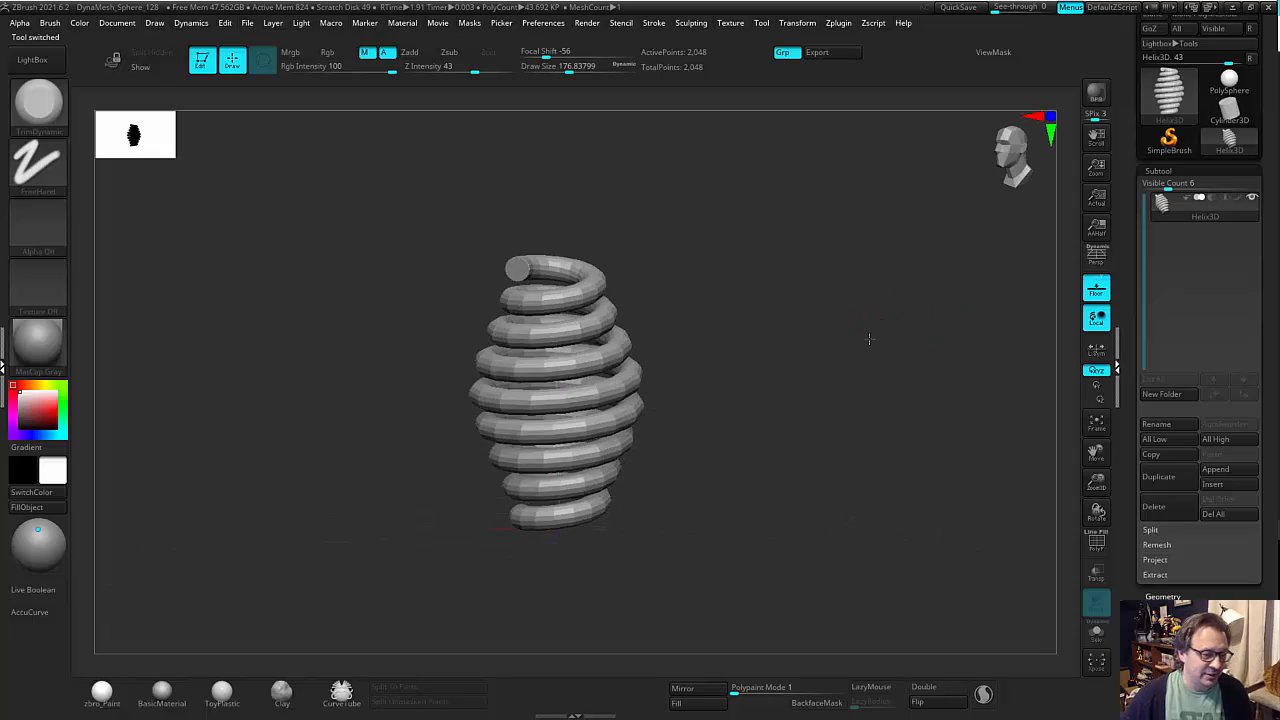
pyautogui.moveTo(868, 340); pyautogui.dragTo(729, 371)
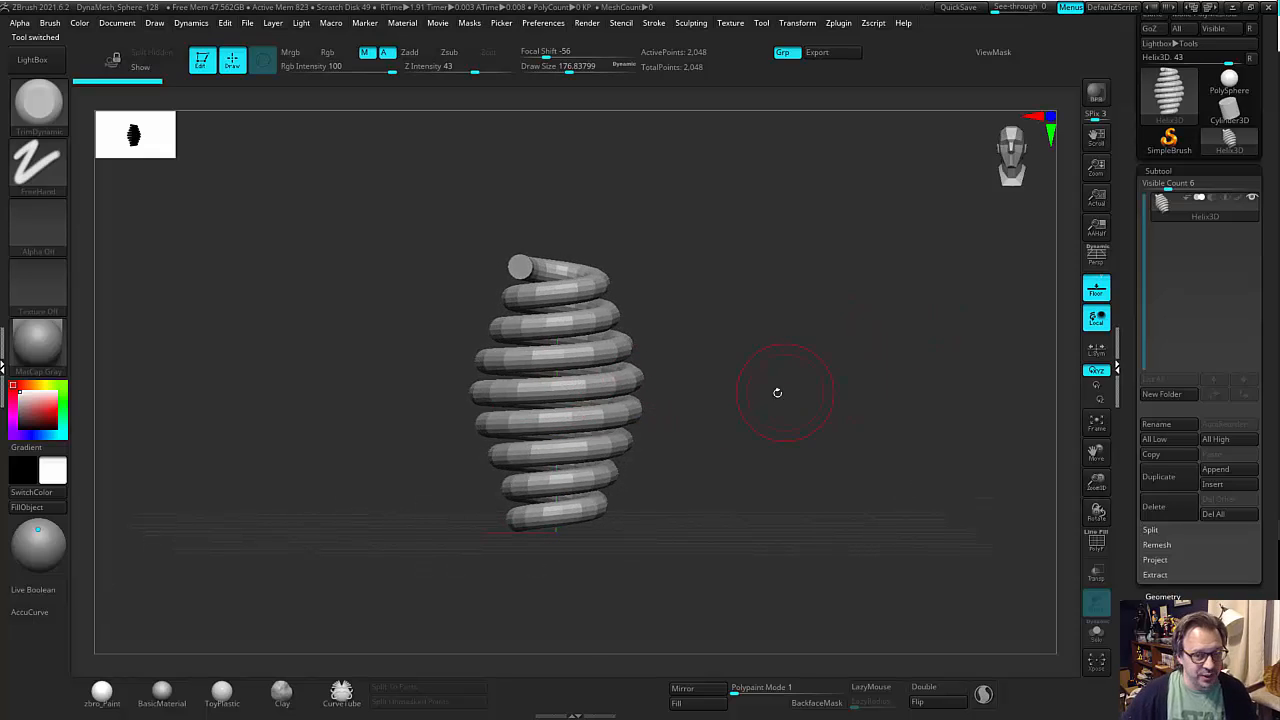
# Reshape the helix's Radius curve in its Initialize settings so the coil tapers from a wide upper end to a narrow lower end.
pyautogui.click(1156, 170)
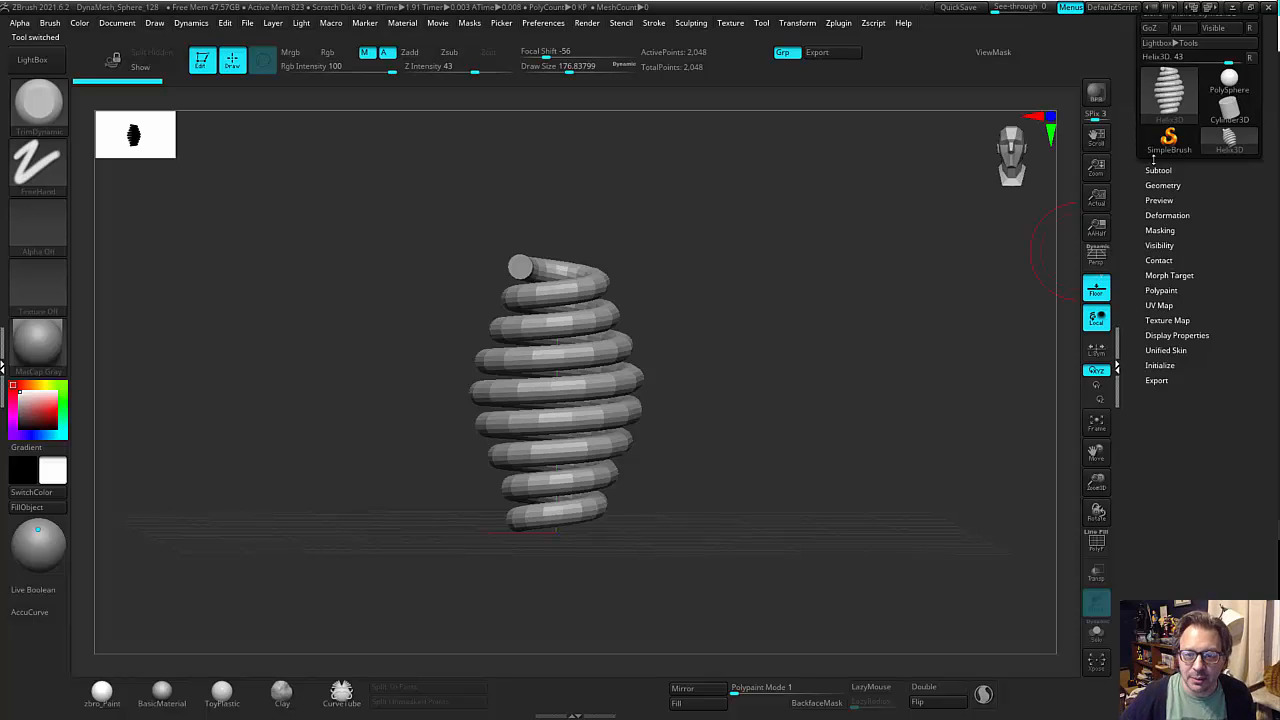
pyautogui.click(1160, 365)
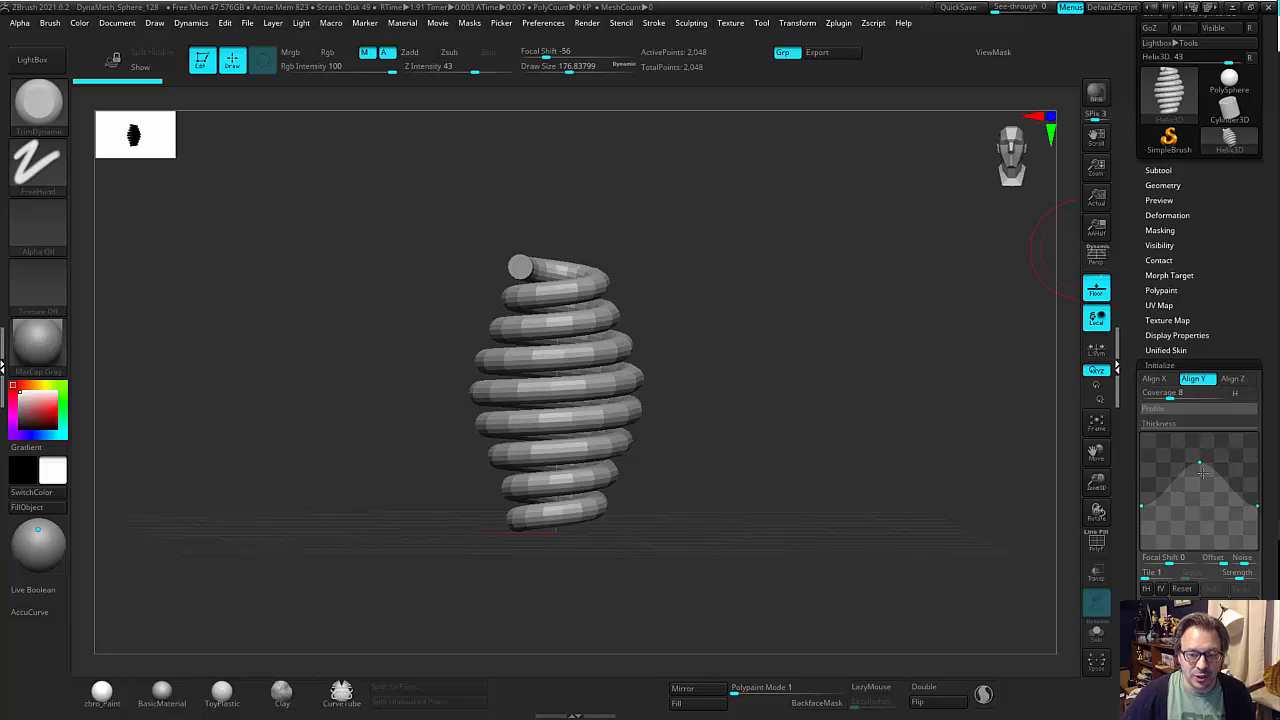
pyautogui.moveTo(1256, 504); pyautogui.dragTo(1204, 513)
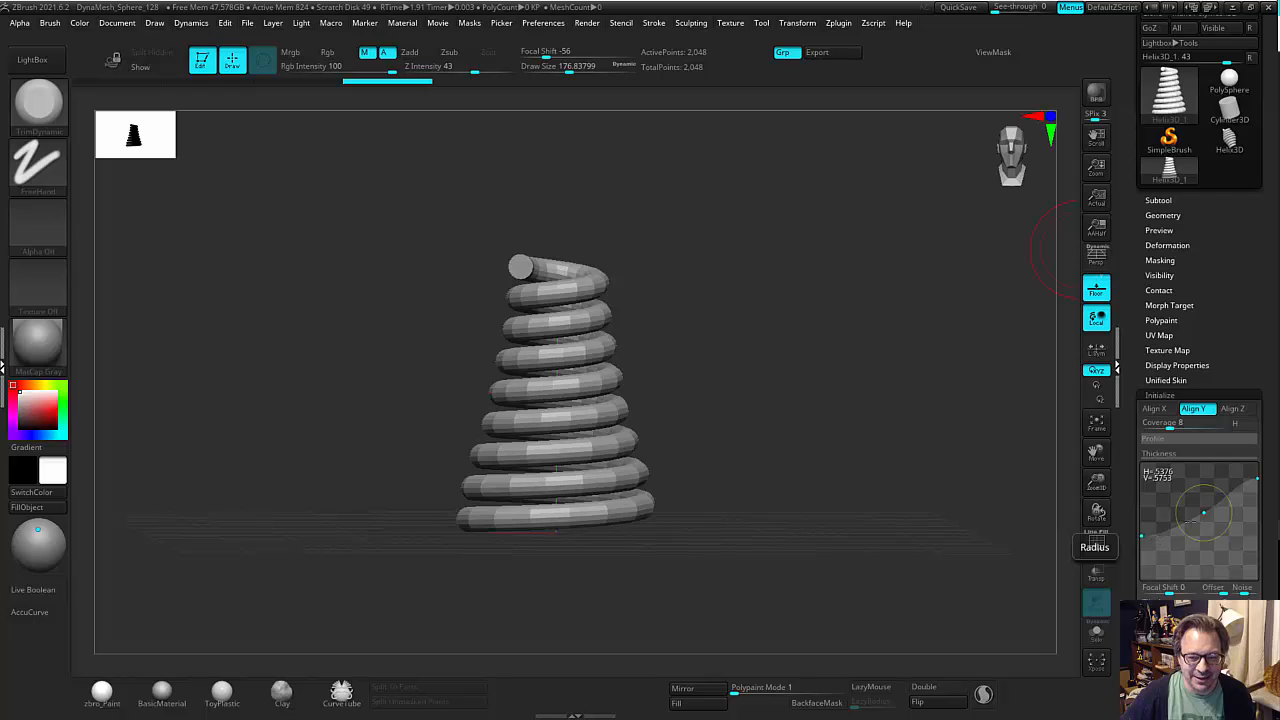
pyautogui.moveTo(1250, 483); pyautogui.dragTo(1257, 545)
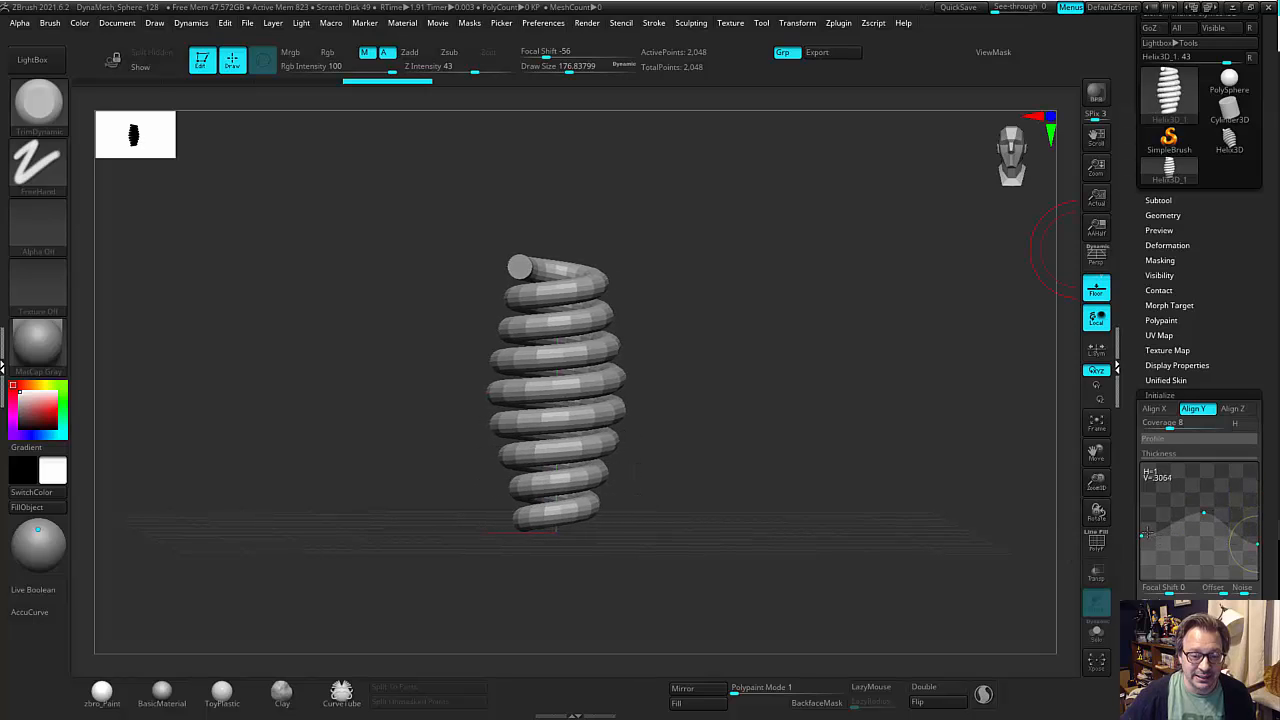
pyautogui.moveTo(1141, 535); pyautogui.dragTo(1148, 478)
pyautogui.moveTo(1257, 546); pyautogui.dragTo(1257, 554)
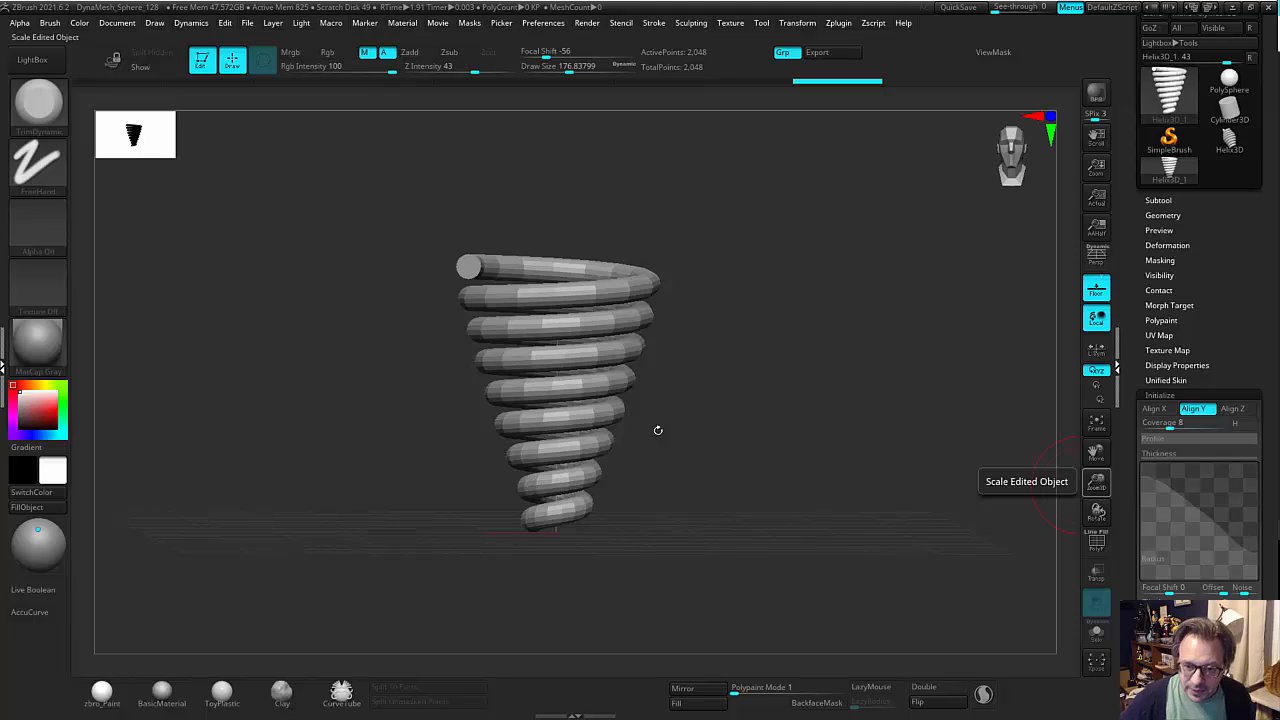
# Set the helix's radial coverage to 4.
pyautogui.moveTo(1166, 425); pyautogui.dragTo(1157, 425)
pyautogui.click(1158, 427)
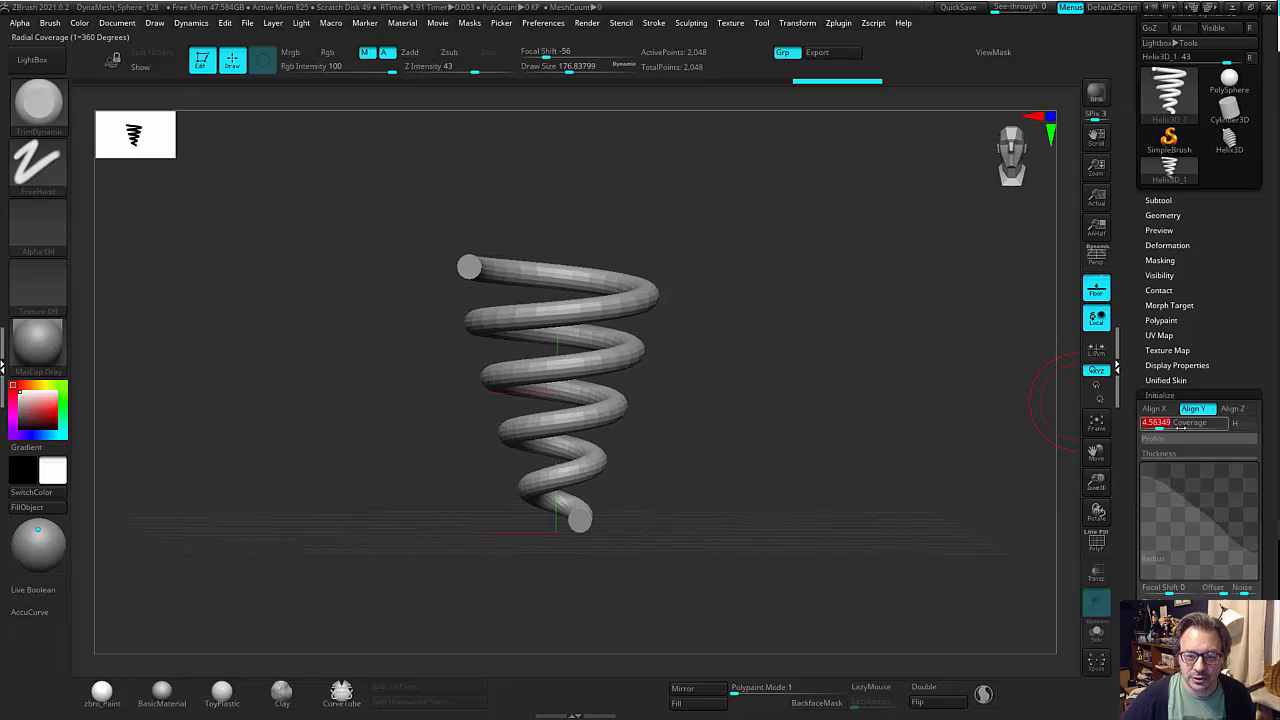
pyautogui.click(1159, 427)
pyautogui.write('4.36507')
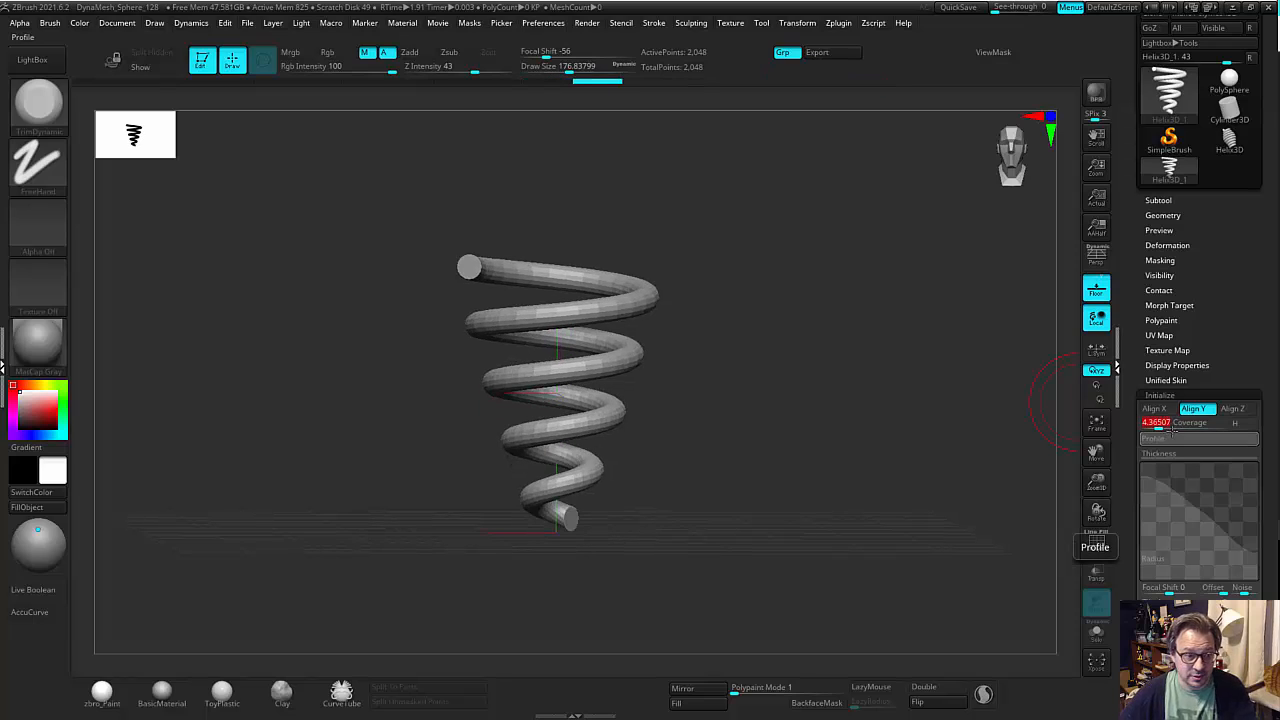
pyautogui.press('Return')
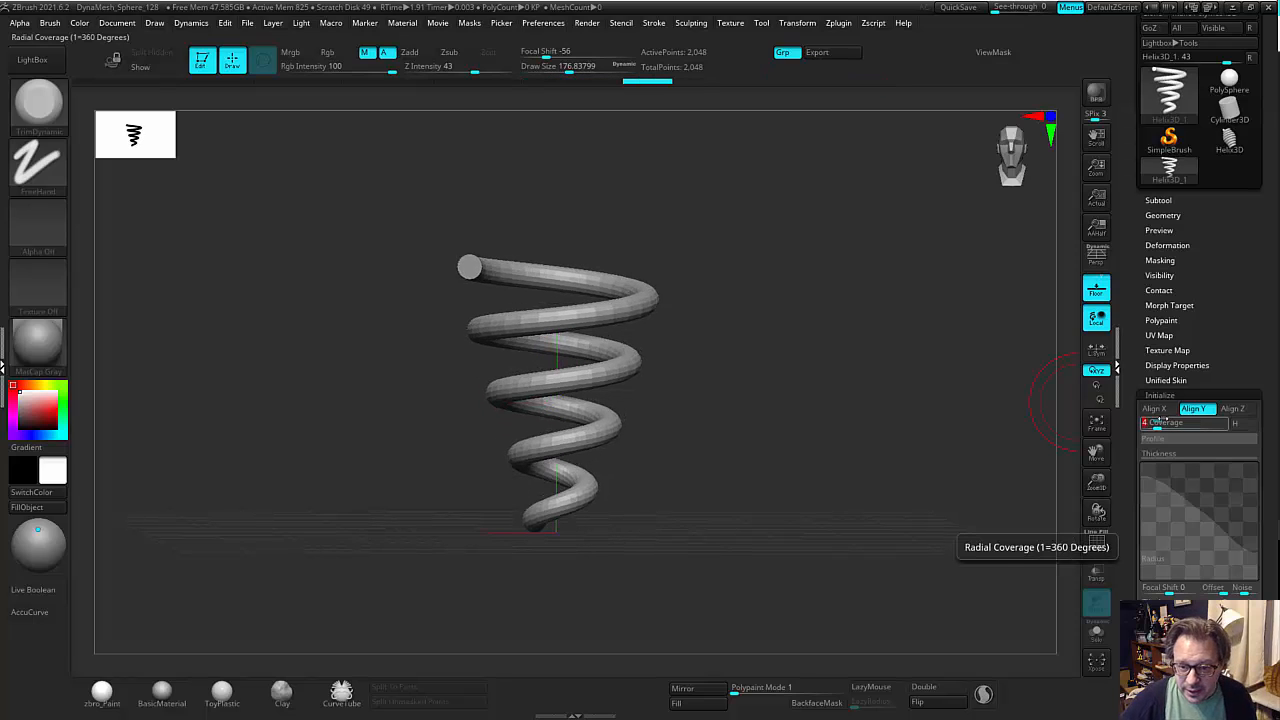
# Raise both ends of the helix's Thickness curve to the same height for an evenly thicker coil.
pyautogui.click(1162, 453)
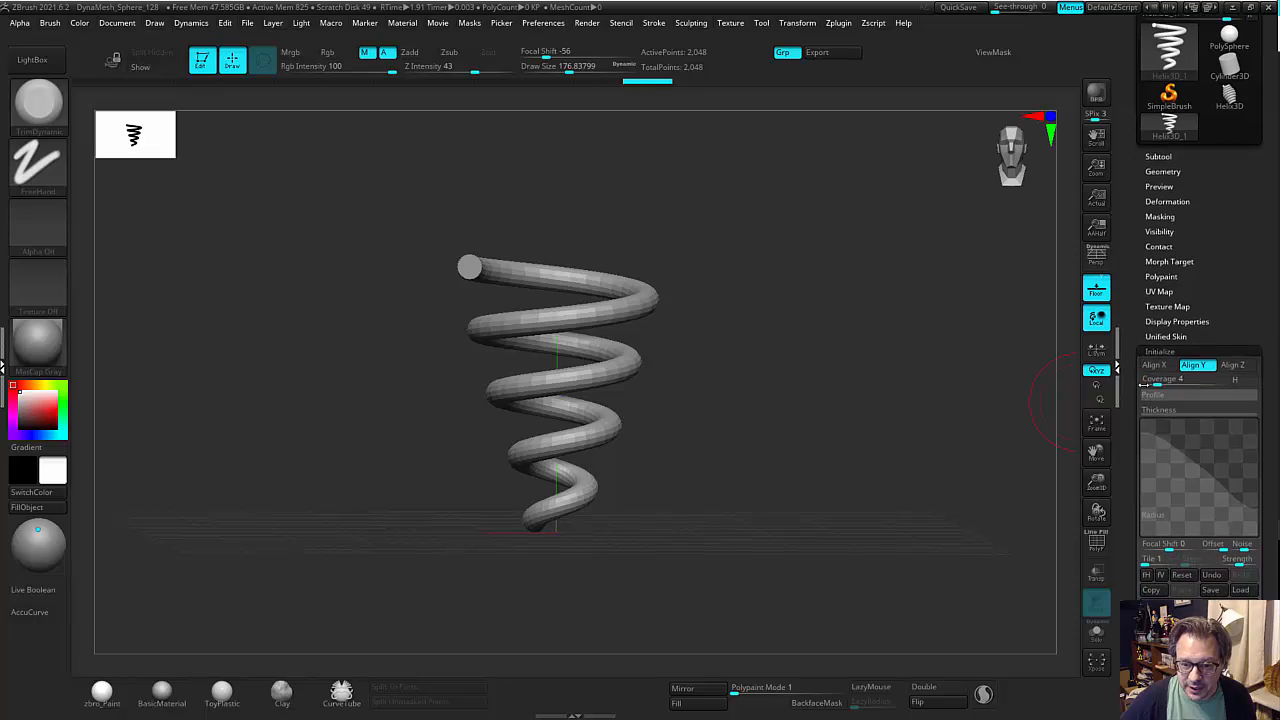
pyautogui.moveTo(1141, 491); pyautogui.dragTo(1141, 452)
pyautogui.moveTo(1243, 491); pyautogui.dragTo(1257, 449)
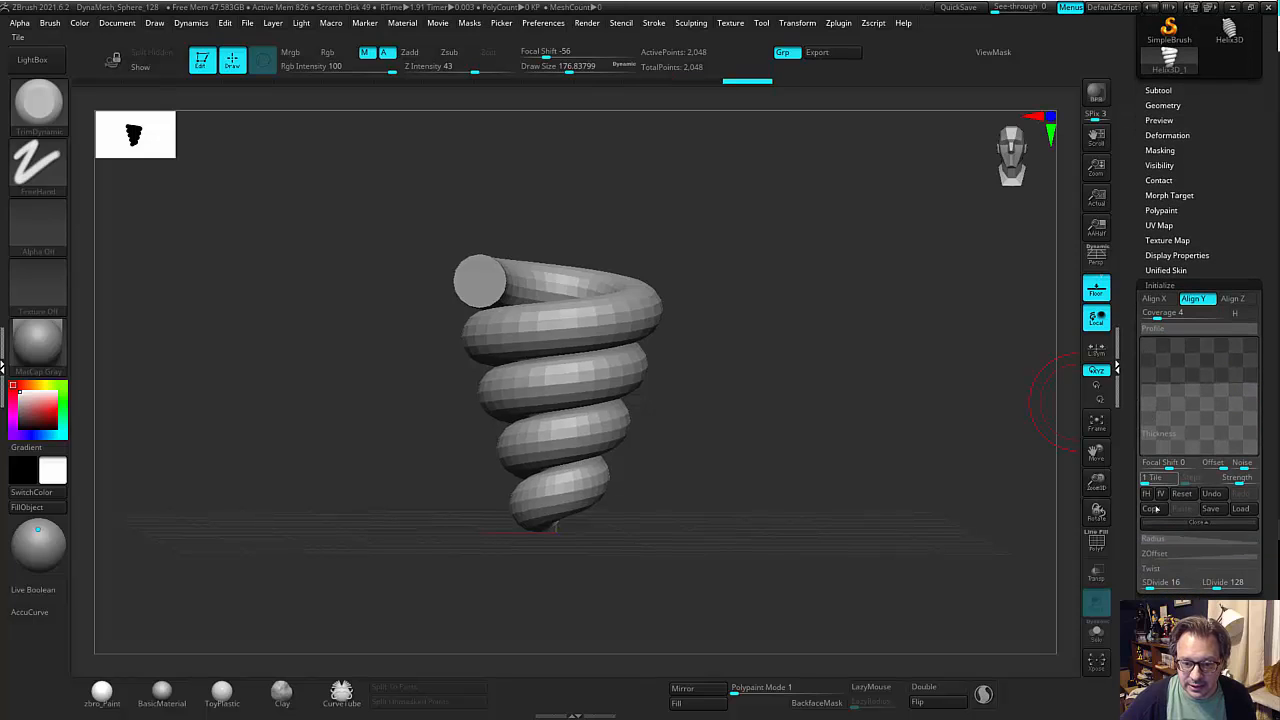
# Raise the start of the helix's ZOffset curve to compress the coil vertically into a shallow bowl.
pyautogui.click(1191, 554)
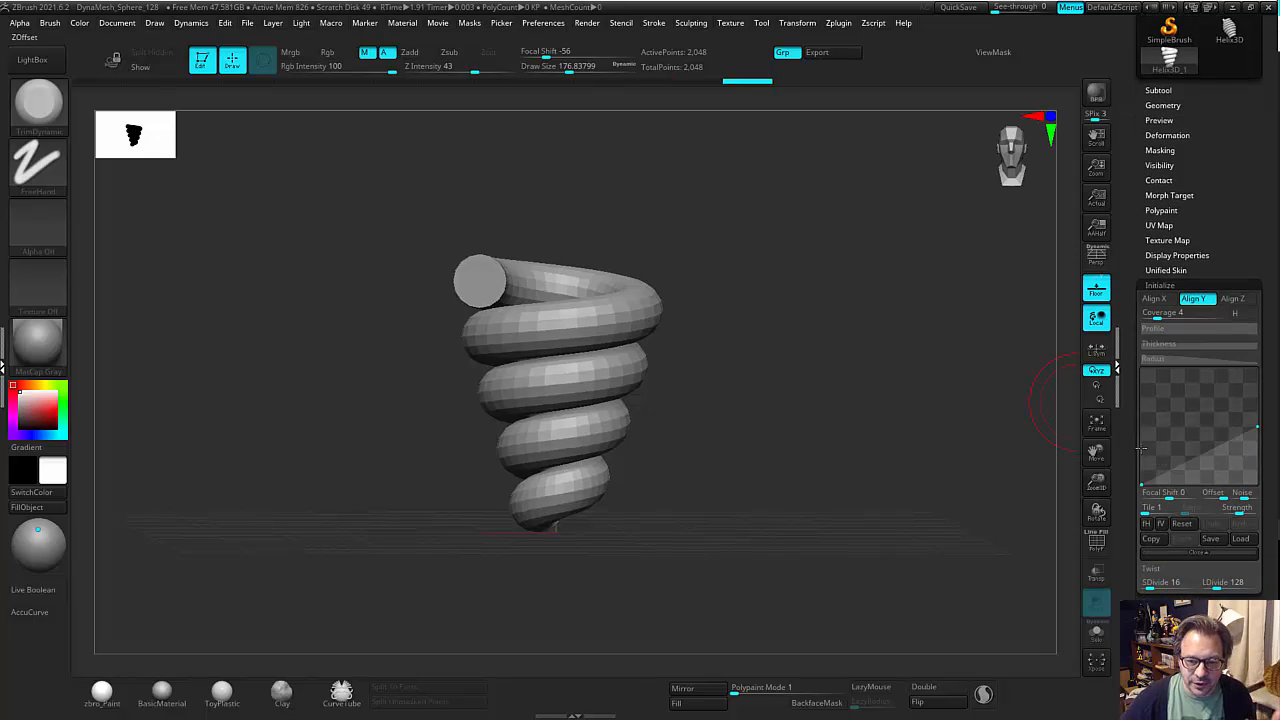
pyautogui.moveTo(1144, 482); pyautogui.dragTo(1148, 438)
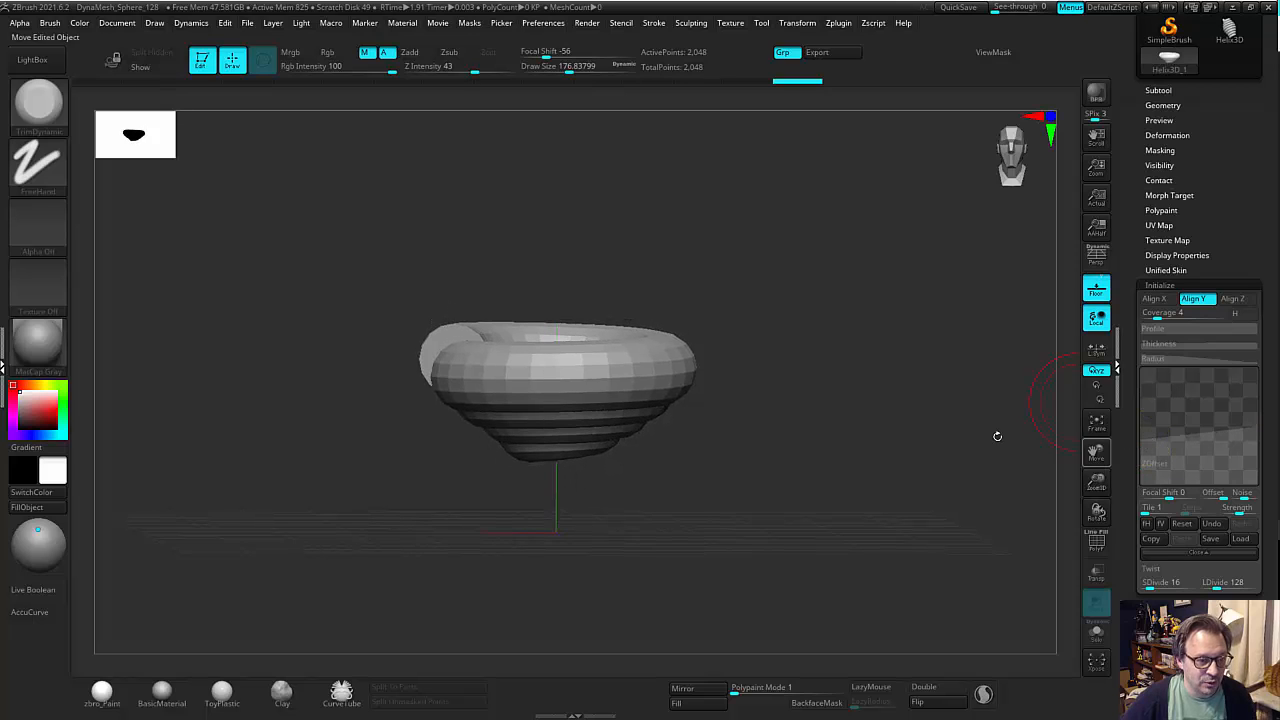
pyautogui.moveTo(994, 434); pyautogui.dragTo(856, 461)
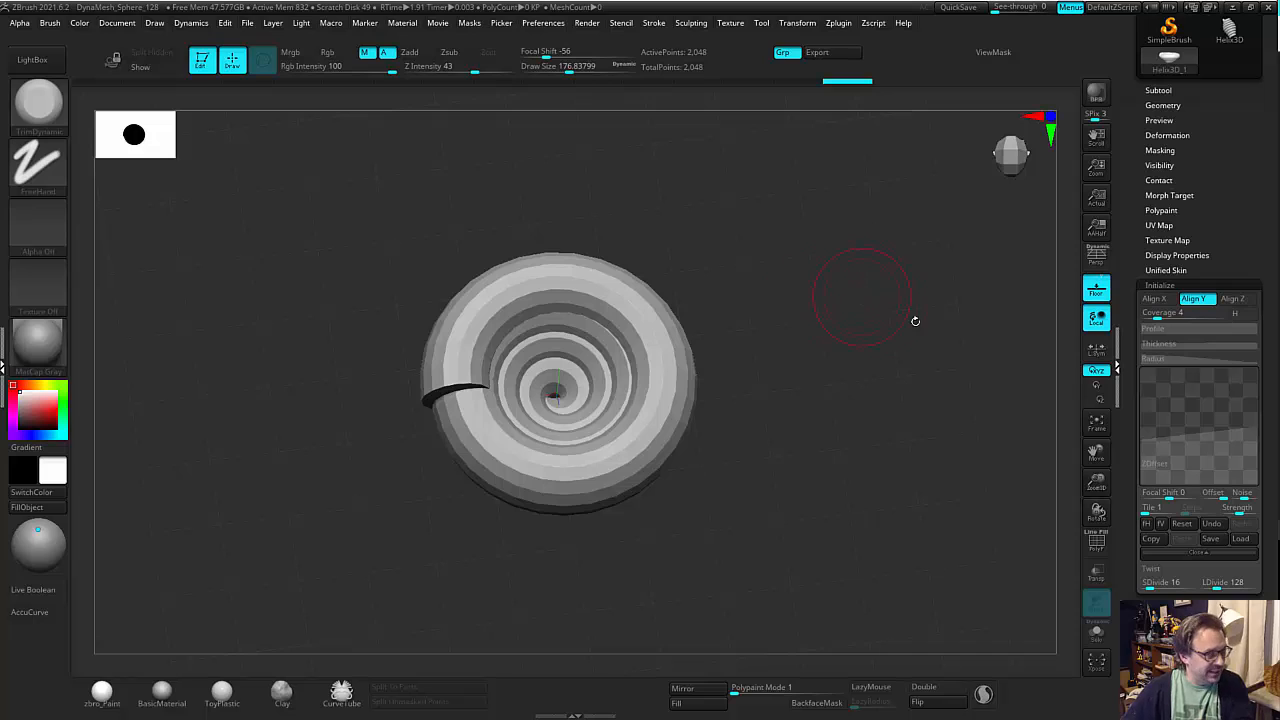
pyautogui.moveTo(1006, 434); pyautogui.dragTo(983, 369)
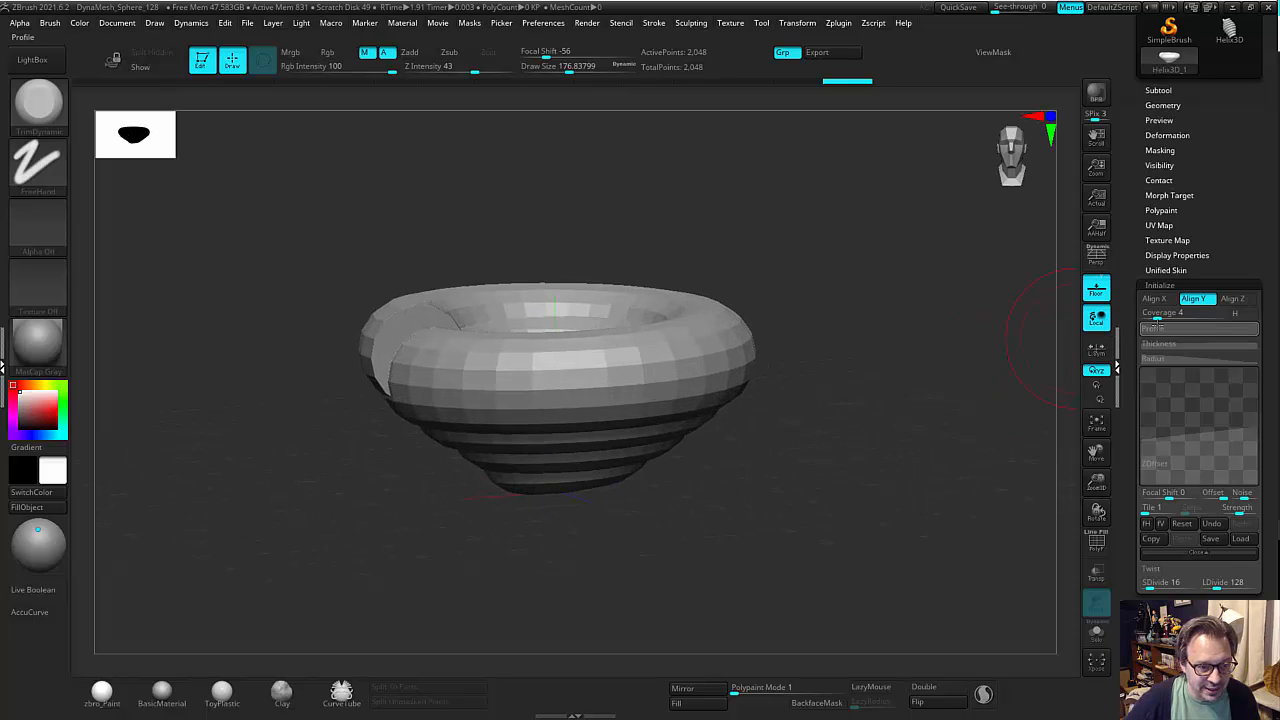
# Reduce the helix's radial coverage to 2.77777, checking the spiral from above and from the side.
pyautogui.moveTo(1158, 317); pyautogui.dragTo(1154, 317)
pyautogui.moveTo(982, 376); pyautogui.dragTo(973, 442)
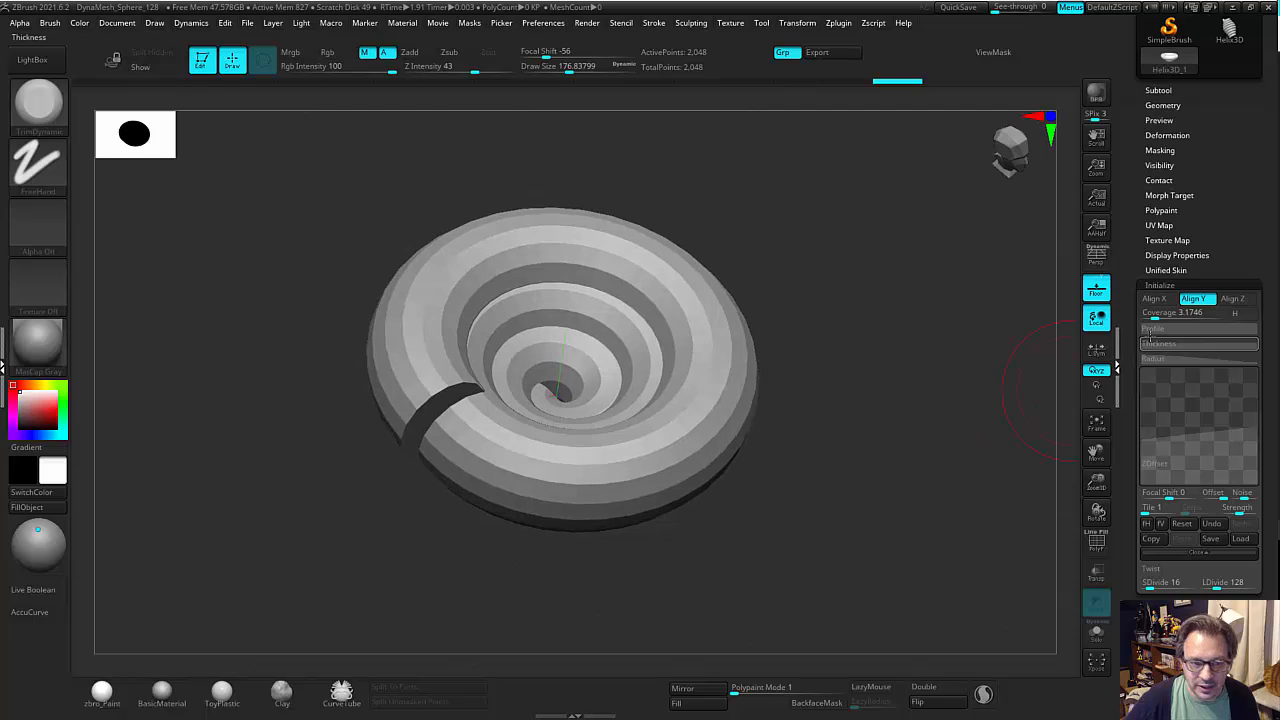
pyautogui.moveTo(1154, 317); pyautogui.dragTo(1151, 317)
pyautogui.moveTo(970, 336); pyautogui.dragTo(965, 358)
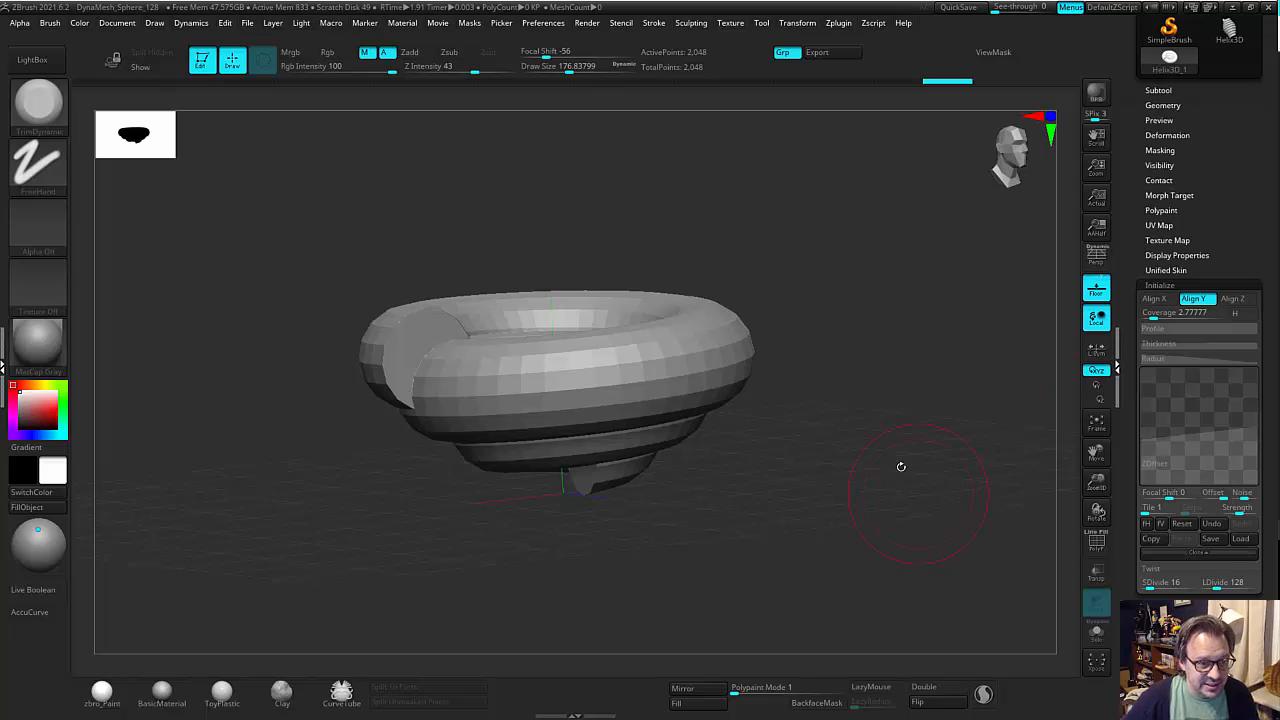
pyautogui.moveTo(901, 466)
pyautogui.mouseDown()
pyautogui.moveTo(906, 508)
pyautogui.moveTo(923, 494)
pyautogui.moveTo(757, 366)
pyautogui.mouseUp()
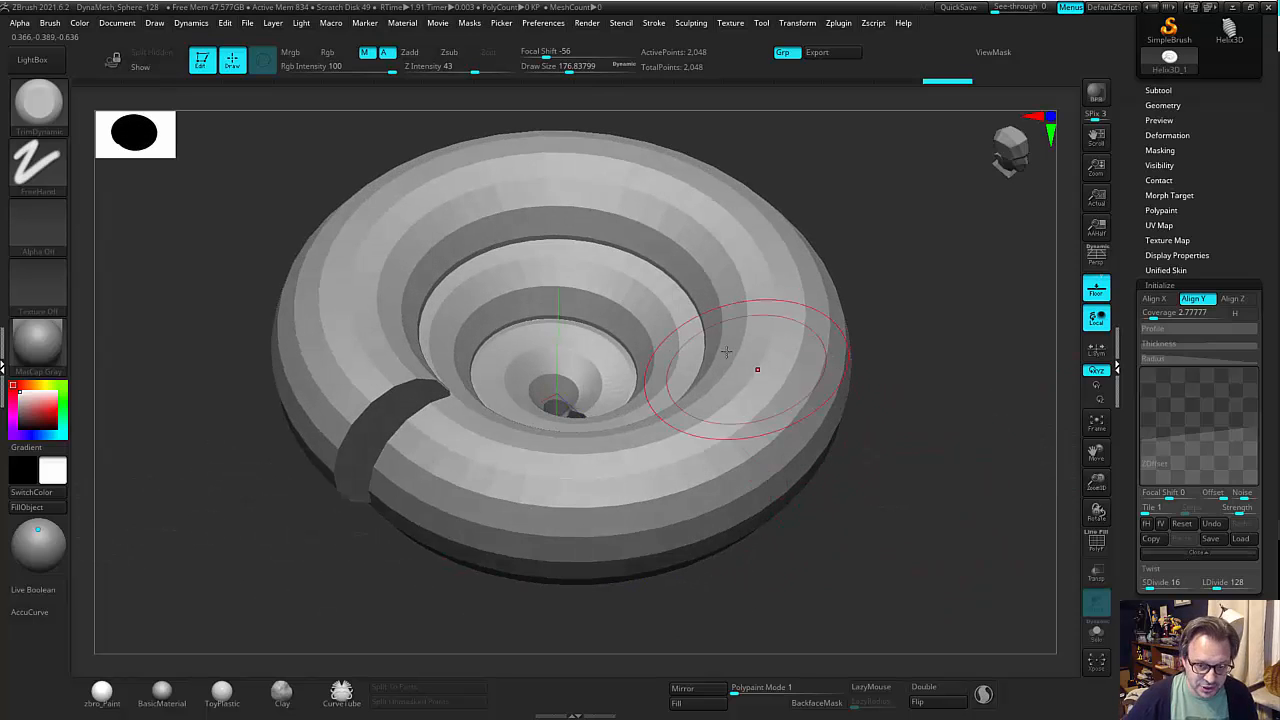
# Show the polyframe and lower the helix's resolution to SDivide 11 and LDivide 62.
pyautogui.press('shift')
pyautogui.hotkey('shift', 'f')
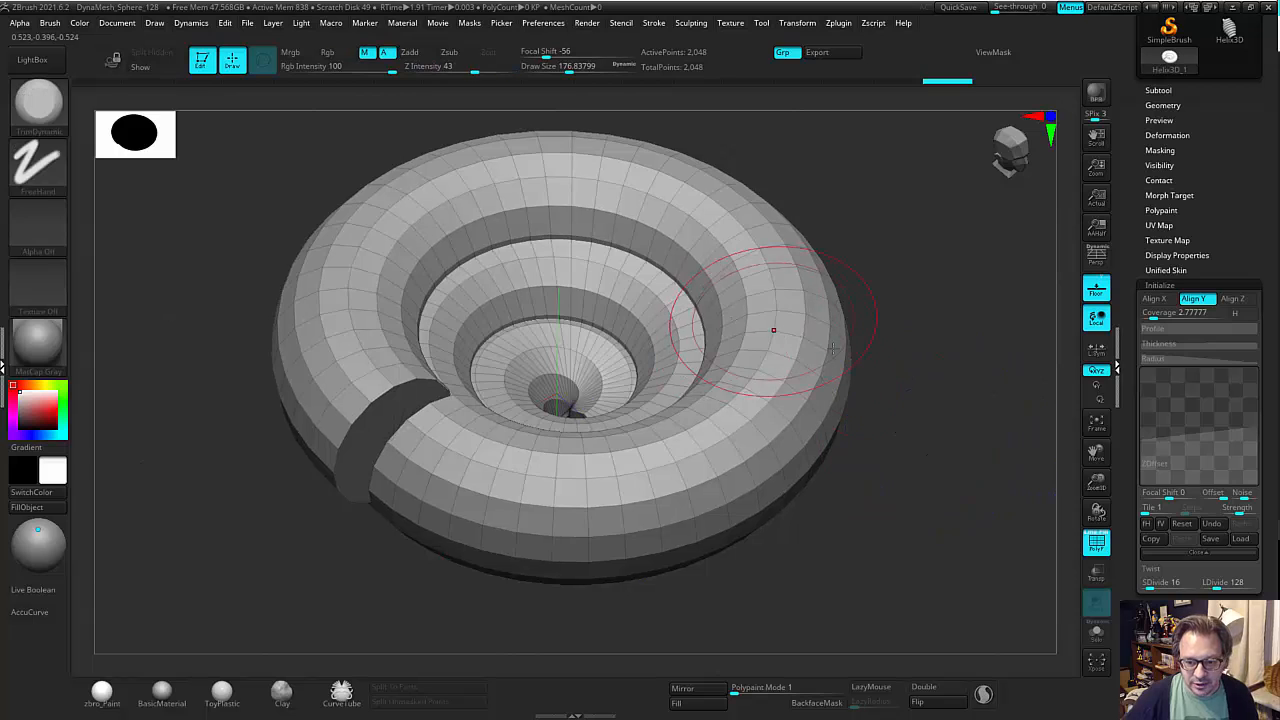
pyautogui.click(1145, 583)
pyautogui.moveTo(1145, 583); pyautogui.dragTo(1148, 583)
pyautogui.moveTo(975, 519); pyautogui.dragTo(967, 483)
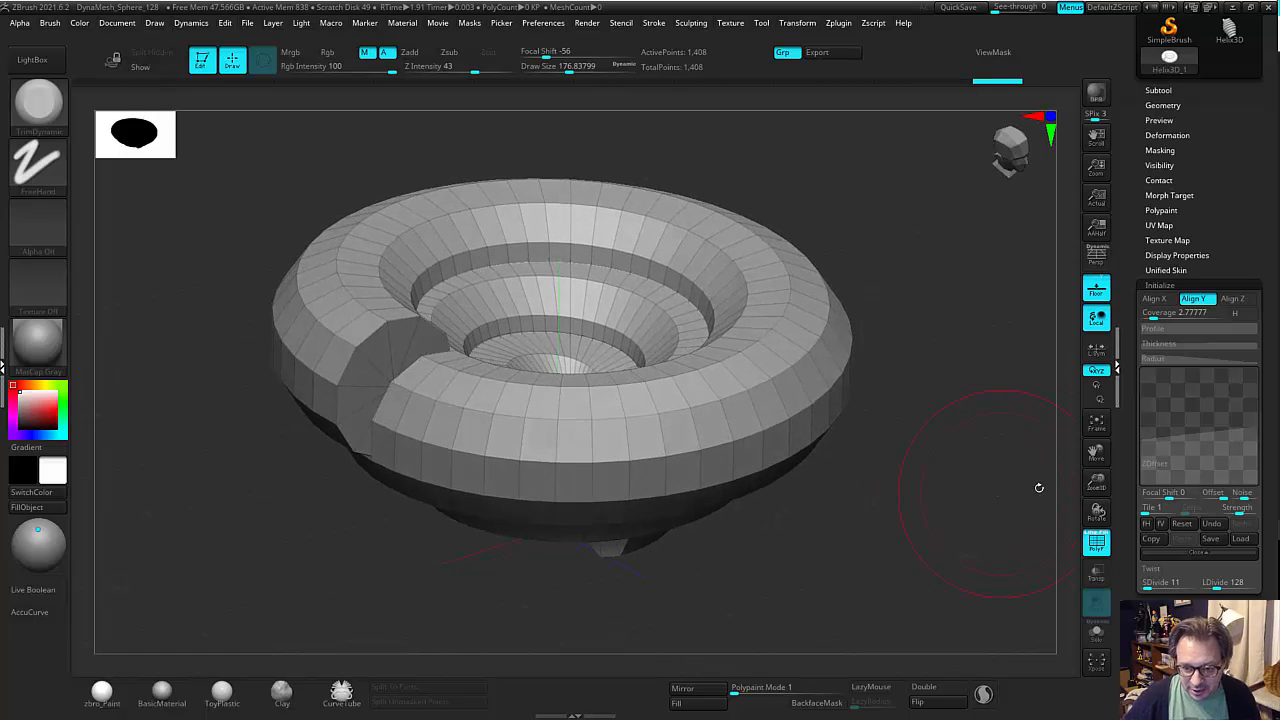
pyautogui.moveTo(1212, 582); pyautogui.dragTo(1208, 582)
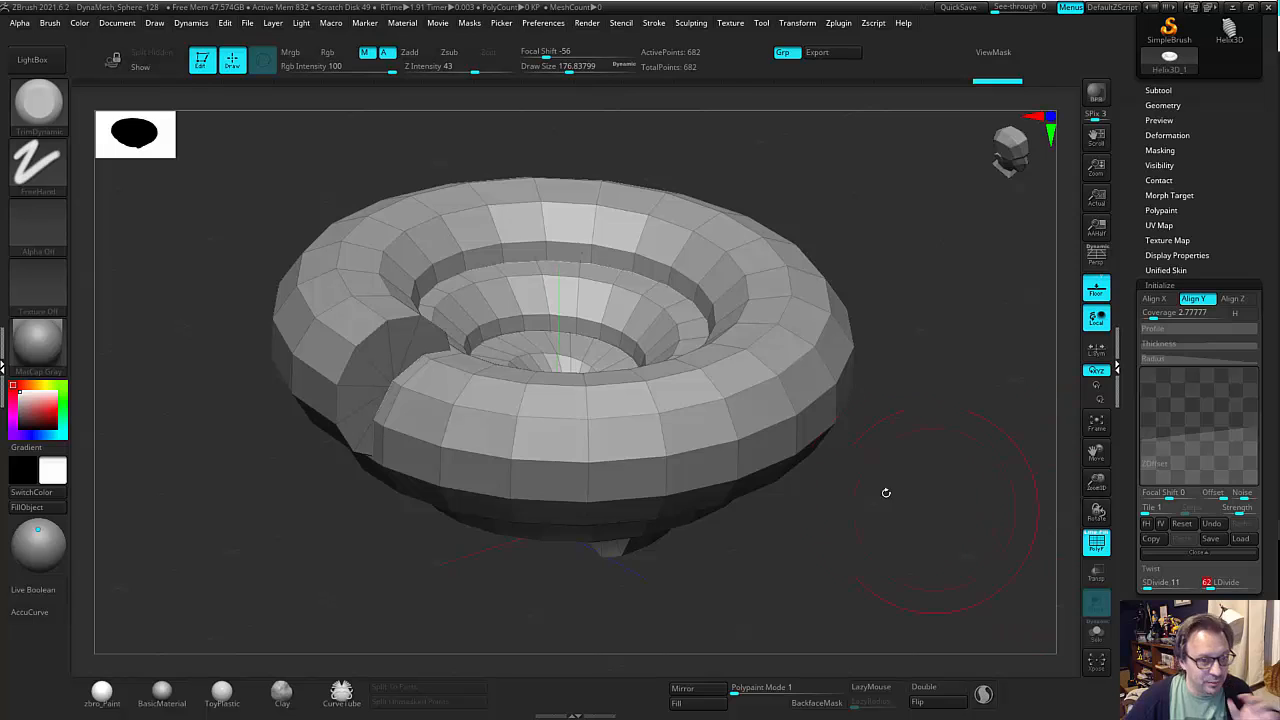
pyautogui.moveTo(883, 491); pyautogui.dragTo(951, 534)
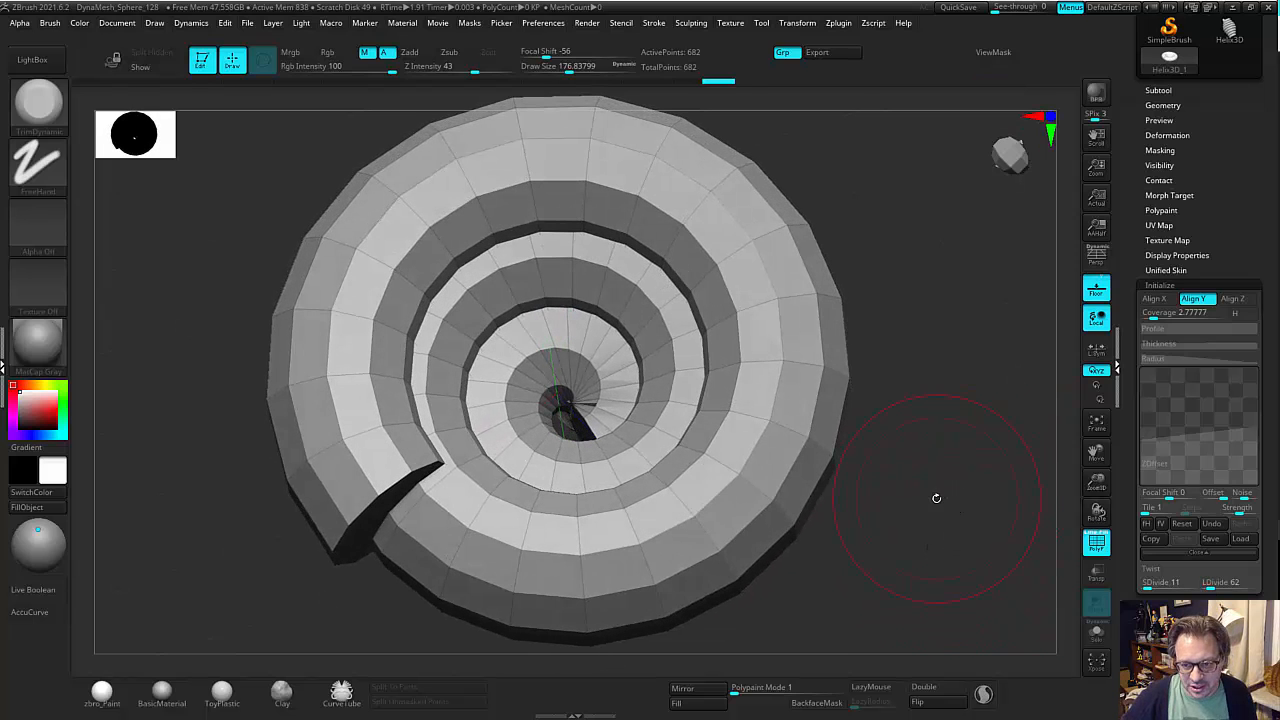
# Set the helix's radial coverage to 2.97619 and convert it to a PolyMesh3D.
pyautogui.click(1155, 313)
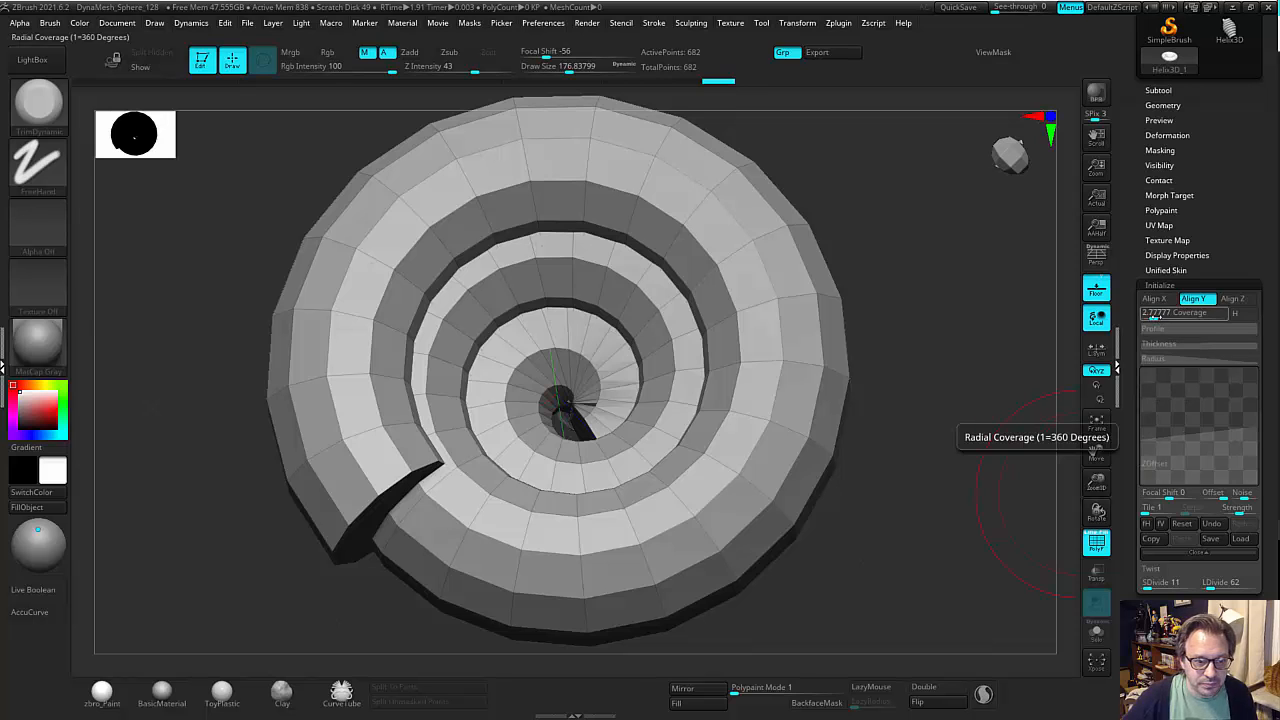
pyautogui.moveTo(1156, 316); pyautogui.dragTo(1163, 314)
pyautogui.moveTo(1046, 389); pyautogui.dragTo(1046, 336)
pyautogui.moveTo(1138, 196); pyautogui.dragTo(1140, 395)
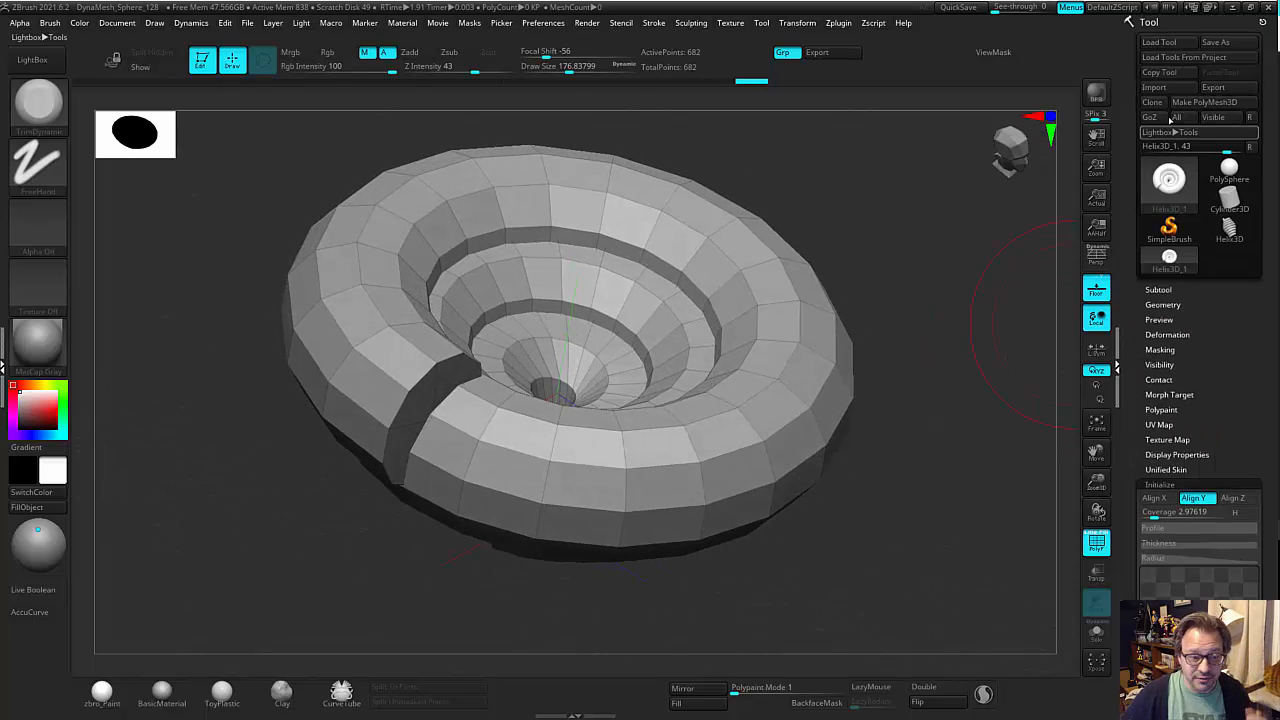
pyautogui.click(1193, 106)
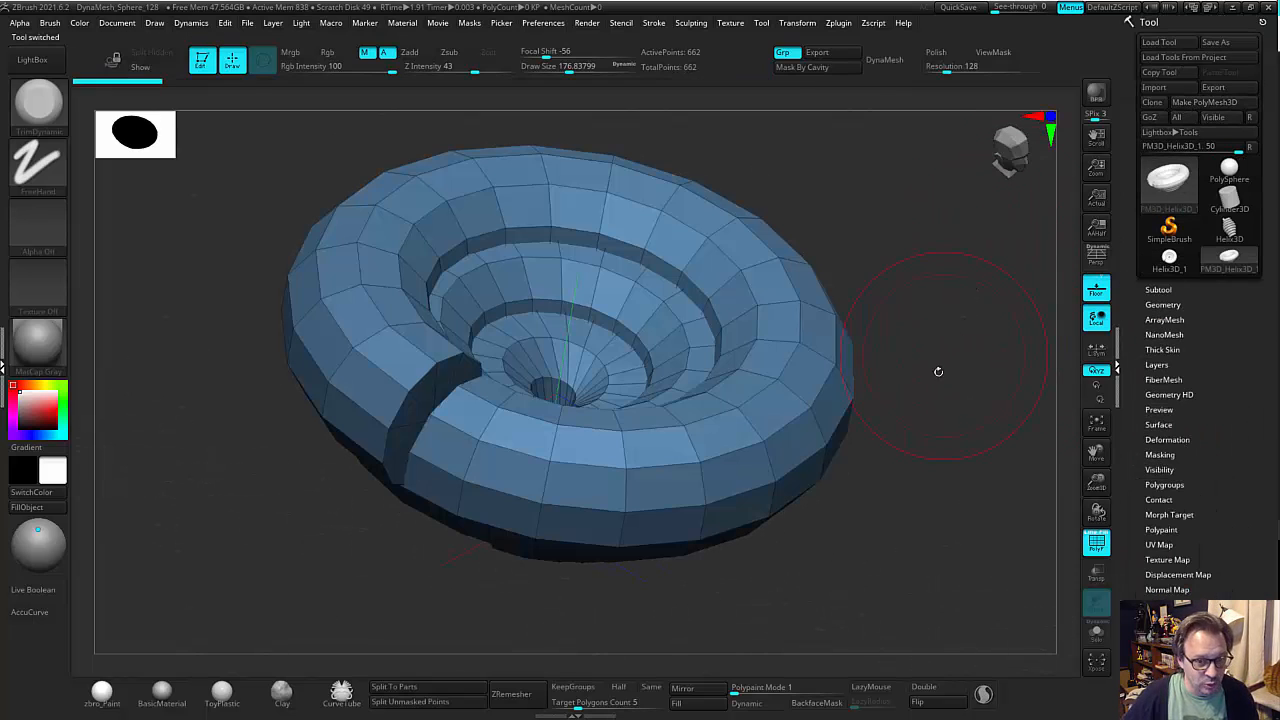
# Reduce the draw size to about 100.8 and examine the converted coil's polygons from several angles.
pyautogui.press('s')
pyautogui.moveTo(963, 372)
pyautogui.mouseDown()
pyautogui.moveTo(950, 372)
pyautogui.moveTo(957, 437)
pyautogui.moveTo(947, 434)
pyautogui.mouseUp()
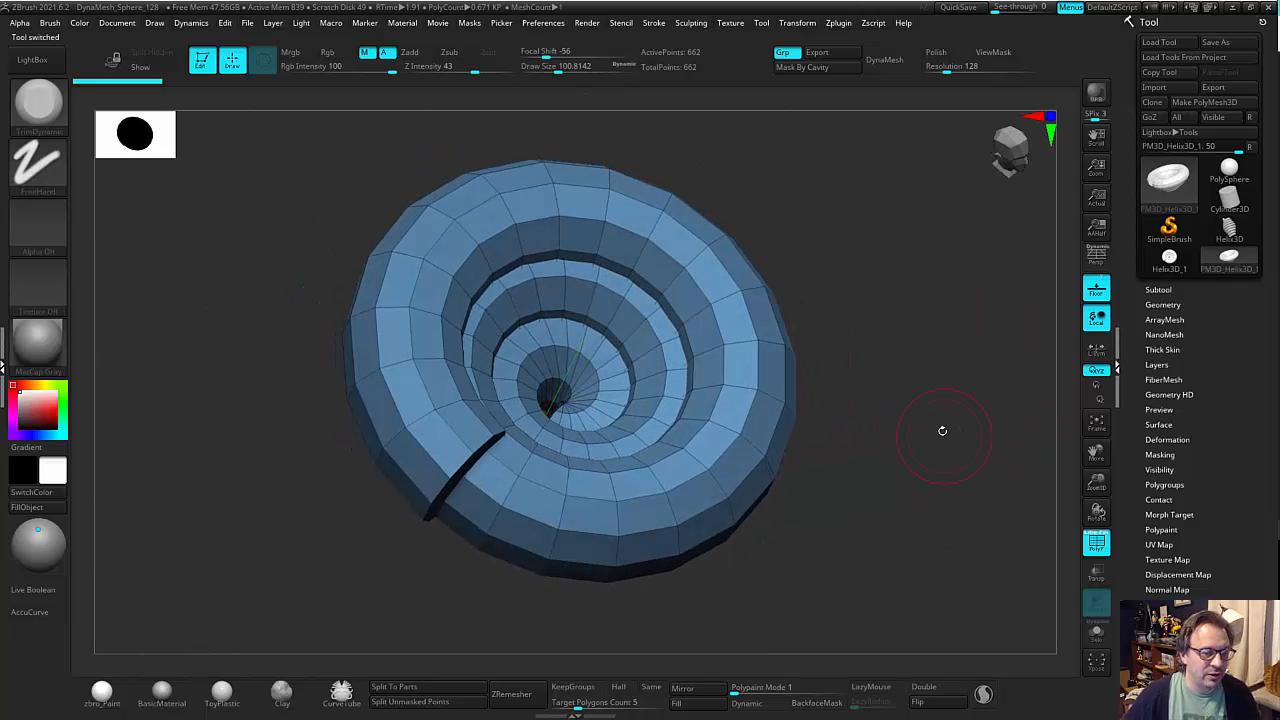
pyautogui.moveTo(899, 395); pyautogui.dragTo(914, 400)
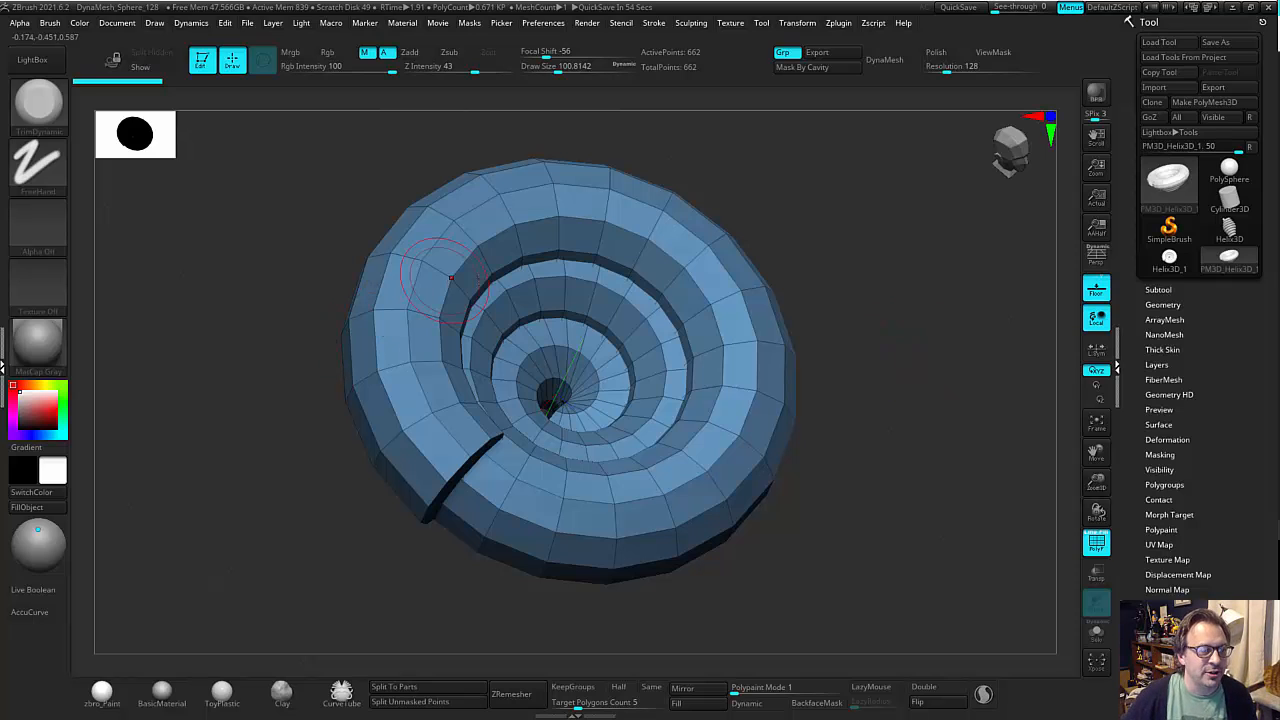
pyautogui.moveTo(869, 292); pyautogui.dragTo(876, 377)
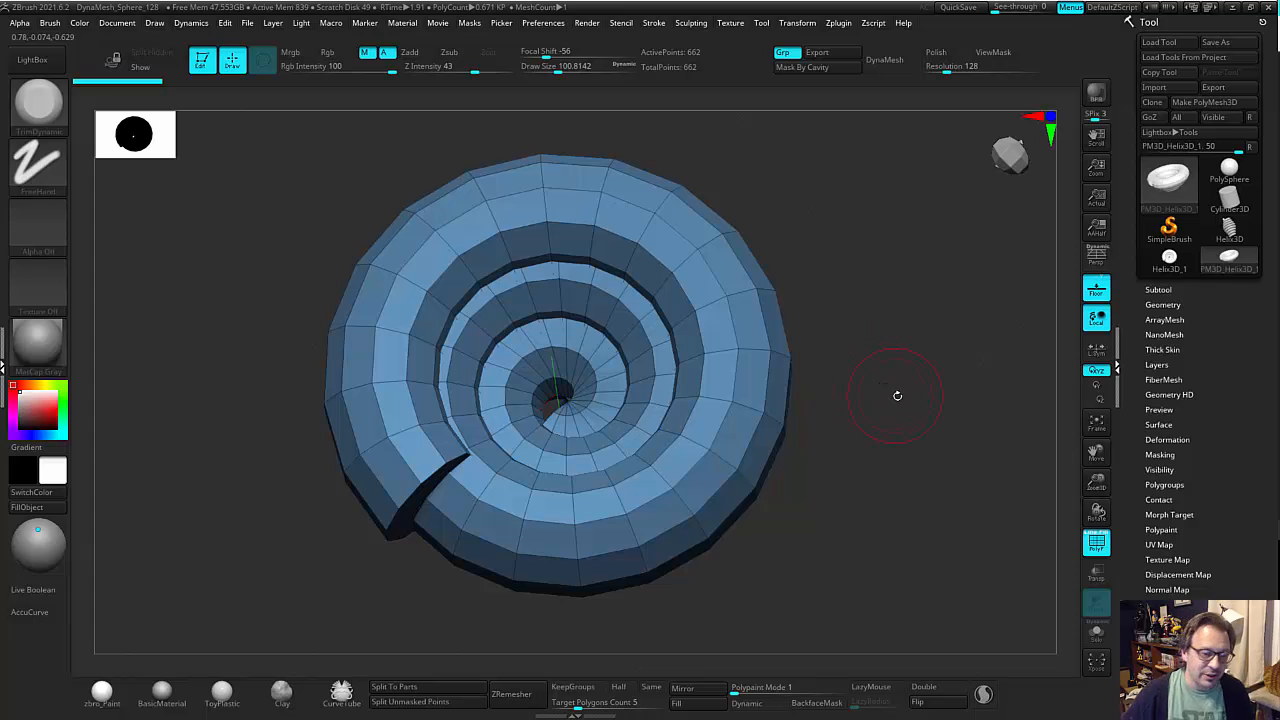
pyautogui.moveTo(897, 396); pyautogui.dragTo(900, 402)
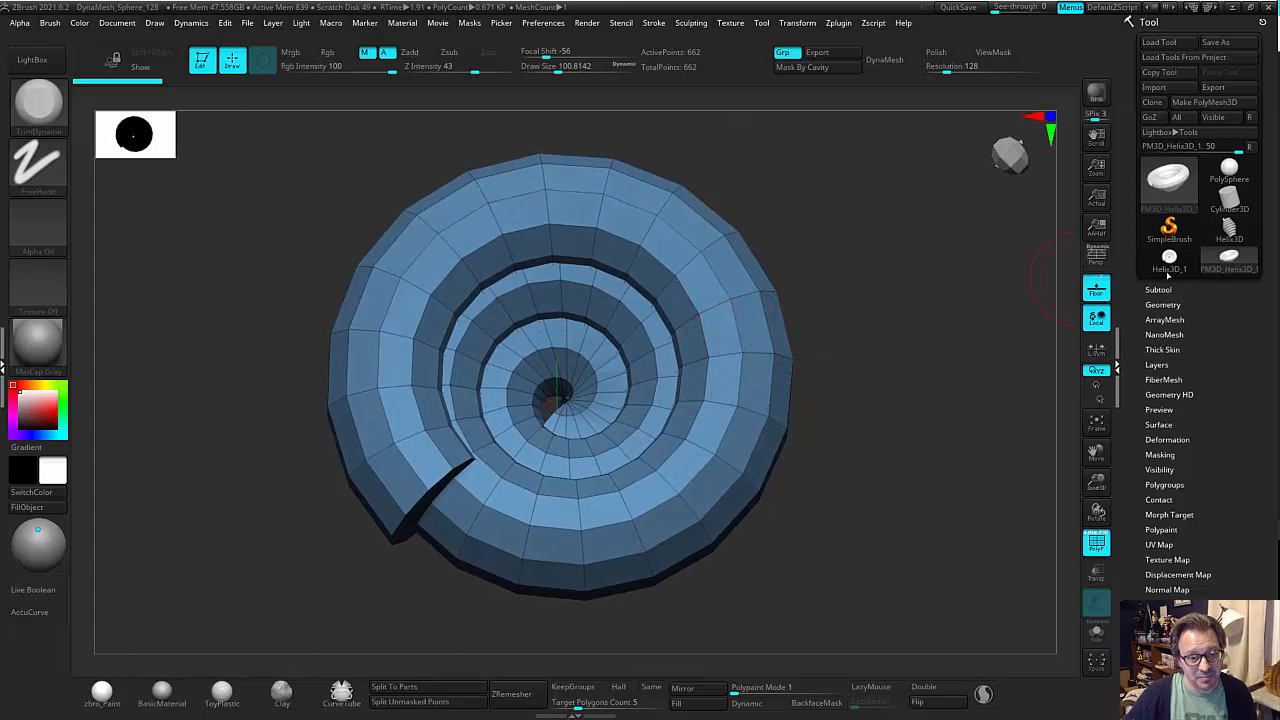
# Return to the Helix3D_1 primitive and convert a version with more lengthwise divisions to a second PolyMesh3D.
pyautogui.click(1168, 268)
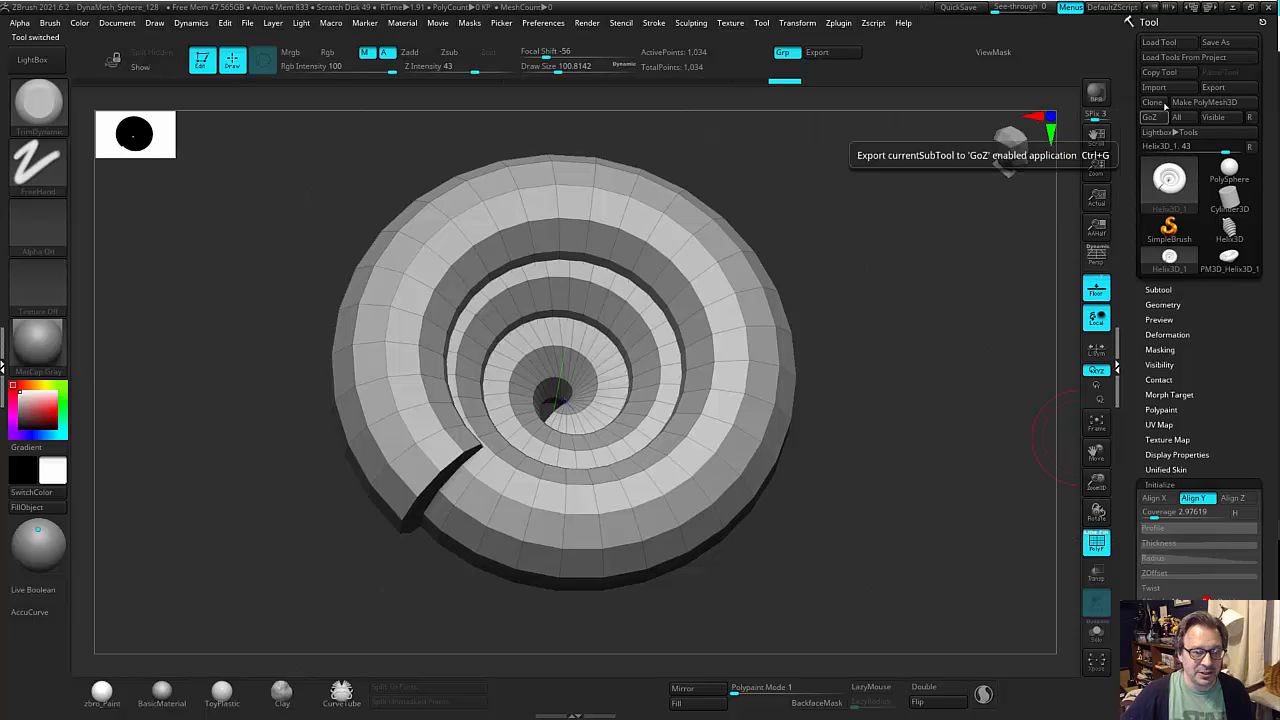
pyautogui.click(1204, 102)
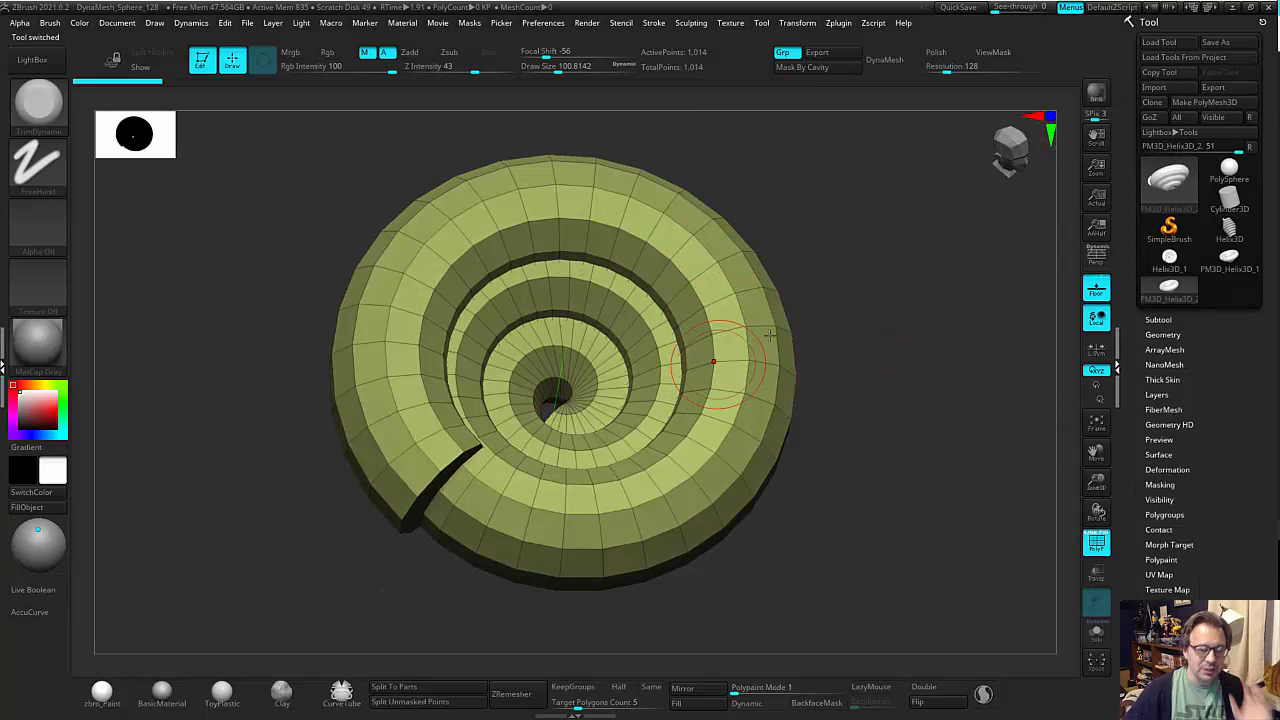
pyautogui.moveTo(948, 327); pyautogui.dragTo(898, 424)
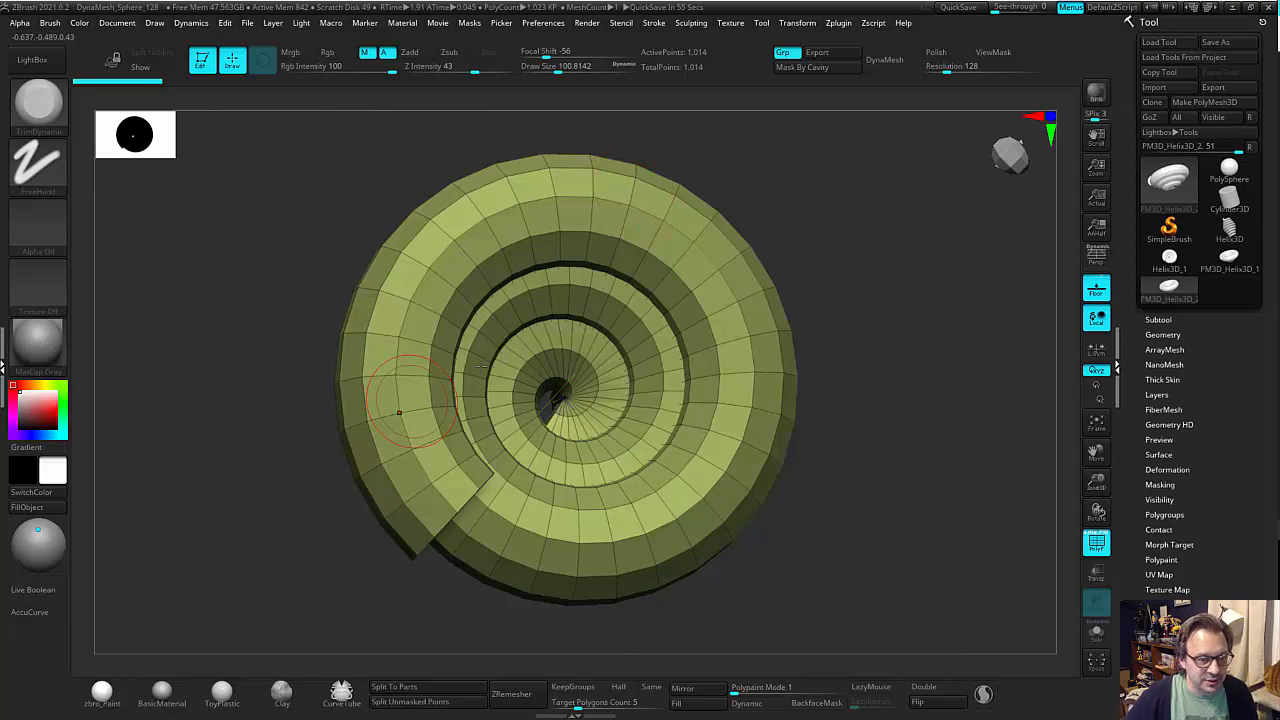
pyautogui.moveTo(851, 300); pyautogui.dragTo(874, 302)
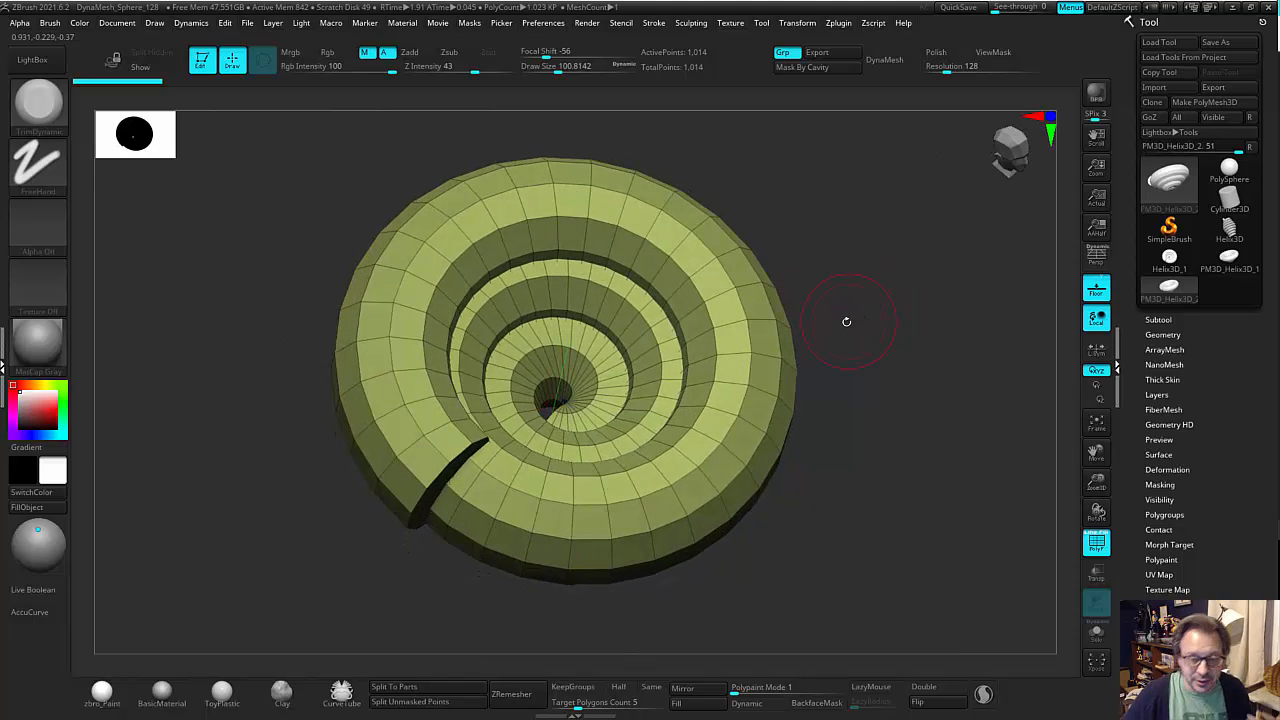
# Load the Gear3D primitive and lower its resolution to SDivide 22 and LDivide 49.
pyautogui.click(1168, 180)
pyautogui.click(868, 267)
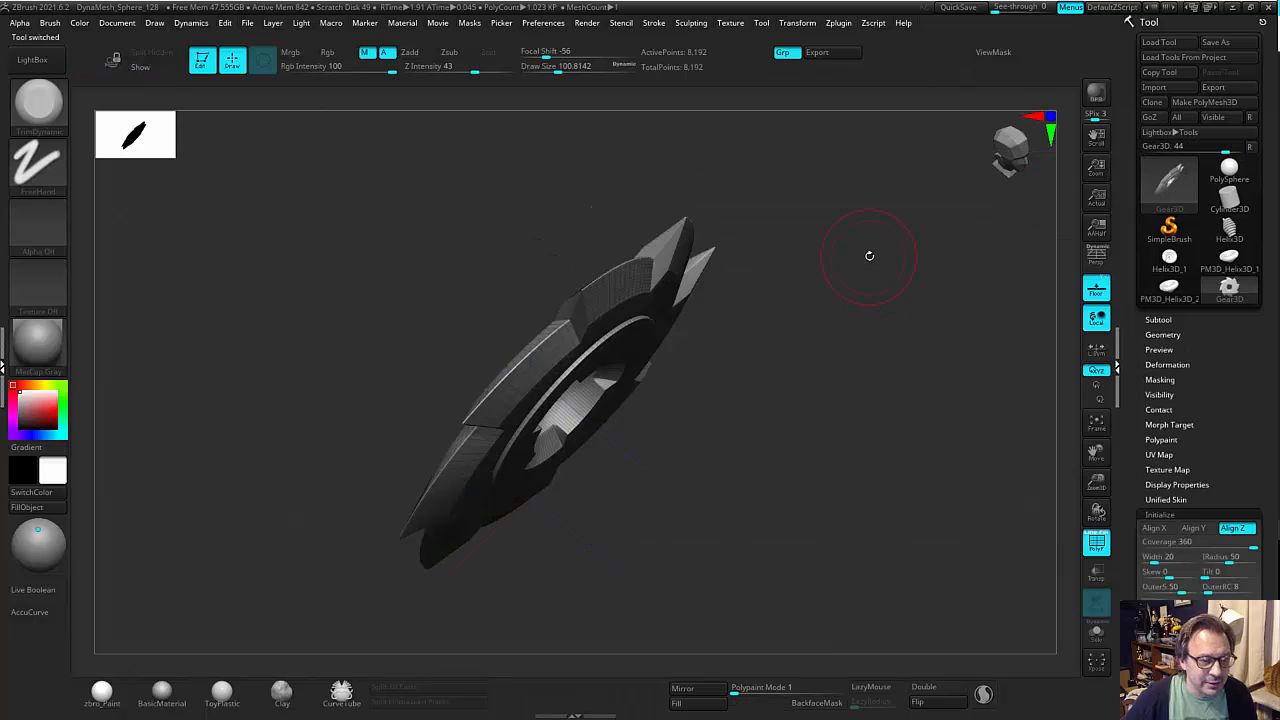
pyautogui.moveTo(862, 372); pyautogui.dragTo(896, 430)
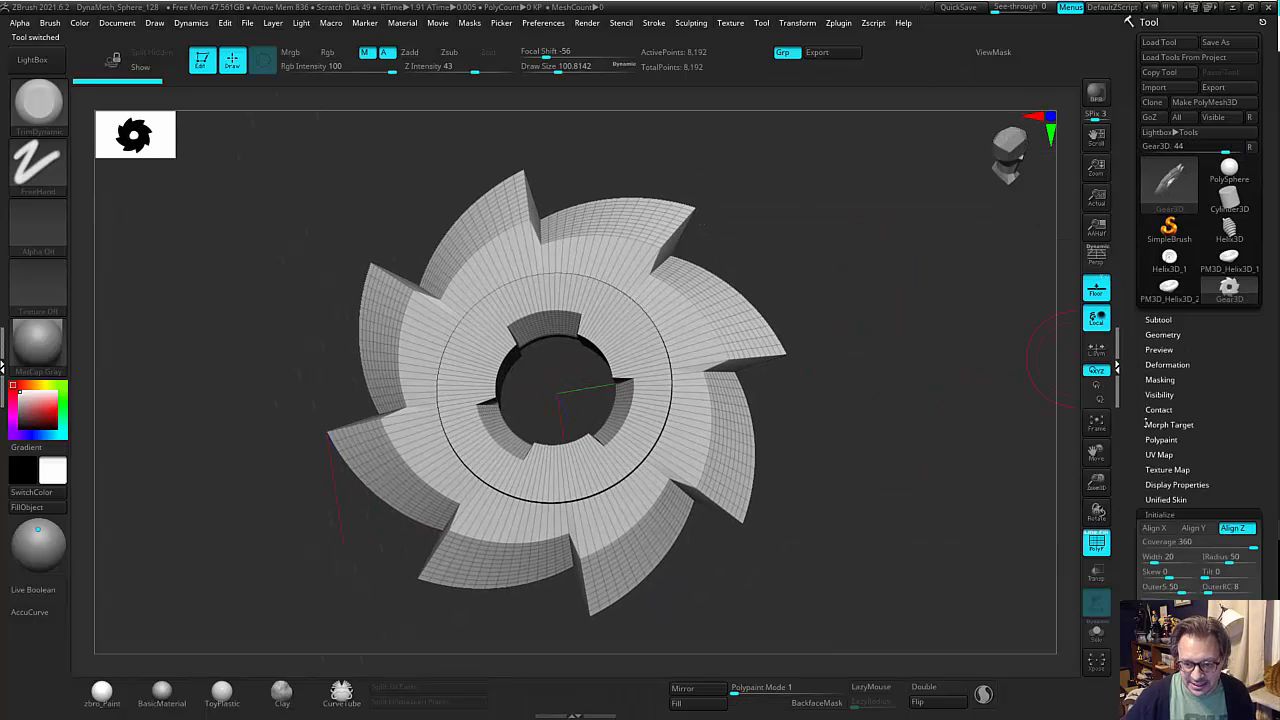
pyautogui.scroll(-3, 1146, 421)
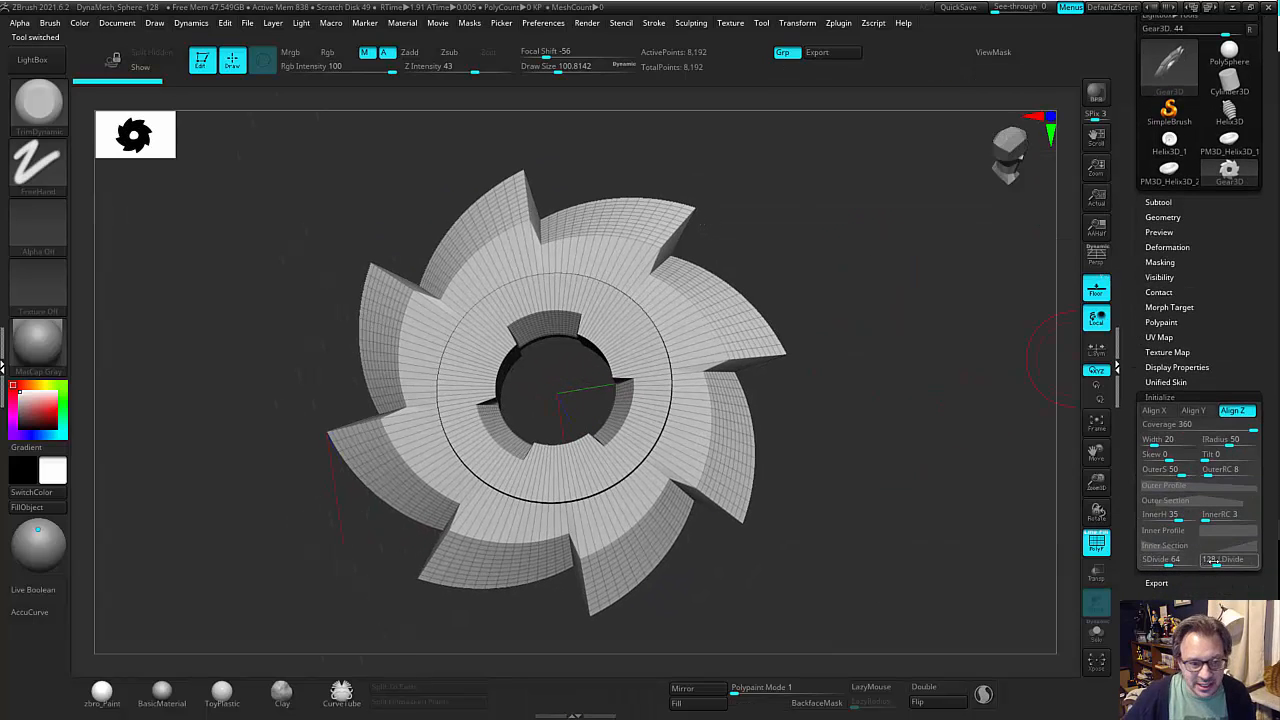
pyautogui.moveTo(1167, 565); pyautogui.dragTo(1146, 562)
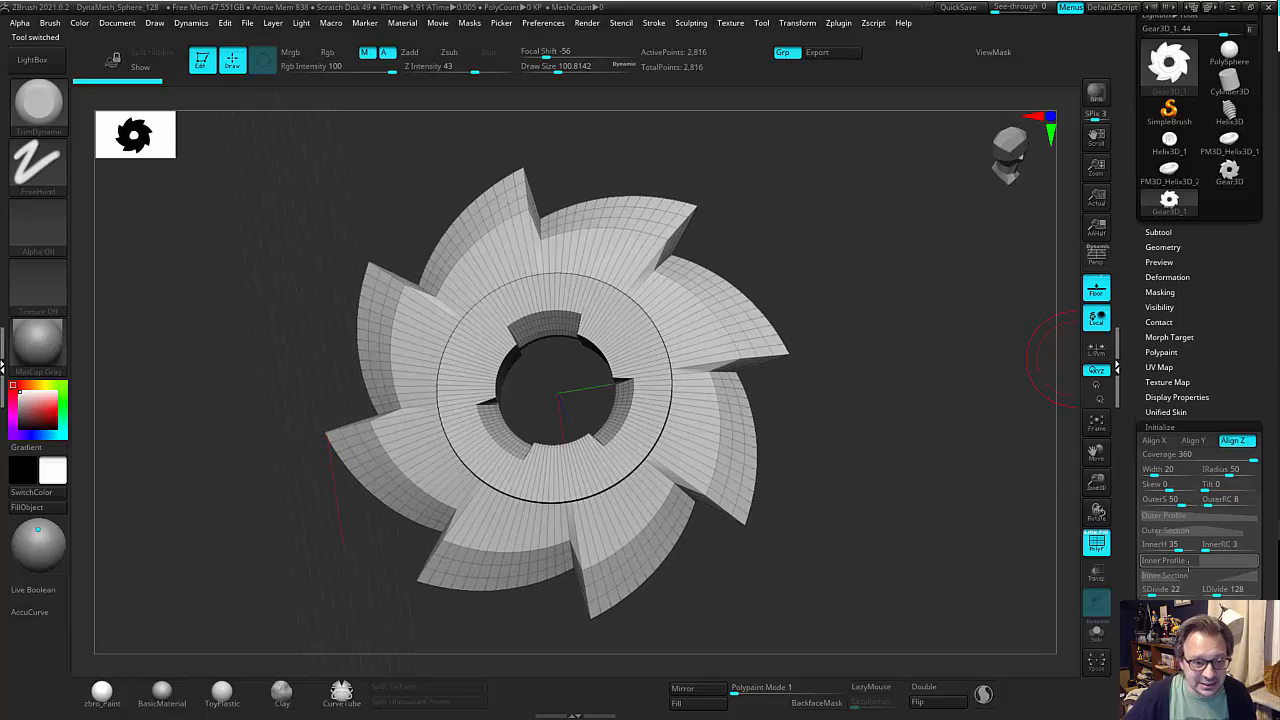
pyautogui.moveTo(1215, 593); pyautogui.dragTo(1208, 593)
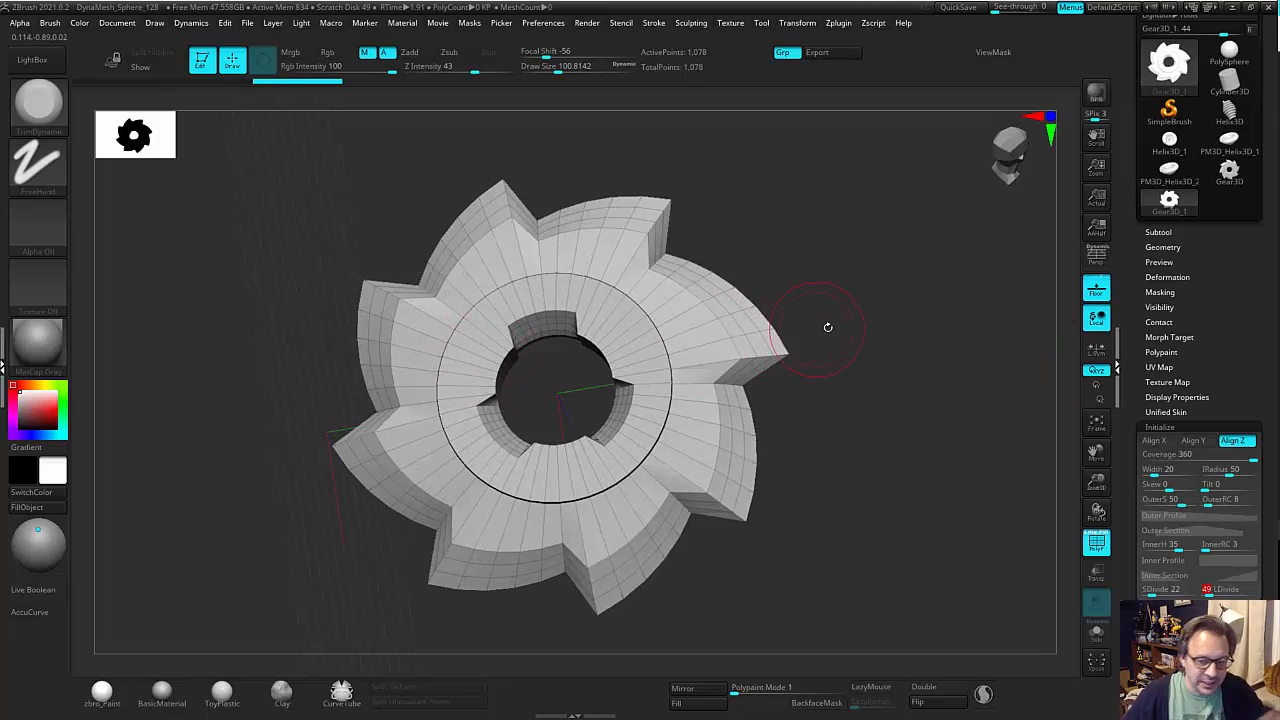
# Face the low-resolution gear from the front and convert it to a PolyMesh3D.
pyautogui.moveTo(963, 459); pyautogui.dragTo(1046, 295)
pyautogui.moveTo(1133, 241); pyautogui.dragTo(1131, 356)
pyautogui.moveTo(1011, 342); pyautogui.dragTo(922, 318)
pyautogui.click(1203, 103)
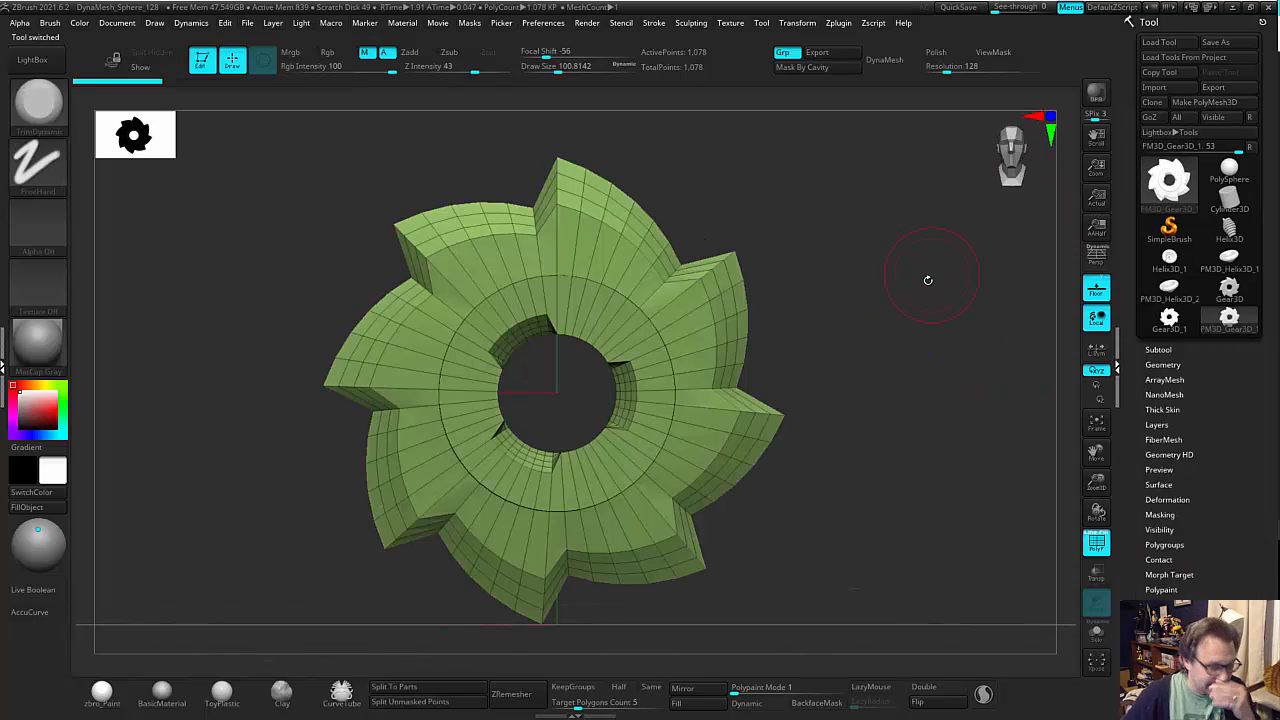
# Squash the gear vertically with the transform gizmo into a wide, flat oval and hide the polyframe.
pyautogui.press('w')
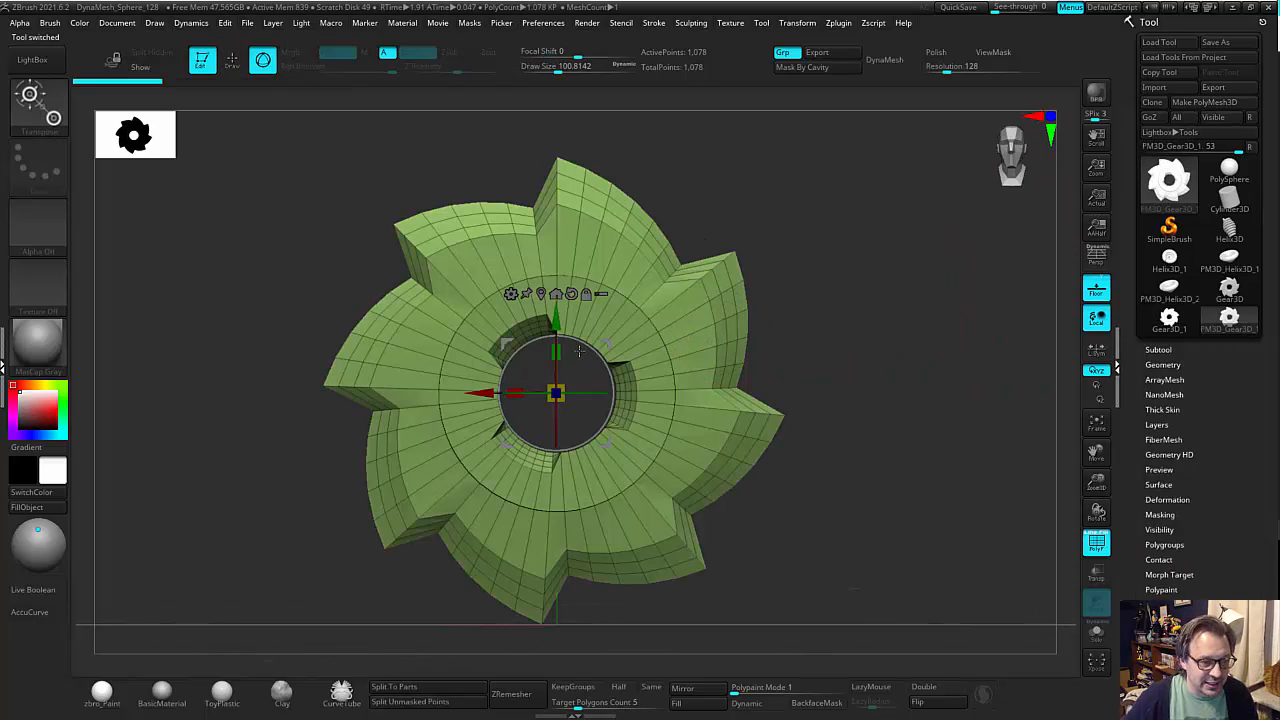
pyautogui.moveTo(563, 356); pyautogui.dragTo(507, 398)
pyautogui.moveTo(700, 272); pyautogui.dragTo(738, 380)
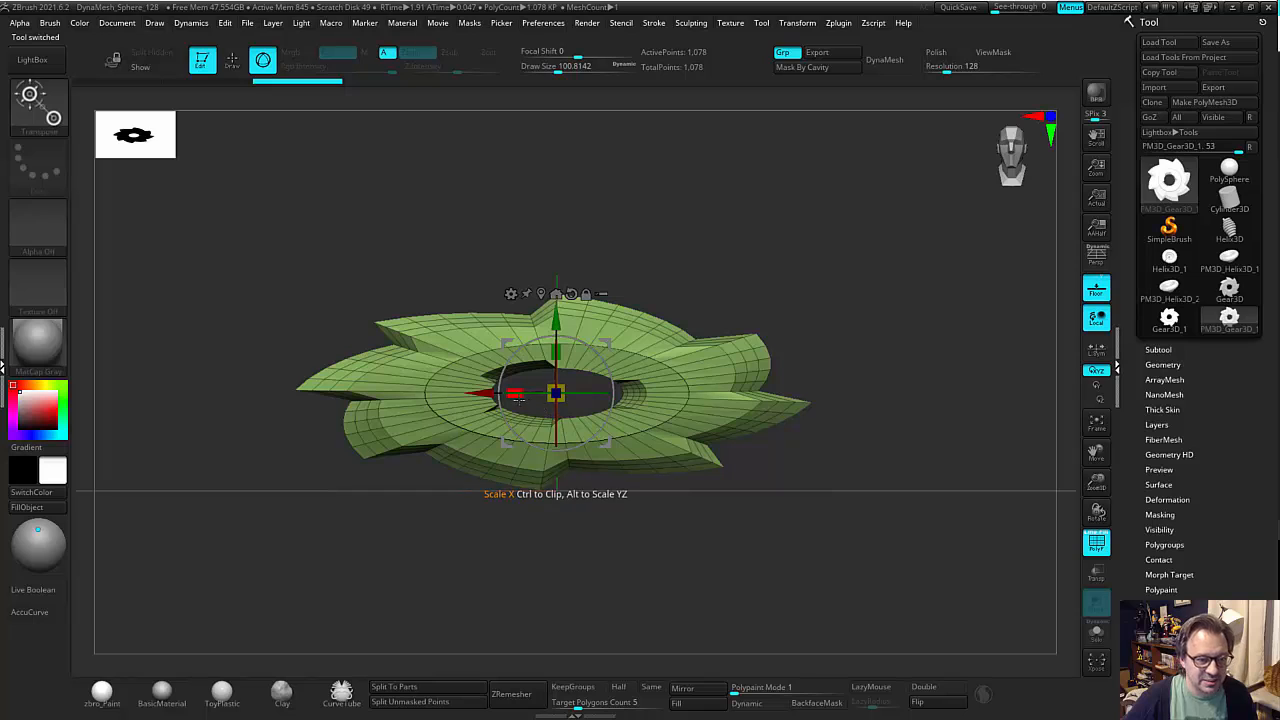
pyautogui.moveTo(518, 398)
pyautogui.mouseDown()
pyautogui.moveTo(597, 355)
pyautogui.moveTo(655, 360)
pyautogui.moveTo(726, 342)
pyautogui.moveTo(809, 449)
pyautogui.moveTo(849, 409)
pyautogui.moveTo(868, 252)
pyautogui.moveTo(797, 243)
pyautogui.moveTo(846, 277)
pyautogui.moveTo(815, 376)
pyautogui.mouseUp()
pyautogui.press('q')
pyautogui.press('w')
pyautogui.keyDown('shift'); pyautogui.moveTo(611, 403); pyautogui.dragTo(573, 340); pyautogui.keyUp('shift')
pyautogui.moveTo(700, 290)
pyautogui.mouseDown()
pyautogui.moveTo(775, 291)
pyautogui.moveTo(806, 314)
pyautogui.mouseUp()
pyautogui.press('q')
pyautogui.moveTo(837, 441)
pyautogui.mouseDown()
pyautogui.moveTo(917, 363)
pyautogui.moveTo(831, 380)
pyautogui.moveTo(826, 409)
pyautogui.moveTo(857, 423)
pyautogui.moveTo(836, 422)
pyautogui.mouseUp()
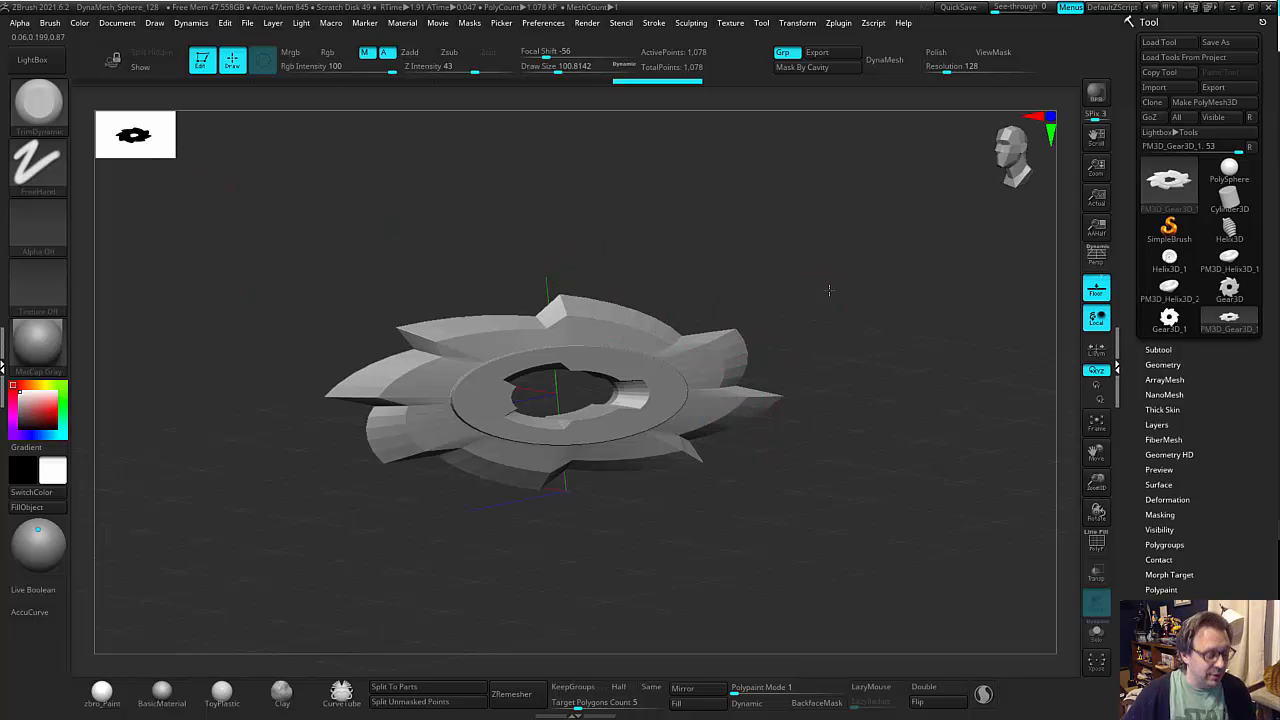
pyautogui.moveTo(829, 290)
pyautogui.mouseDown()
pyautogui.moveTo(857, 300)
pyautogui.moveTo(814, 320)
pyautogui.mouseUp()
# Select the IMM Basic insert brush and open the brush's mesh creation options.
pyautogui.press('b')
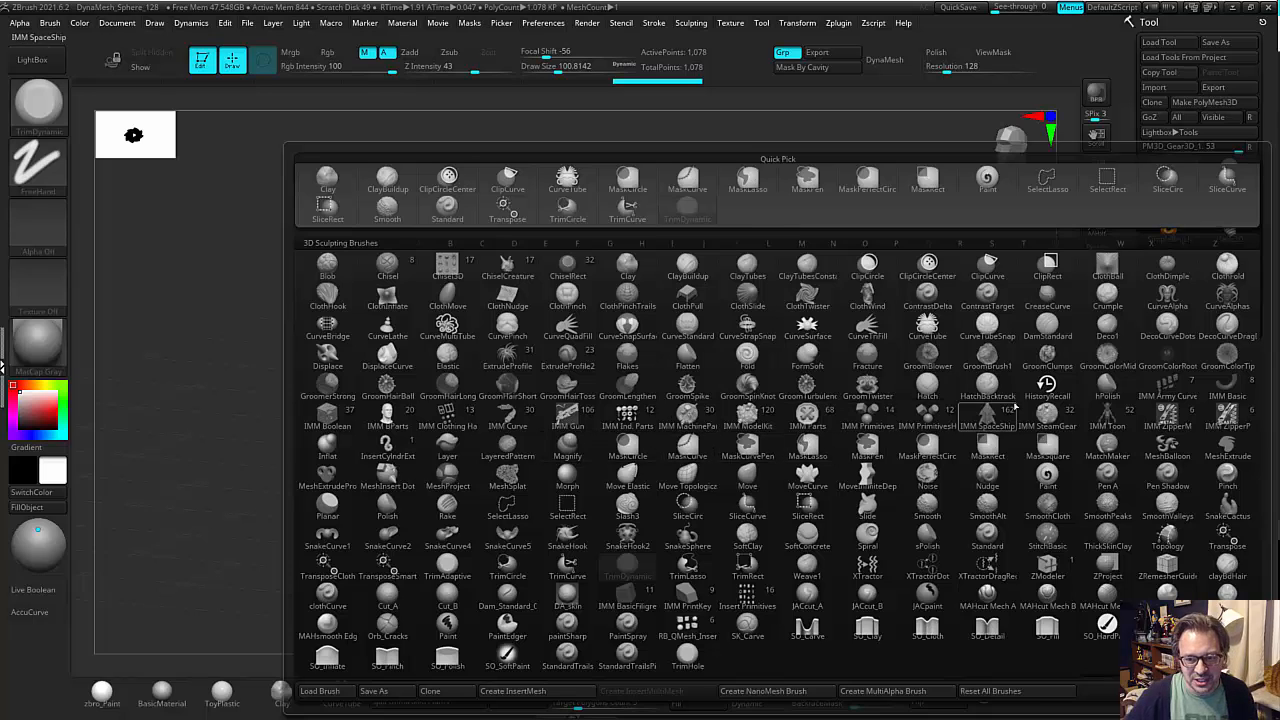
pyautogui.click(1225, 393)
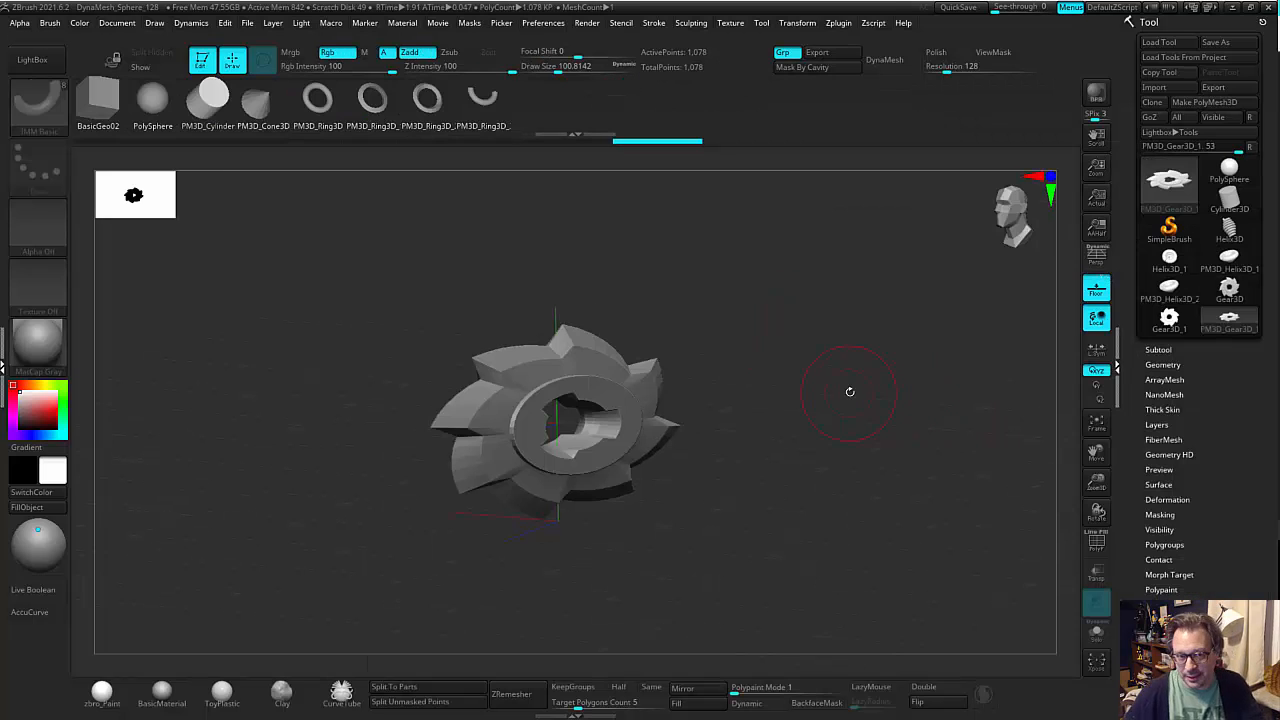
pyautogui.moveTo(837, 384)
pyautogui.mouseDown()
pyautogui.moveTo(854, 411)
pyautogui.moveTo(760, 415)
pyautogui.mouseUp()
pyautogui.moveTo(620, 410); pyautogui.dragTo(594, 274)
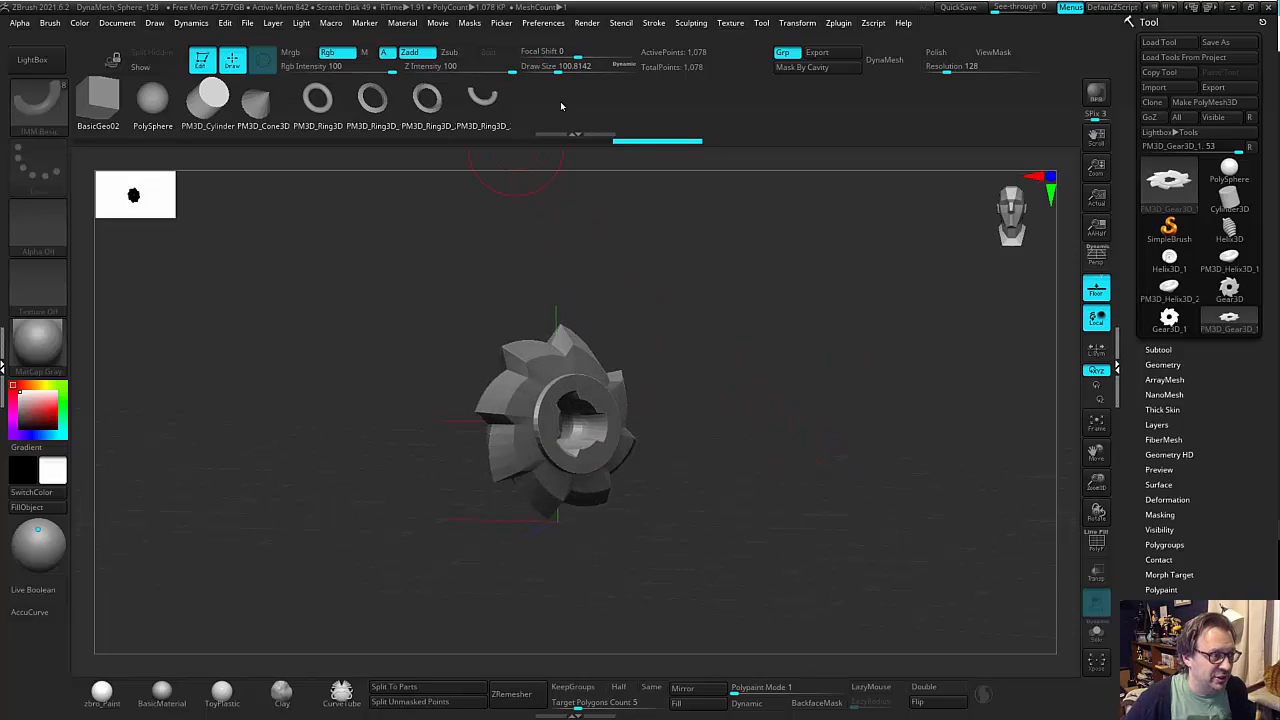
pyautogui.click(49, 23)
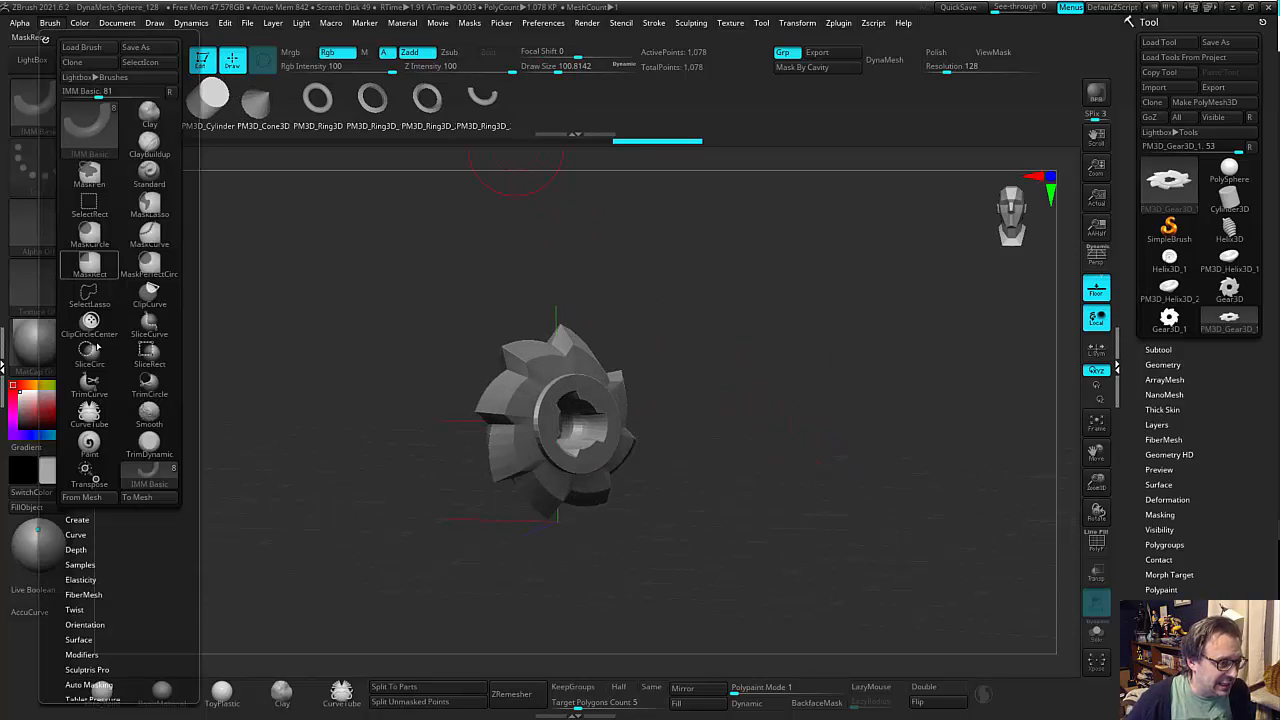
pyautogui.click(82, 520)
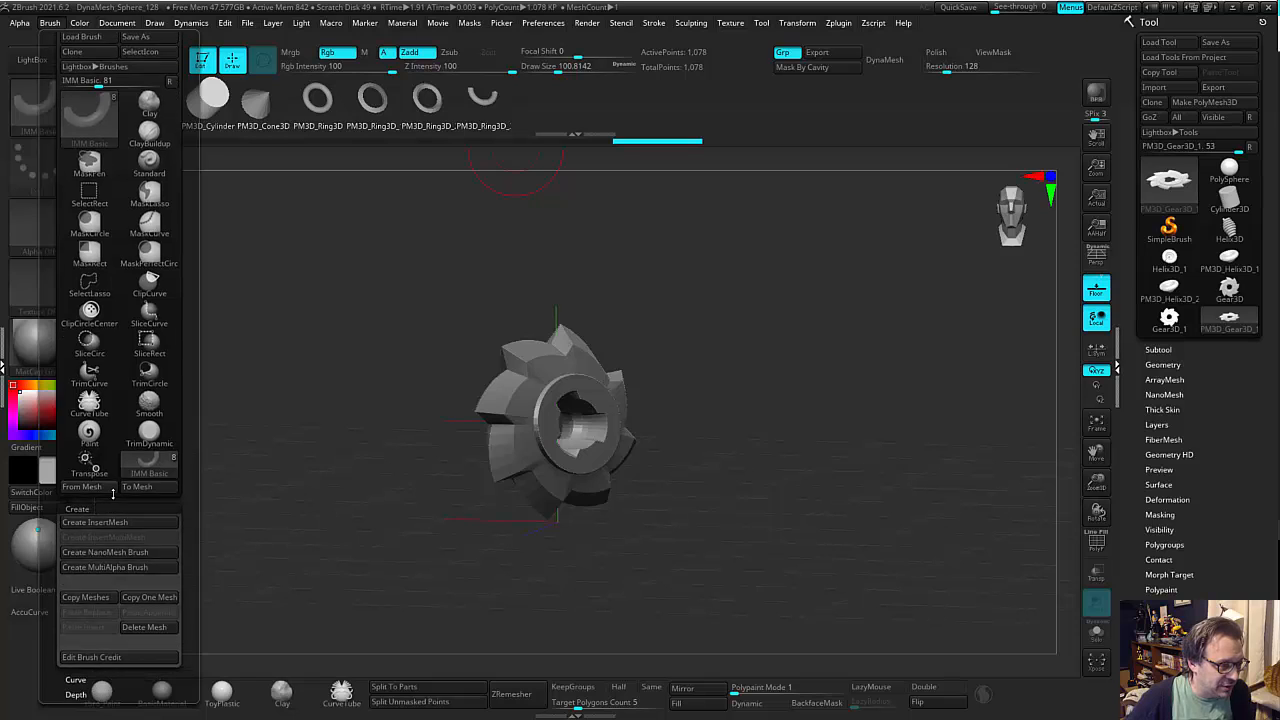
pyautogui.click(124, 491)
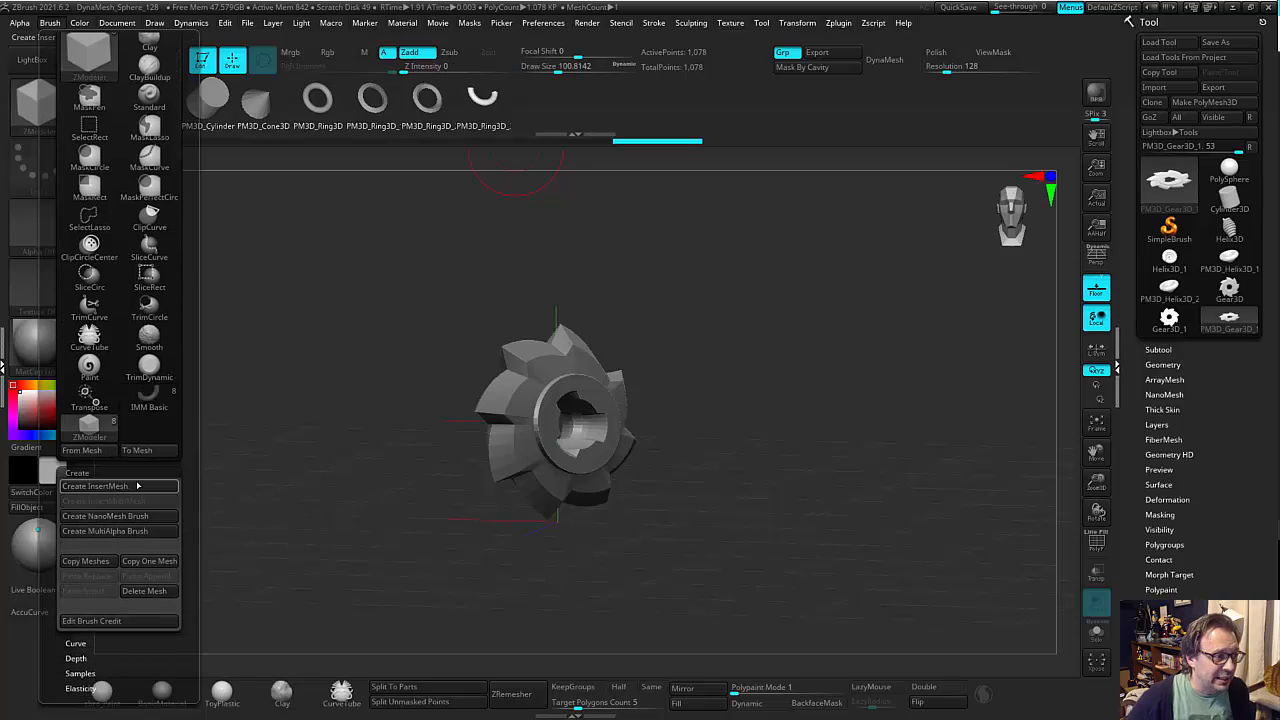
# Choose the ZModeler brush from the brush palette.
pyautogui.press('b')
pyautogui.press('c')
pyautogui.press('b')
pyautogui.press('space')
pyautogui.click(40, 104)
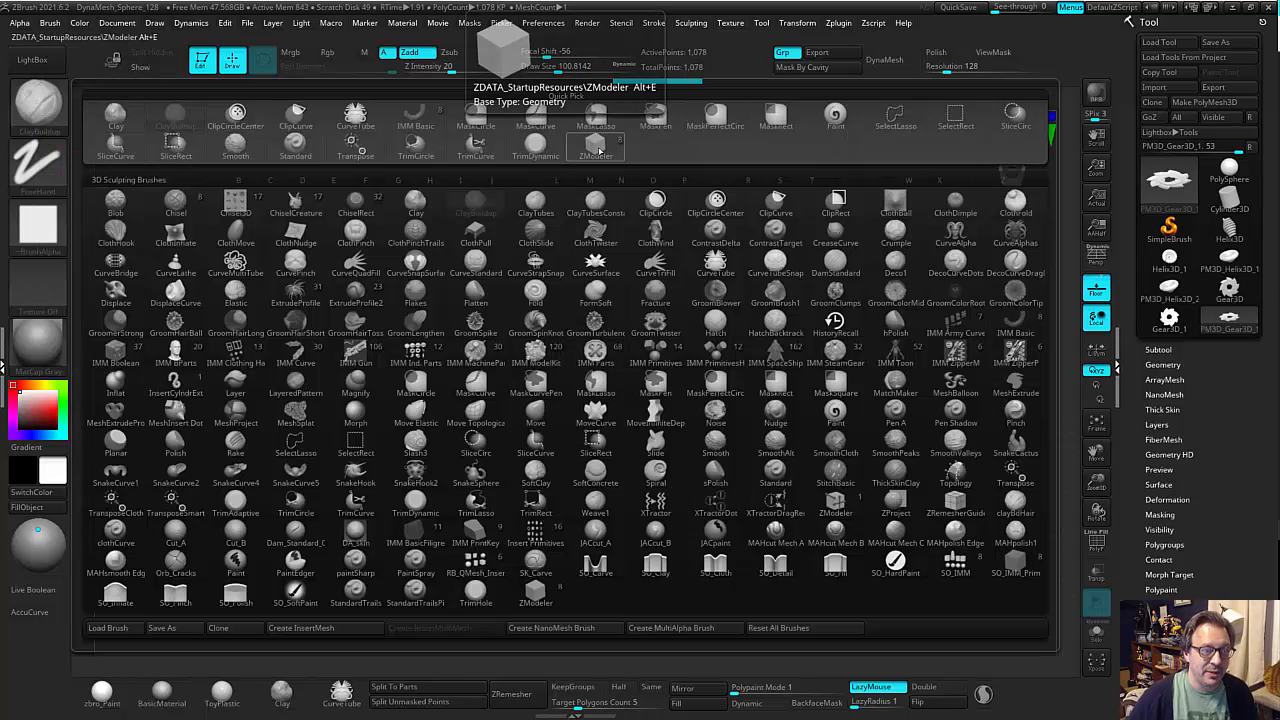
pyautogui.click(598, 149)
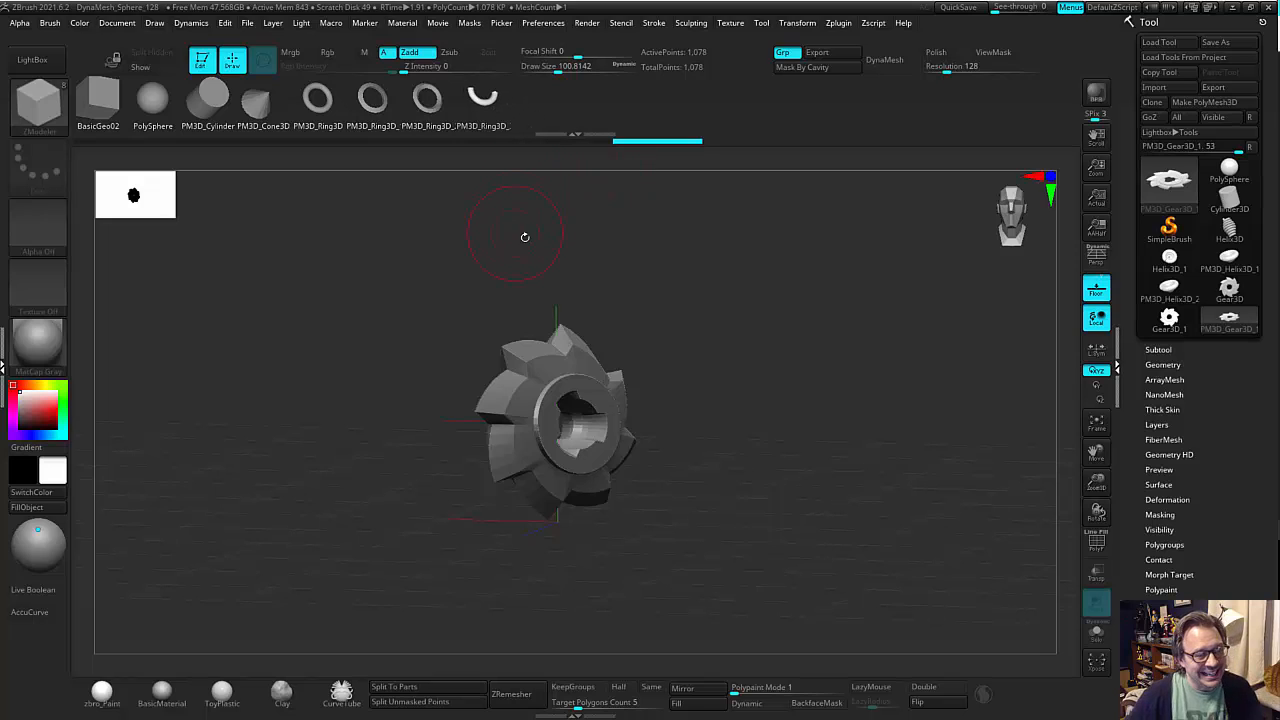
# Add the squashed gear to the ZModeler brush's insert meshes using From Mesh.
pyautogui.moveTo(523, 237); pyautogui.dragTo(516, 235)
pyautogui.moveTo(572, 420); pyautogui.dragTo(631, 314)
pyautogui.click(53, 23)
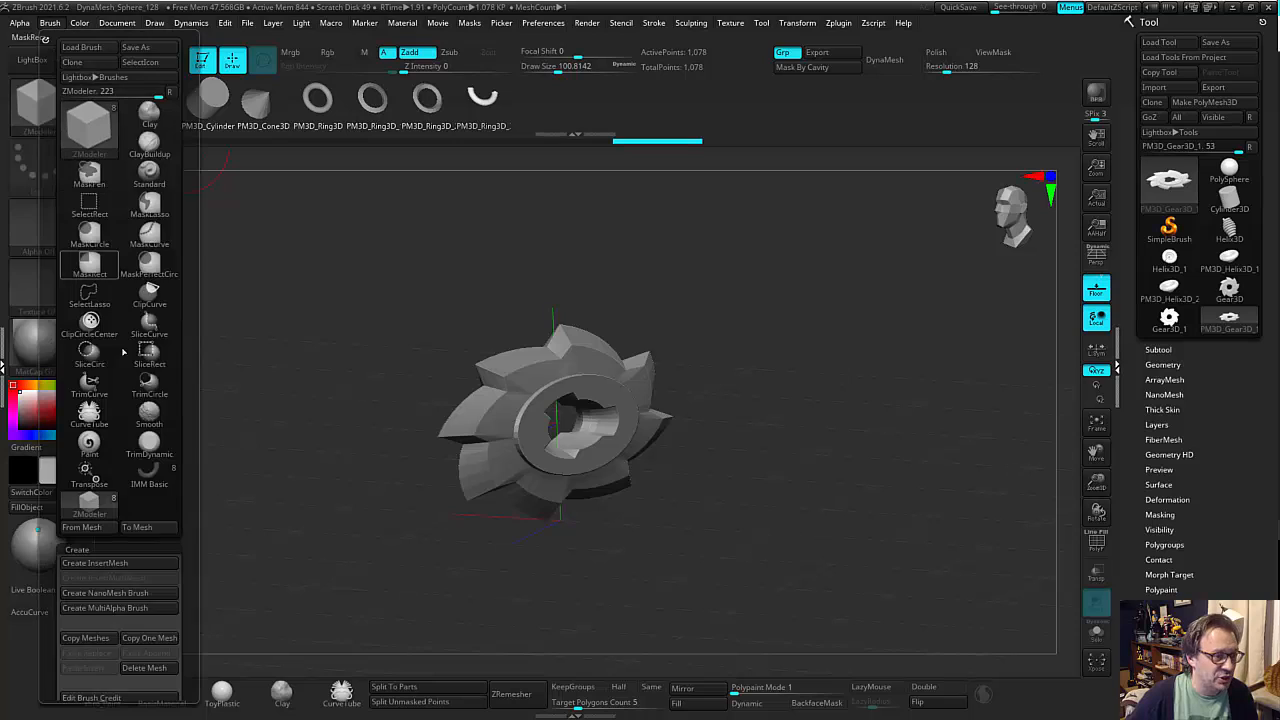
pyautogui.click(81, 527)
pyautogui.moveTo(580, 243); pyautogui.dragTo(556, 97)
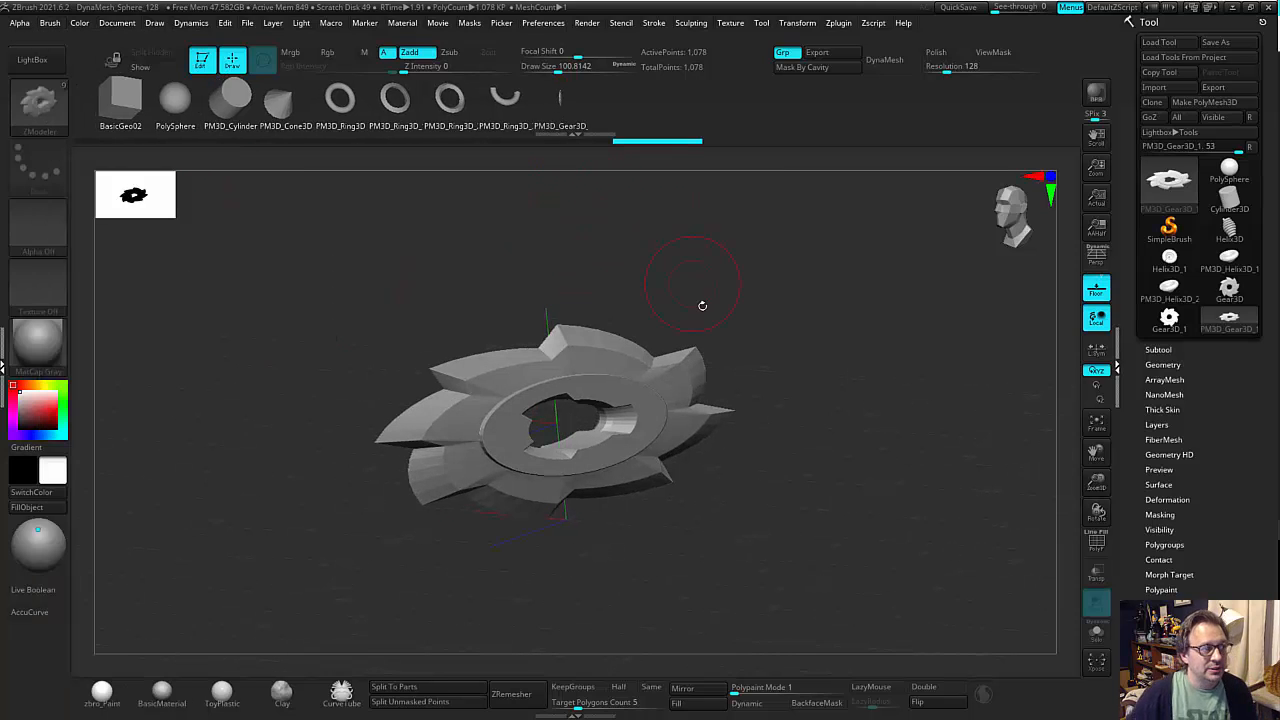
pyautogui.moveTo(730, 340)
pyautogui.mouseDown()
pyautogui.moveTo(745, 335)
pyautogui.moveTo(671, 328)
pyautogui.mouseUp()
pyautogui.moveTo(795, 328); pyautogui.dragTo(741, 357)
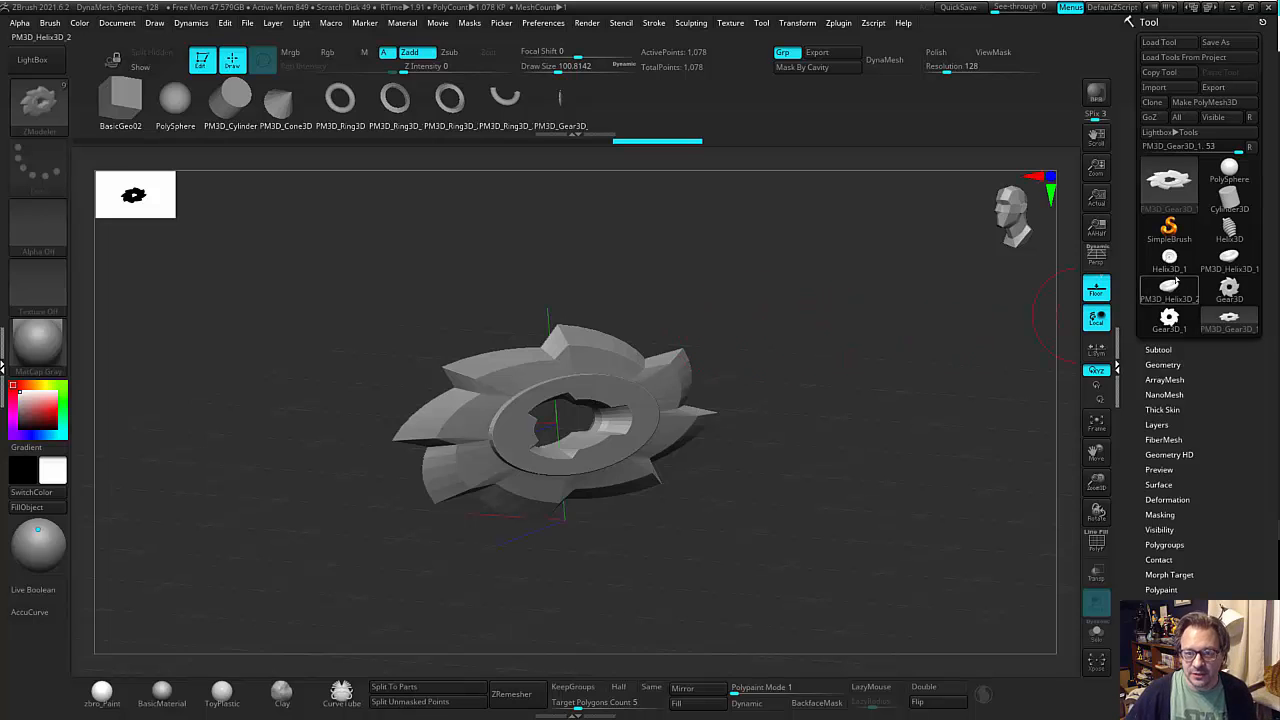
# Switch to the PM3D_Helix3D_1 coil with the ZModeler brush active and show its polyframe for NanoMesh insertion.
pyautogui.click(1222, 258)
pyautogui.moveTo(906, 371); pyautogui.dragTo(906, 471)
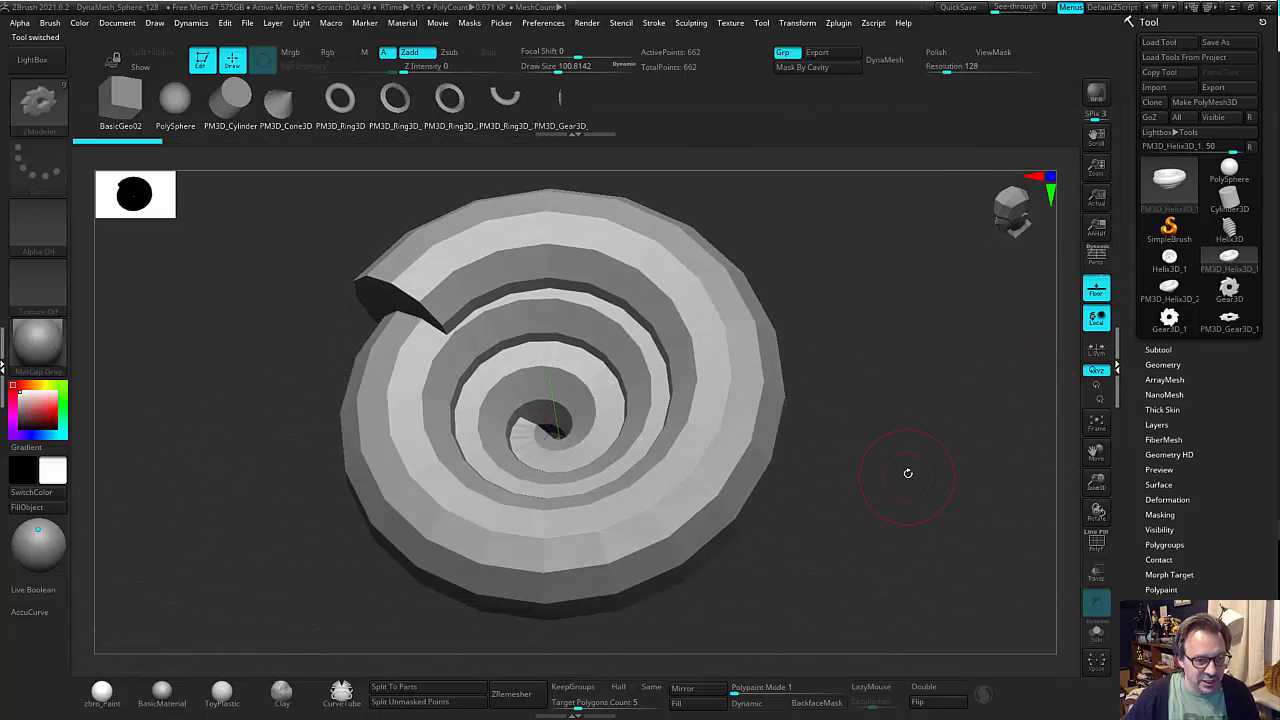
pyautogui.press('b')
pyautogui.press('z')
pyautogui.press('m')
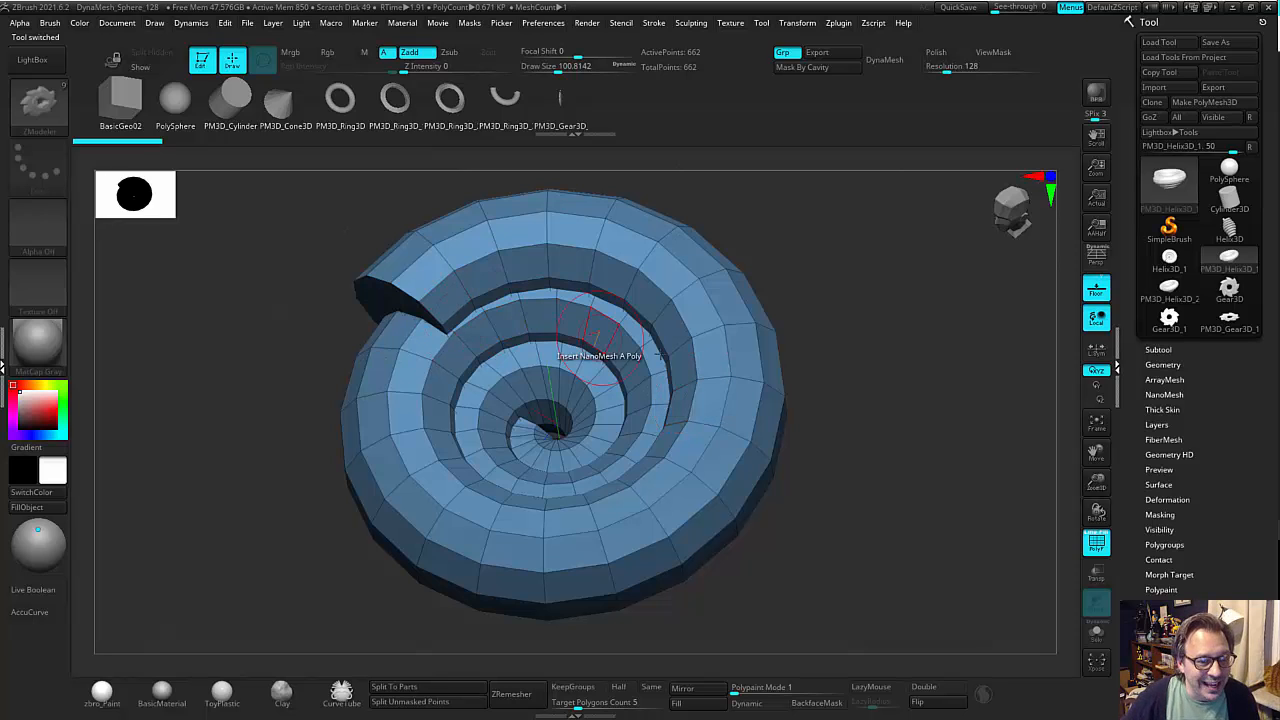
pyautogui.moveTo(869, 386)
pyautogui.mouseDown()
pyautogui.moveTo(863, 375)
pyautogui.moveTo(868, 402)
pyautogui.mouseUp()
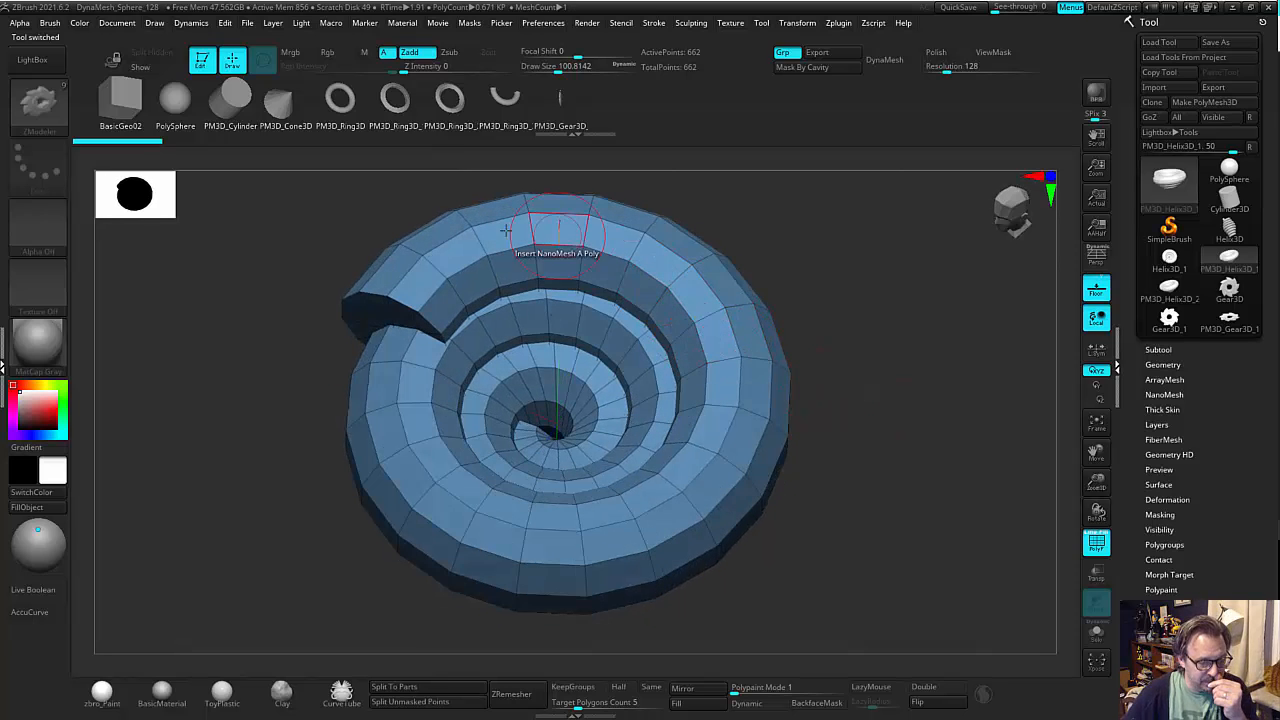
pyautogui.keyDown('alt'); pyautogui.moveTo(540, 168); pyautogui.dragTo(657, 292); pyautogui.keyUp('alt')
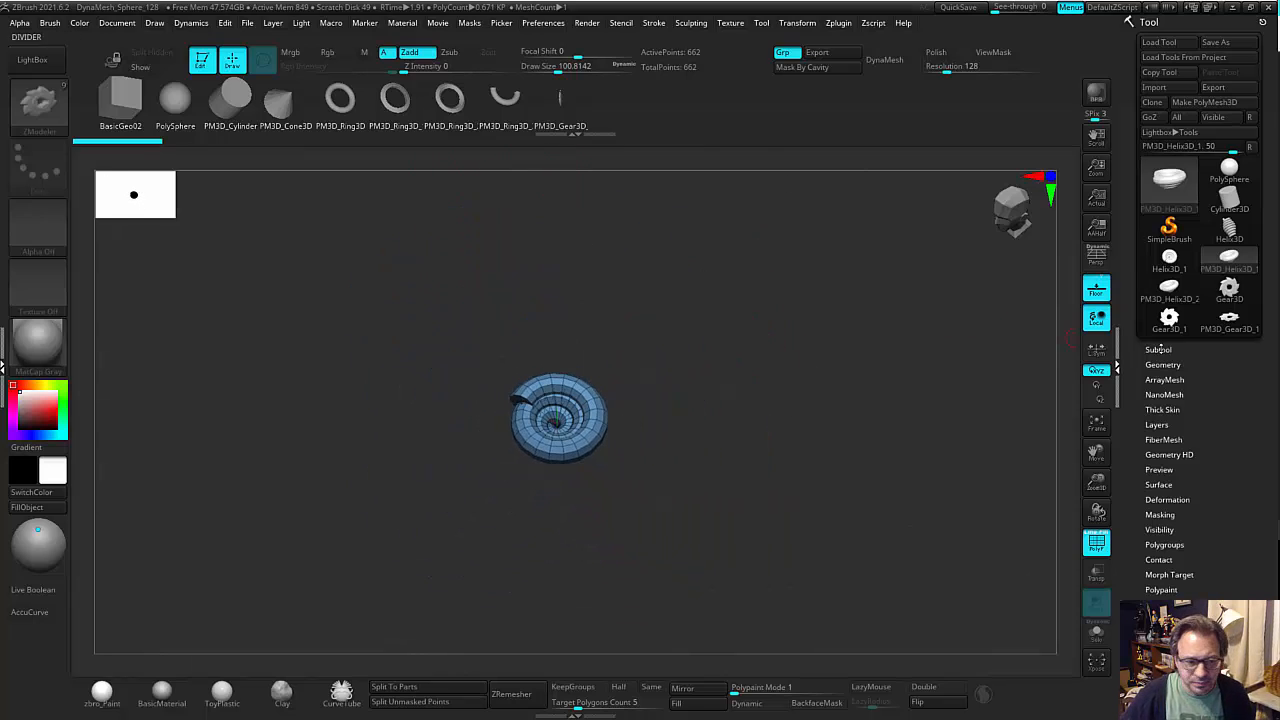
# Switch to the Helix3D_1 parametric primitive and set its SDivide value to 16.
pyautogui.click(1169, 291)
pyautogui.keyDown('alt'); pyautogui.moveTo(802, 408); pyautogui.dragTo(922, 565); pyautogui.keyUp('alt')
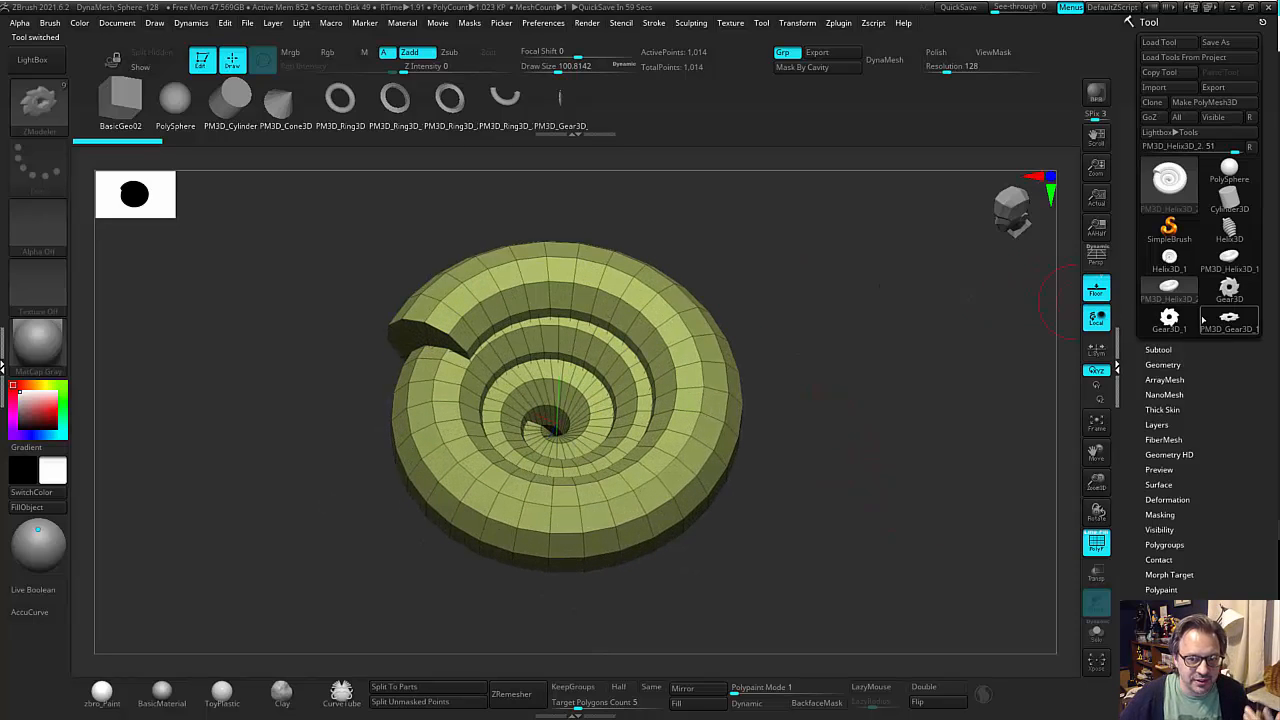
pyautogui.click(1169, 258)
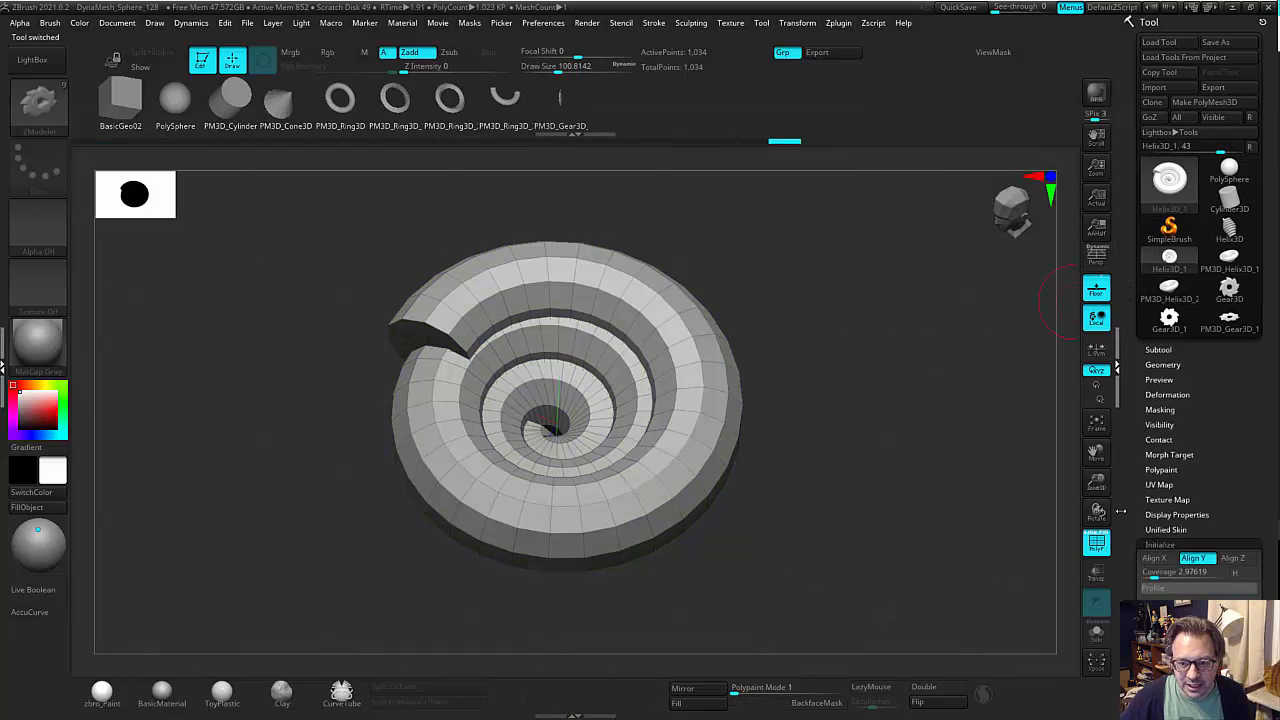
pyautogui.scroll(-5, 1130, 500)
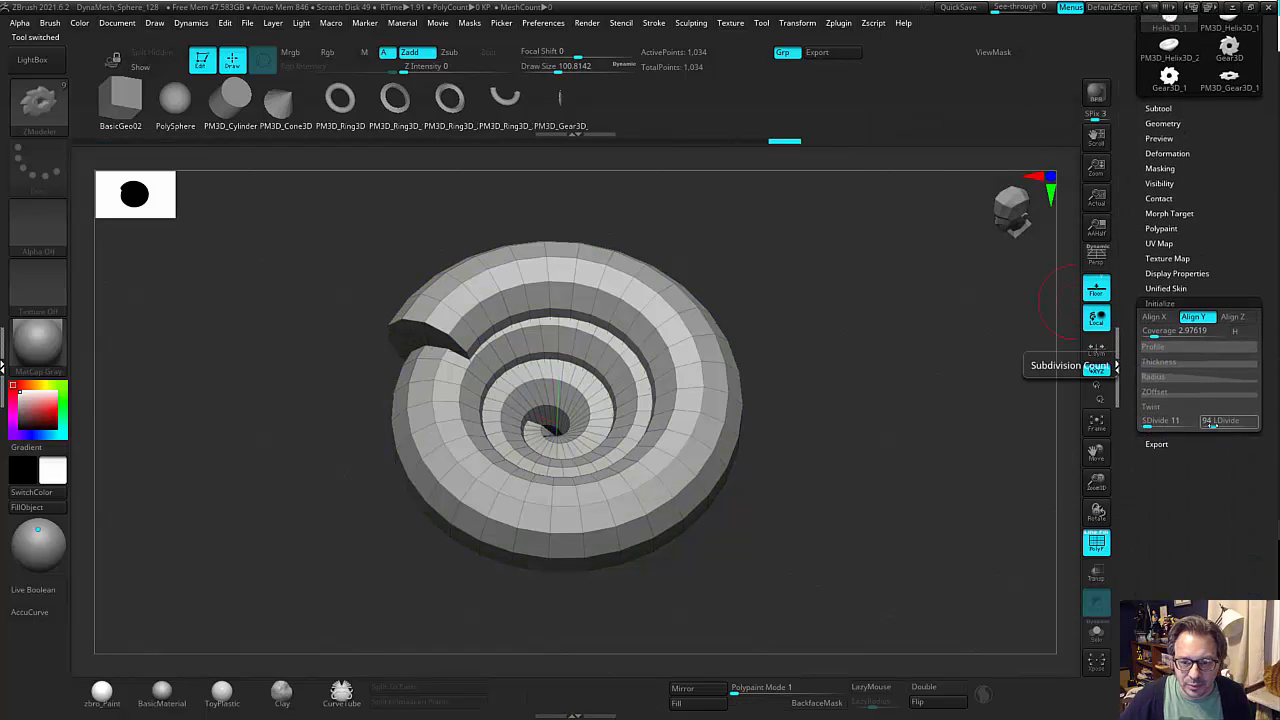
pyautogui.click(1148, 424)
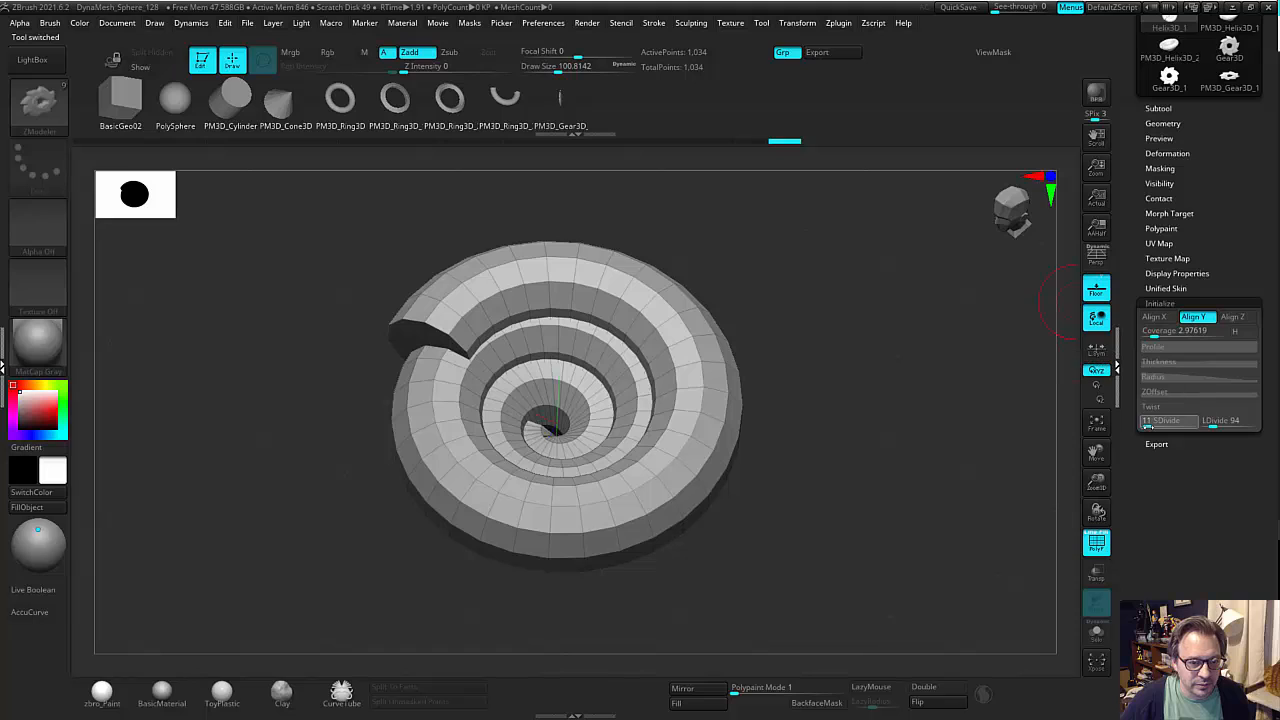
pyautogui.write('16')
pyautogui.press('Return')
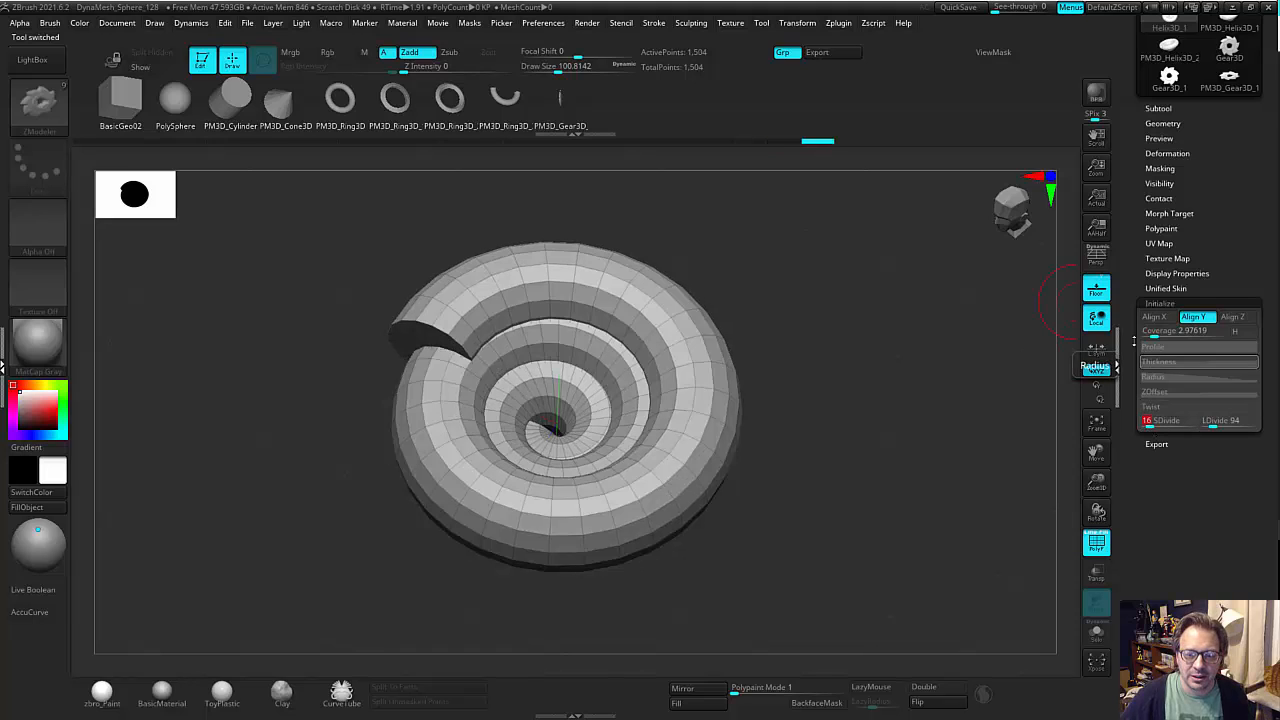
# Set the helix's SDivide to 12 and convert it to a new PolyMesh3D.
pyautogui.click(1150, 421)
pyautogui.write('70')
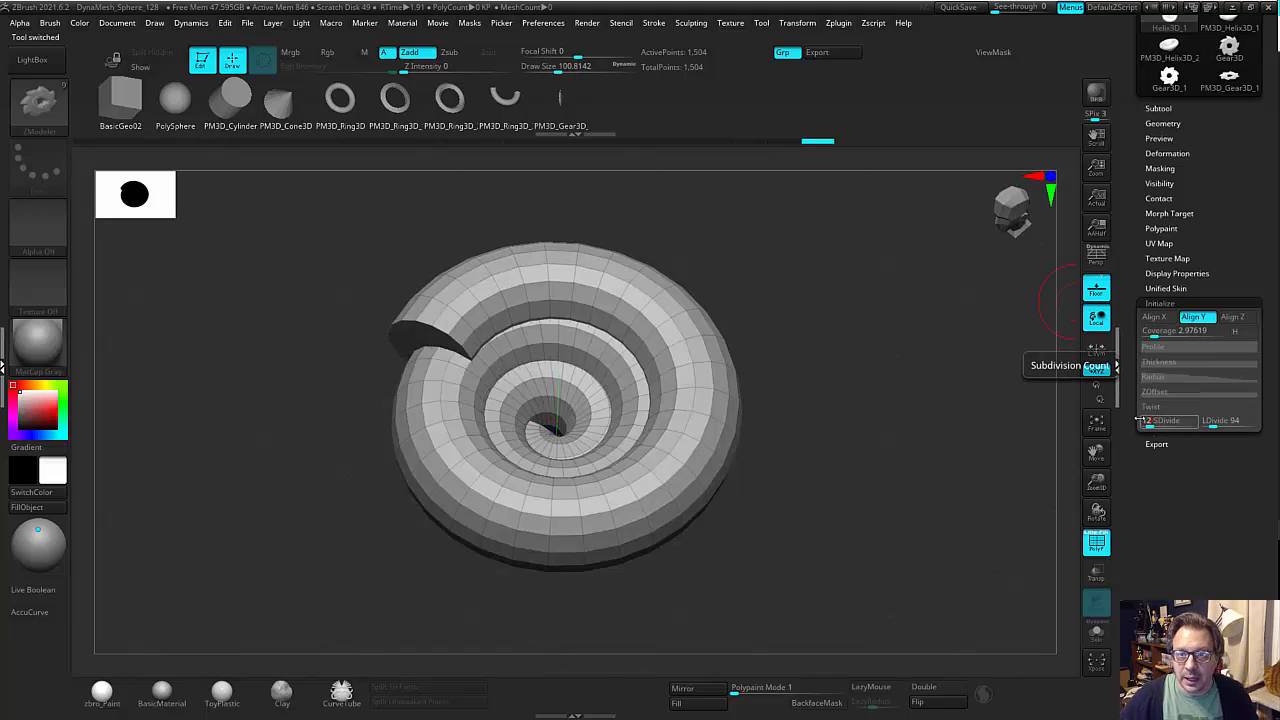
pyautogui.press('Return')
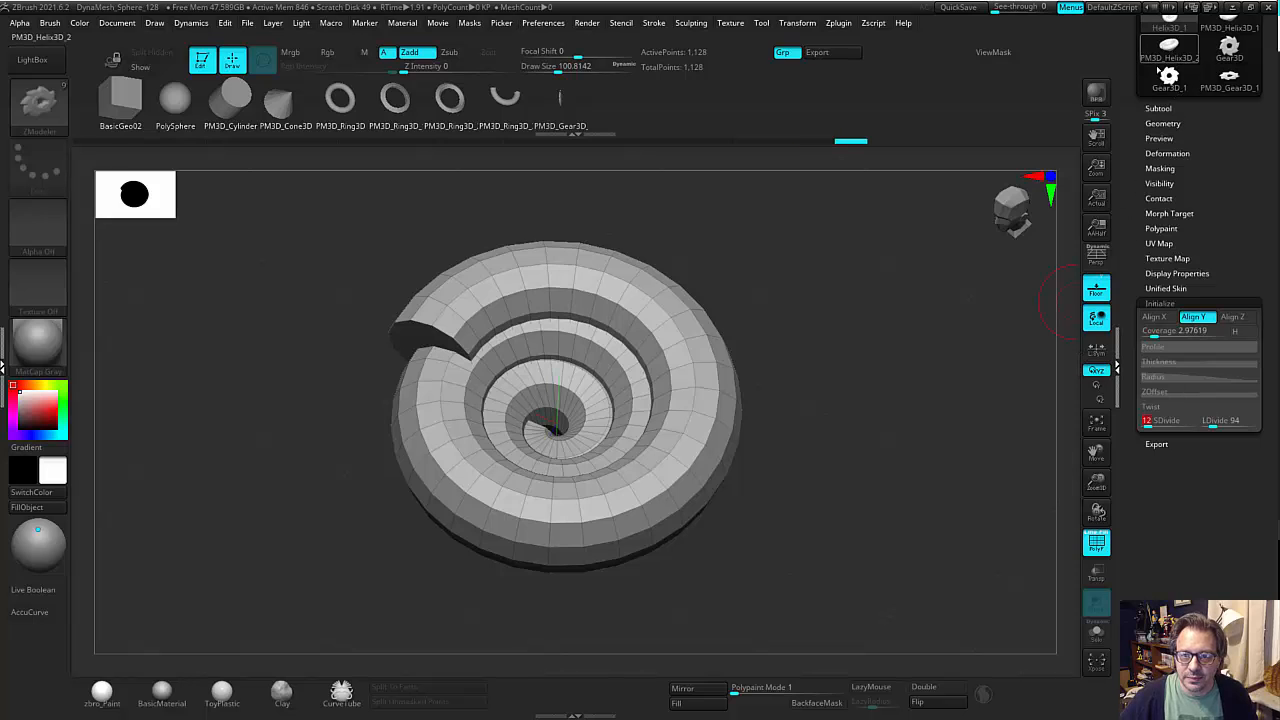
pyautogui.moveTo(1131, 177); pyautogui.dragTo(1133, 410)
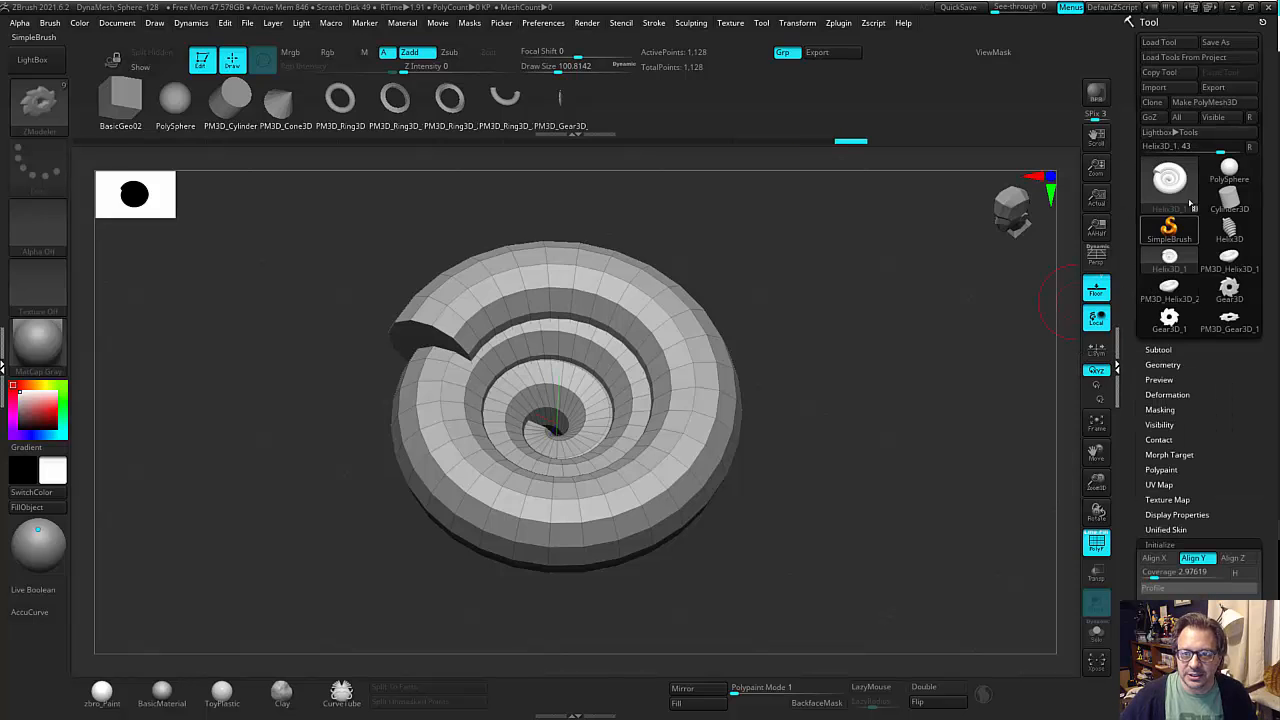
pyautogui.click(1196, 103)
pyautogui.moveTo(932, 372); pyautogui.dragTo(913, 419)
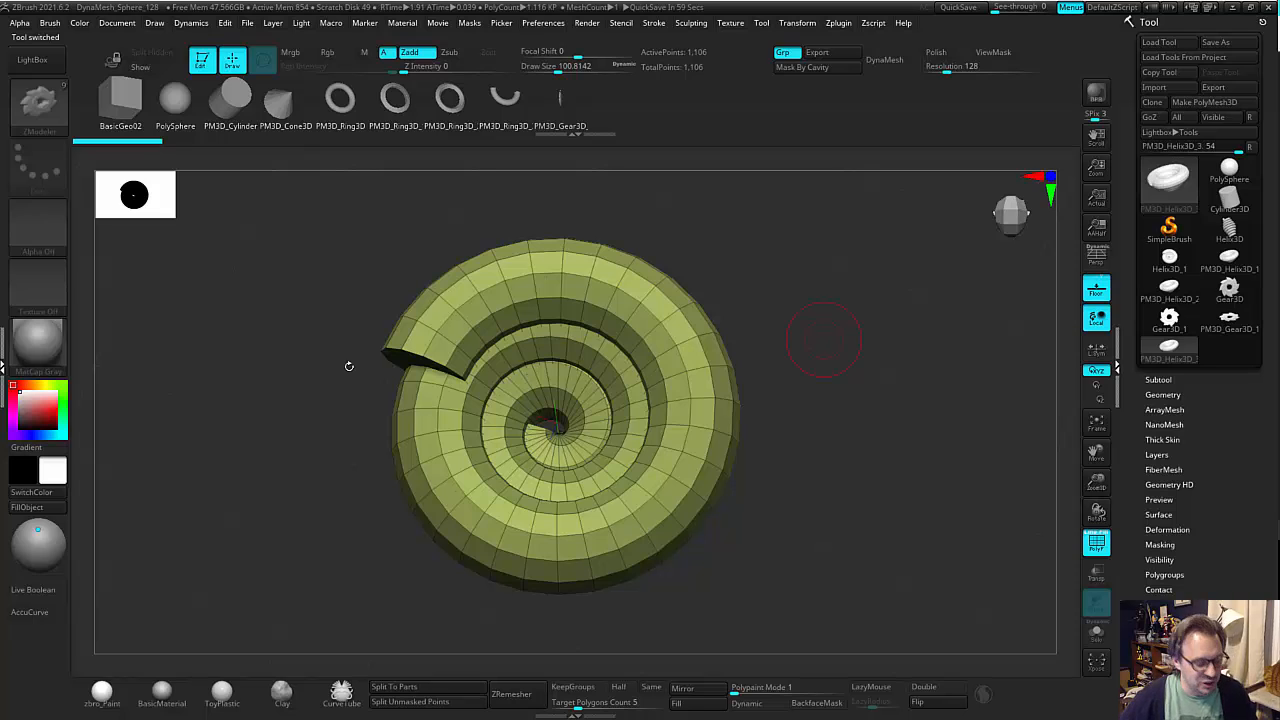
# Switch back to the default ZModeler brush for editing the new helix polymesh.
pyautogui.moveTo(830, 318); pyautogui.dragTo(784, 316)
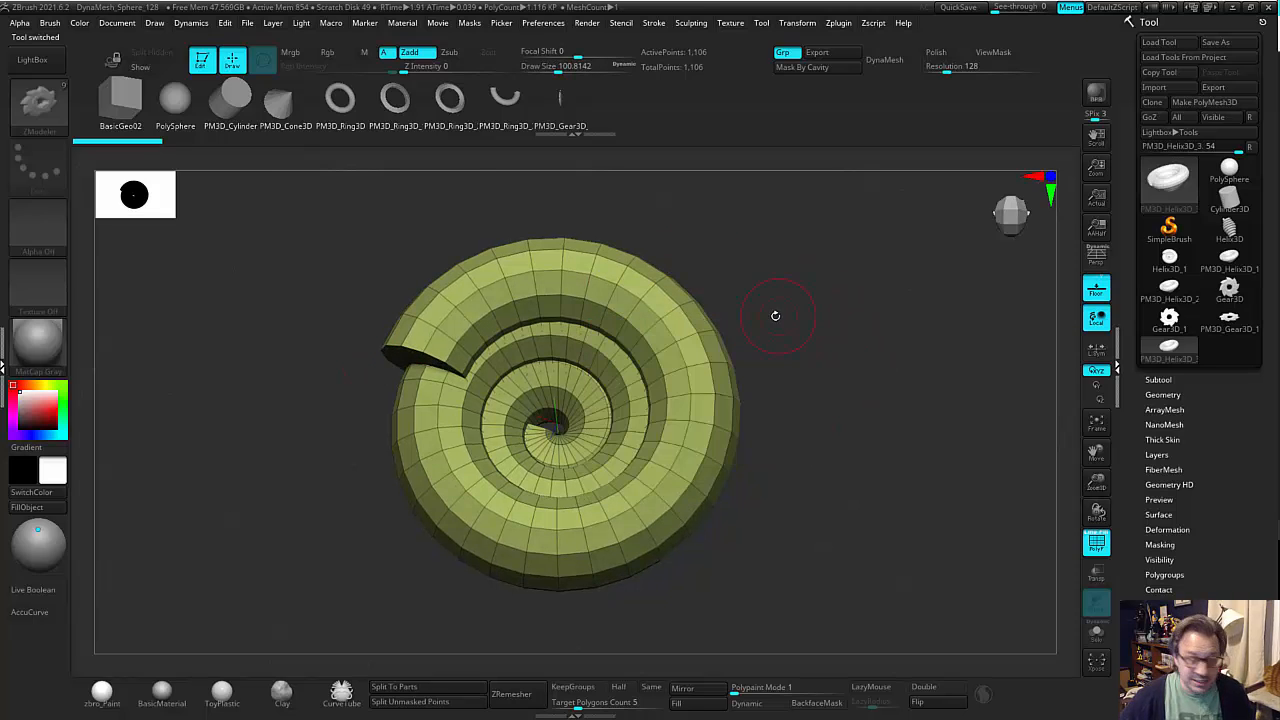
pyautogui.keyDown('alt'); pyautogui.moveTo(331, 288); pyautogui.dragTo(478, 306); pyautogui.keyUp('alt')
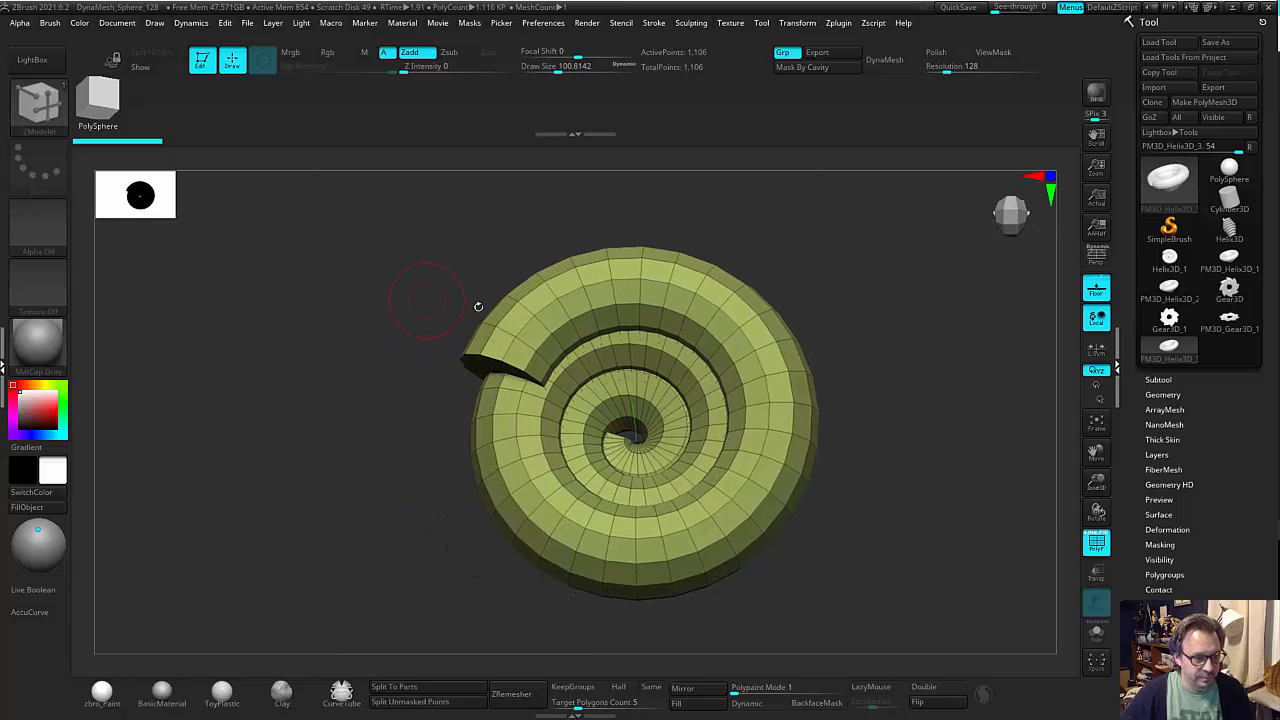
pyautogui.press('b')
pyautogui.press('z')
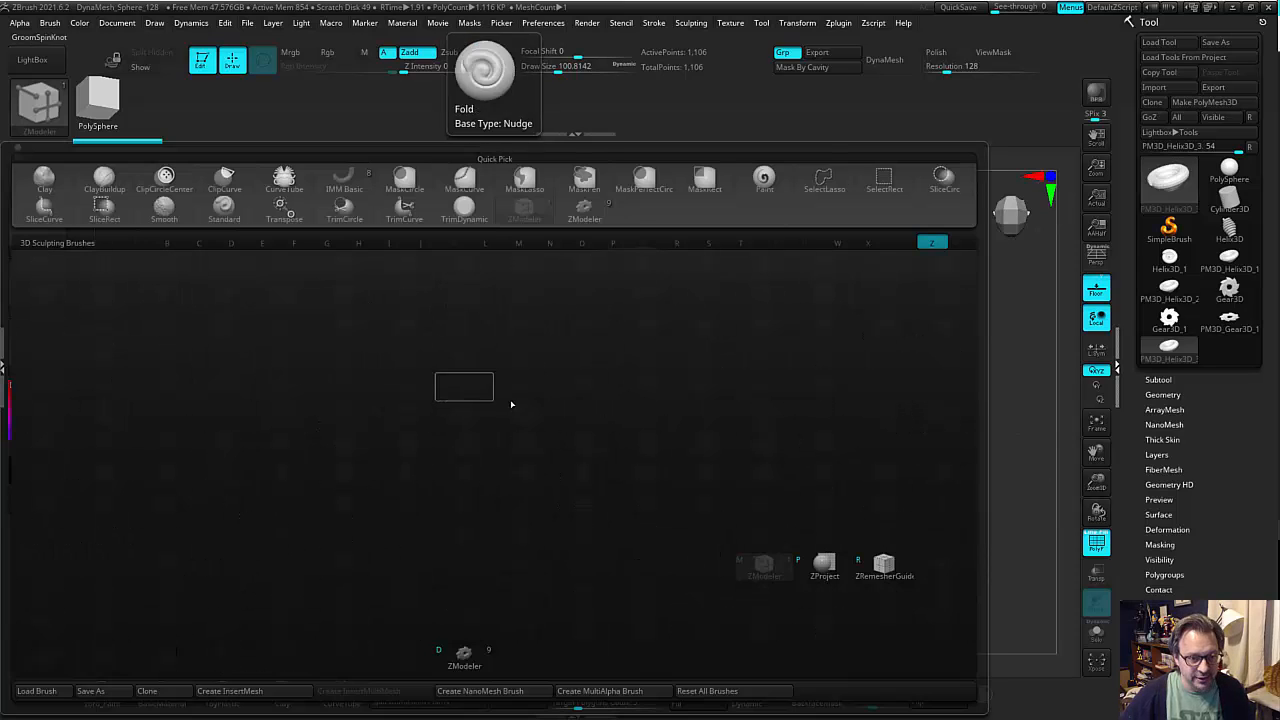
pyautogui.press('super+a')
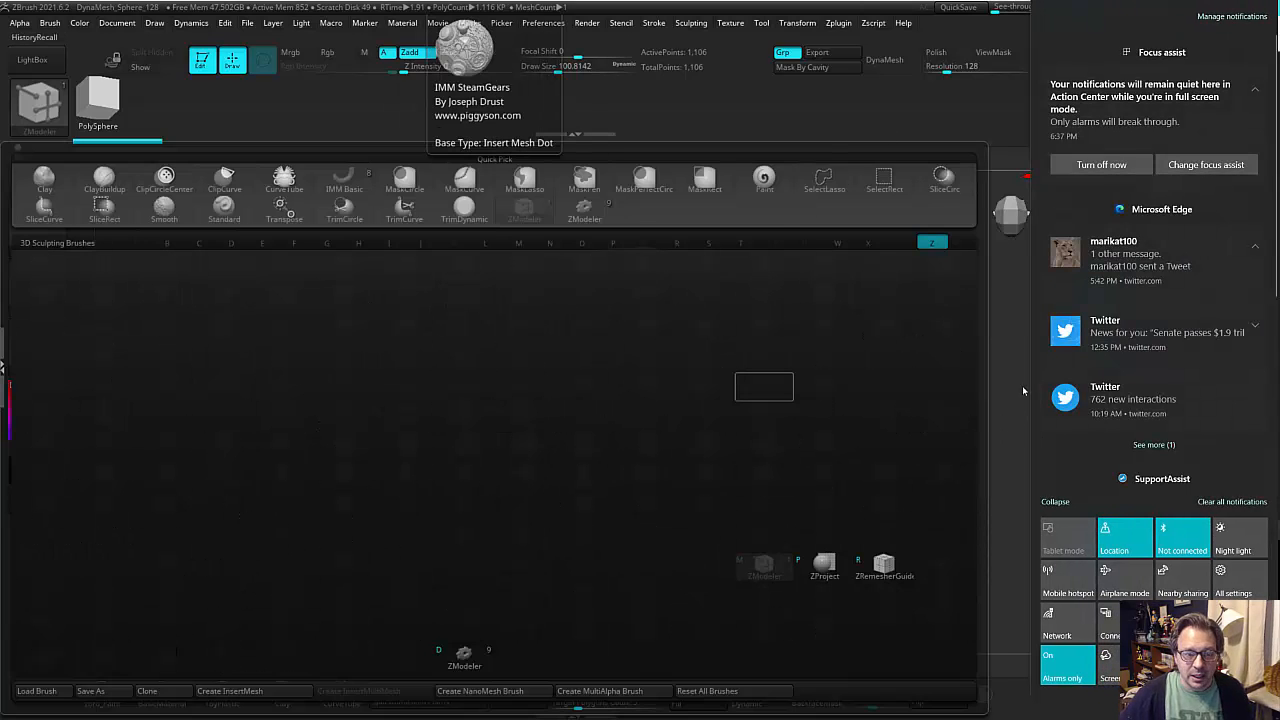
pyautogui.click(1031, 303)
pyautogui.moveTo(1031, 303)
pyautogui.mouseDown()
pyautogui.moveTo(909, 406)
pyautogui.moveTo(839, 313)
pyautogui.moveTo(791, 286)
pyautogui.moveTo(914, 391)
pyautogui.moveTo(948, 453)
pyautogui.moveTo(940, 469)
pyautogui.moveTo(923, 446)
pyautogui.moveTo(963, 449)
pyautogui.moveTo(877, 420)
pyautogui.mouseUp()
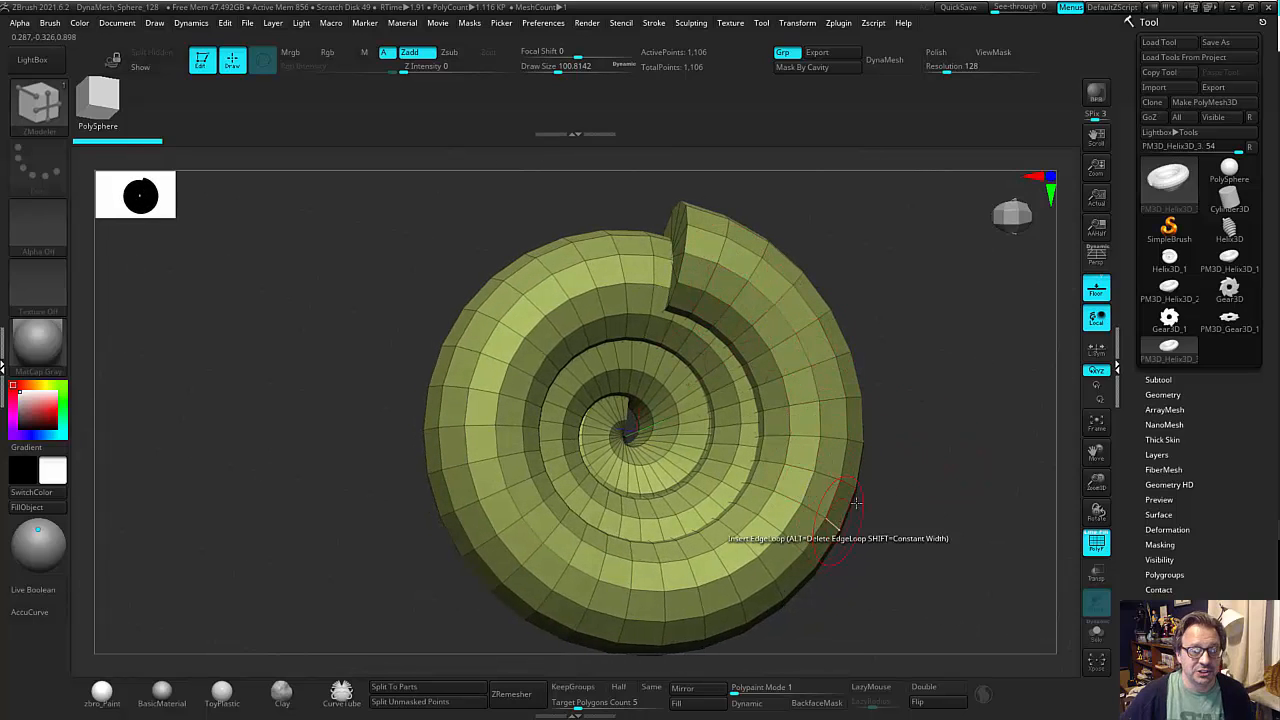
pyautogui.moveTo(935, 465); pyautogui.dragTo(952, 355)
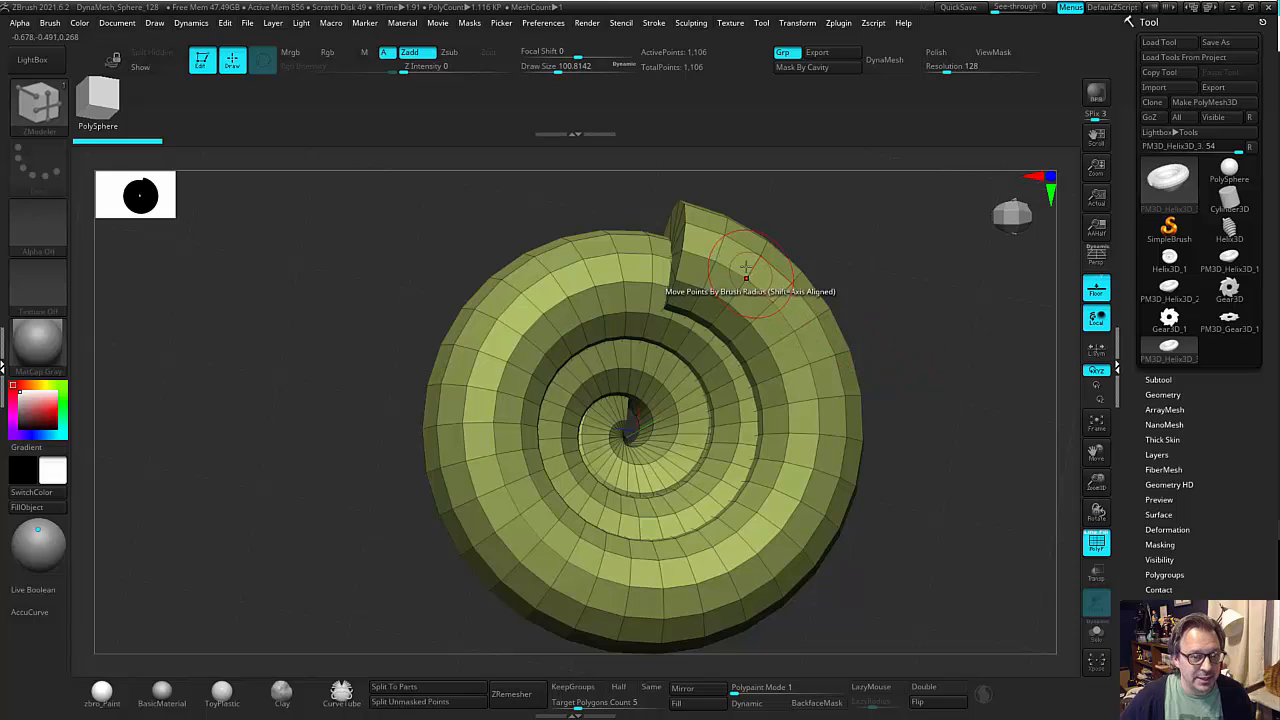
# Set the ZModeler polygon action to PolyGroup with a Polyloop target and assign a new polygroup along the coil's outer upper face loops.
pyautogui.press('space')
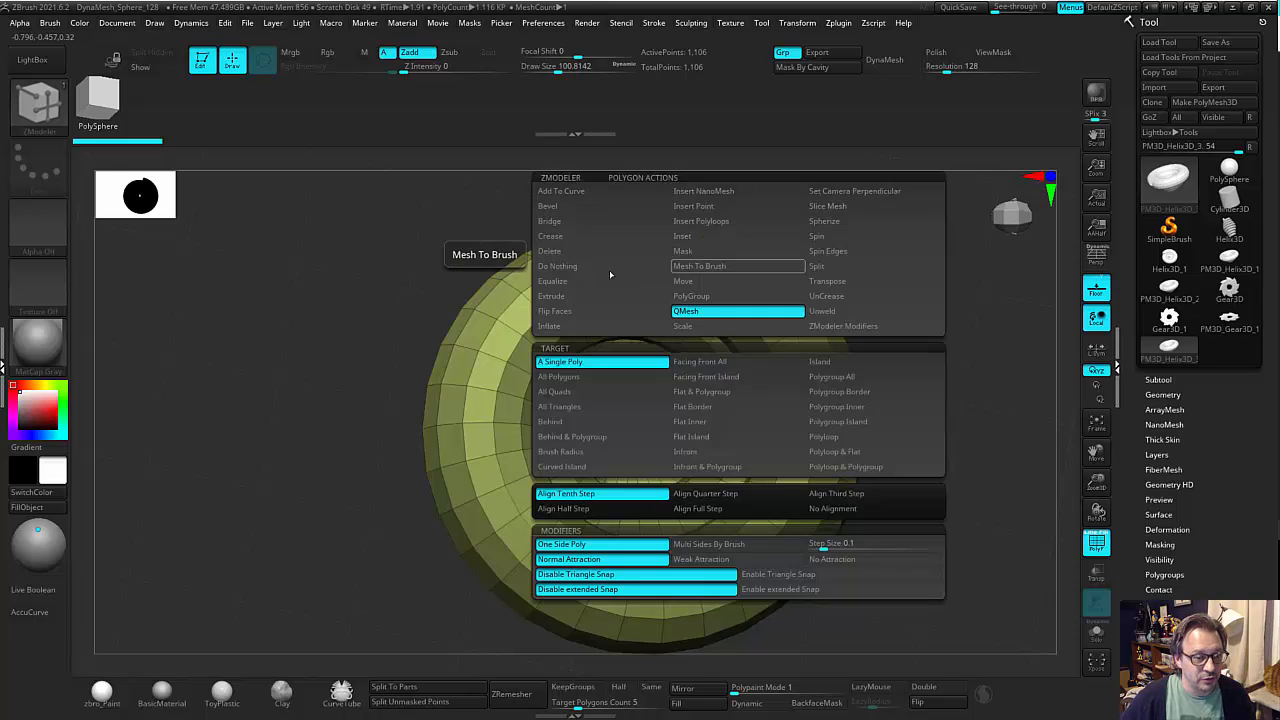
pyautogui.click(571, 296)
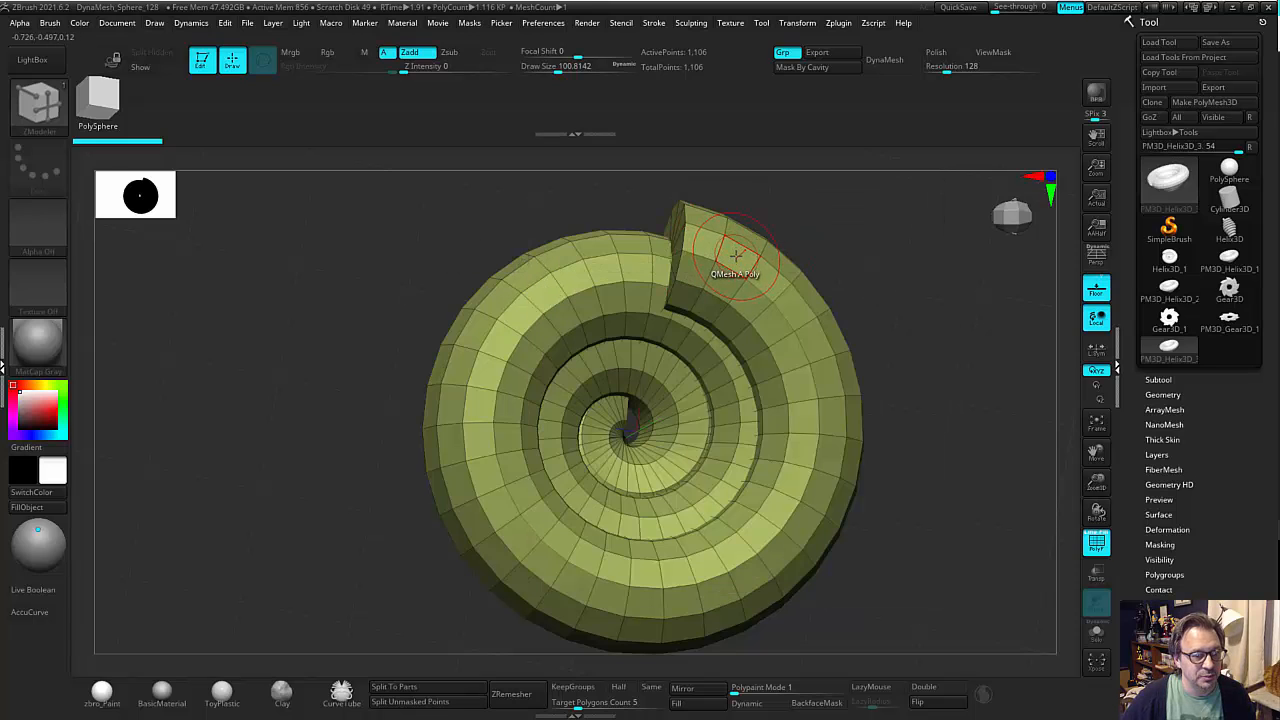
pyautogui.press('space')
pyautogui.click(735, 296)
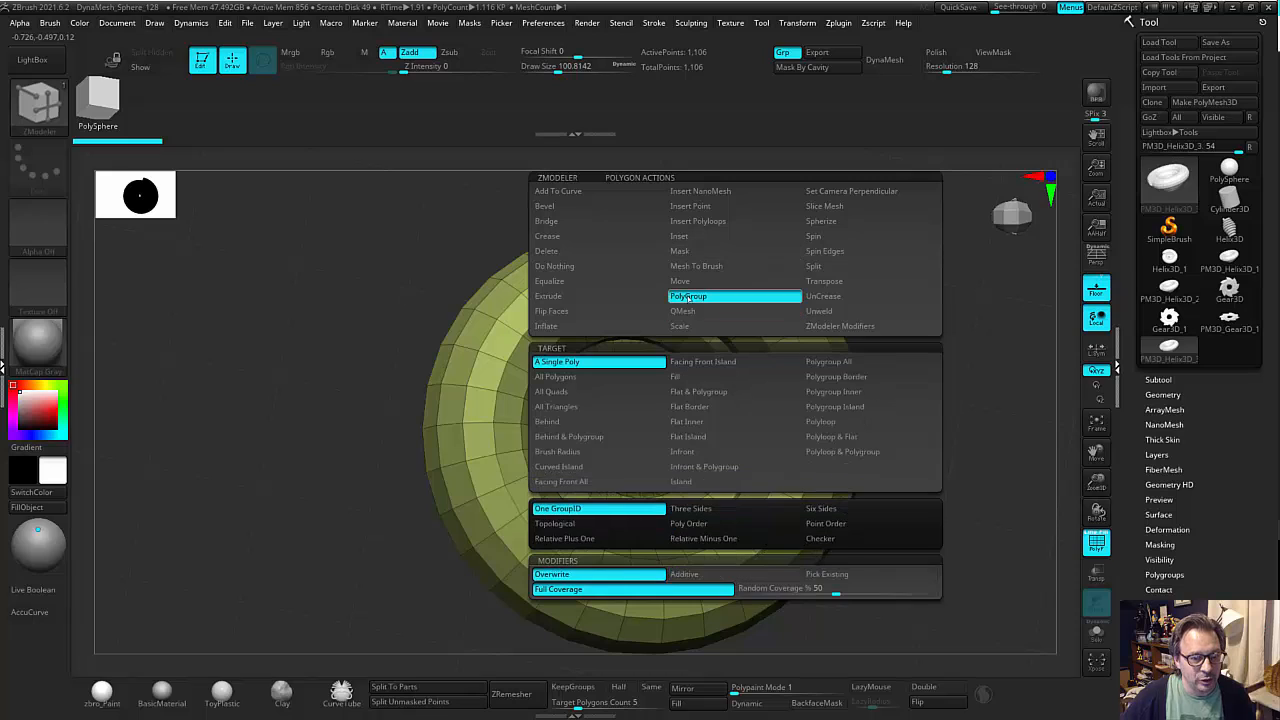
pyautogui.click(825, 421)
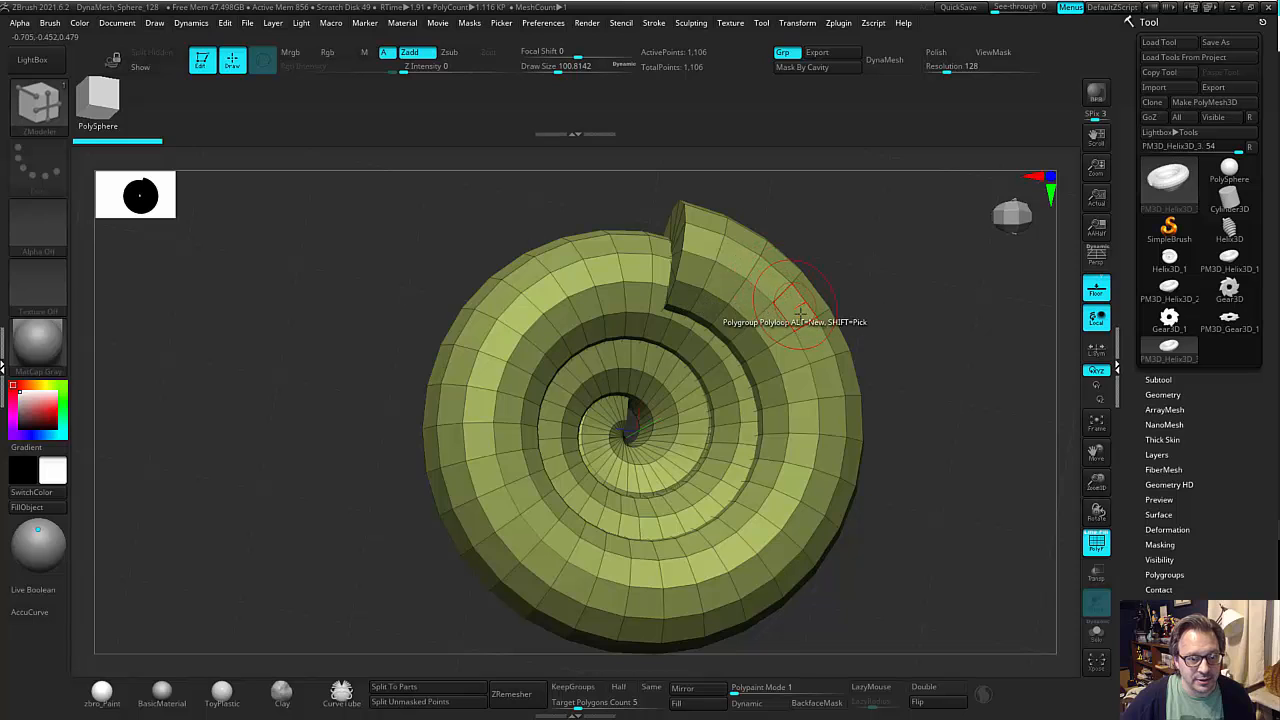
pyautogui.click(771, 285)
pyautogui.moveTo(860, 308)
pyautogui.mouseDown()
pyautogui.moveTo(886, 328)
pyautogui.moveTo(873, 325)
pyautogui.moveTo(883, 314)
pyautogui.mouseUp()
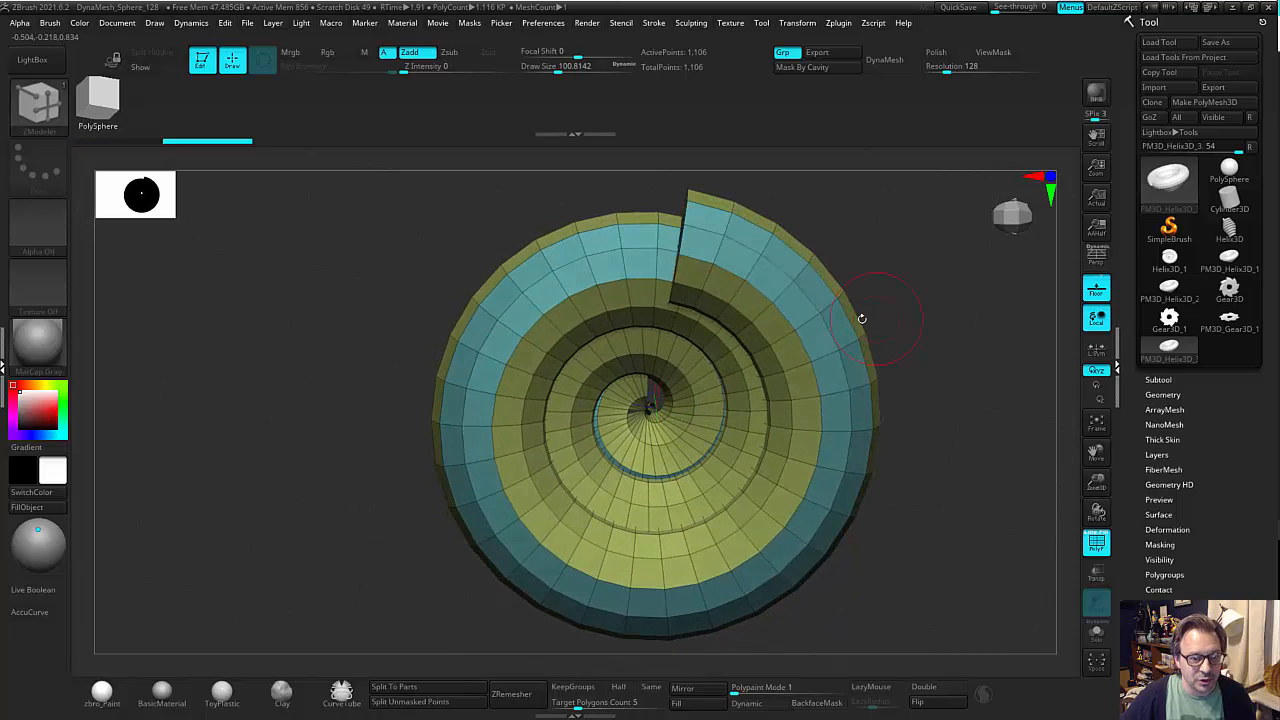
# Isolate the new spiral polygroup by hiding the rest of the coil.
pyautogui.keyDown('ctrl'); pyautogui.keyDown('shift'); pyautogui.click(790, 278); pyautogui.keyUp('shift'); pyautogui.keyUp('ctrl')
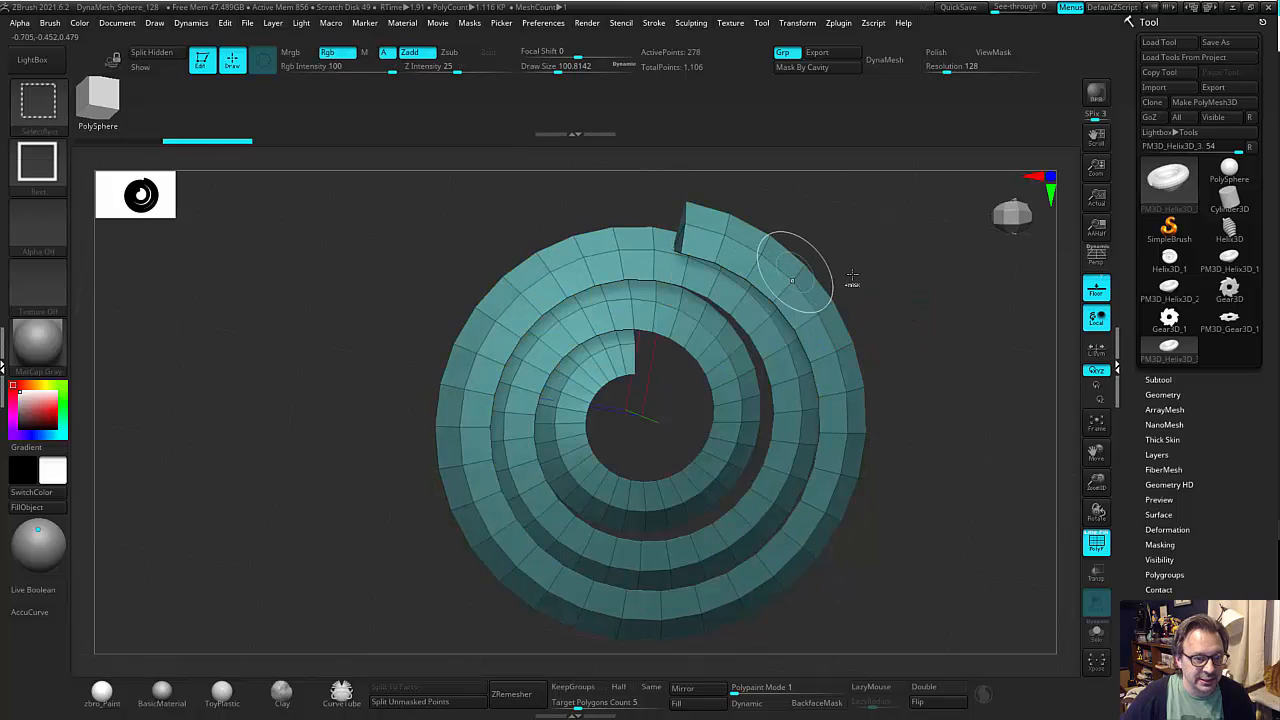
pyautogui.moveTo(794, 277); pyautogui.dragTo(705, 287)
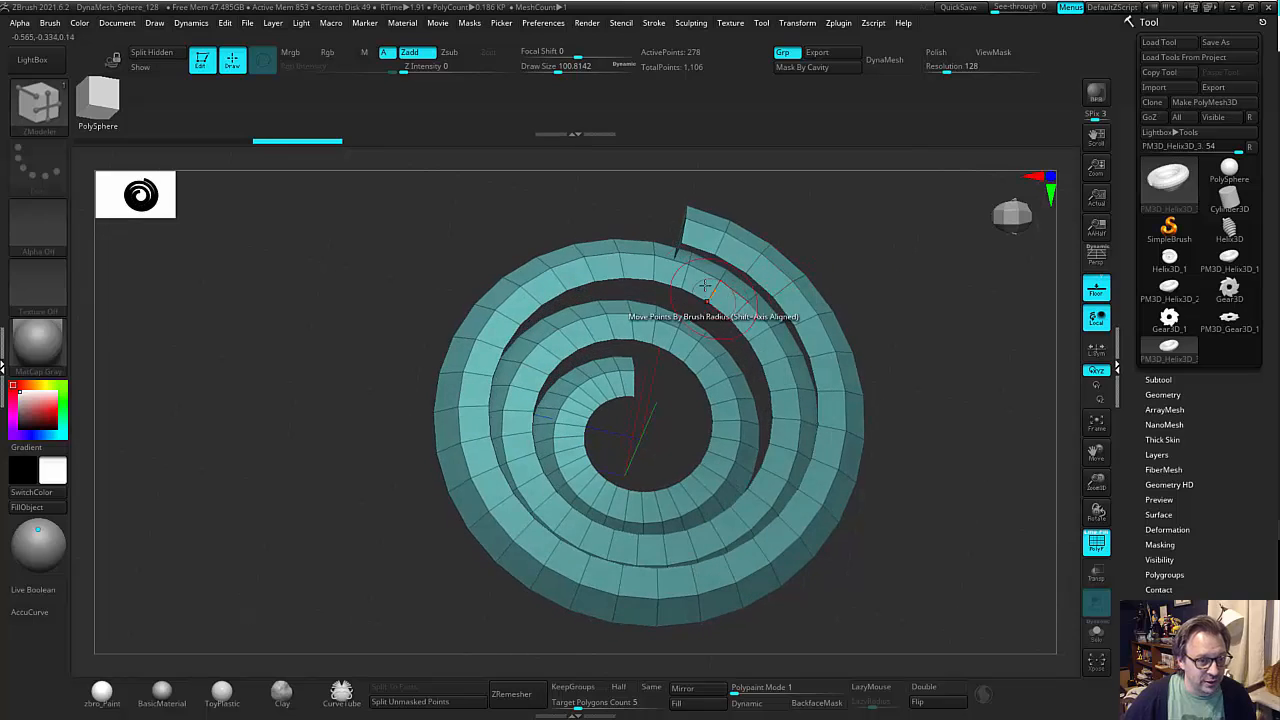
pyautogui.moveTo(859, 237); pyautogui.dragTo(740, 259)
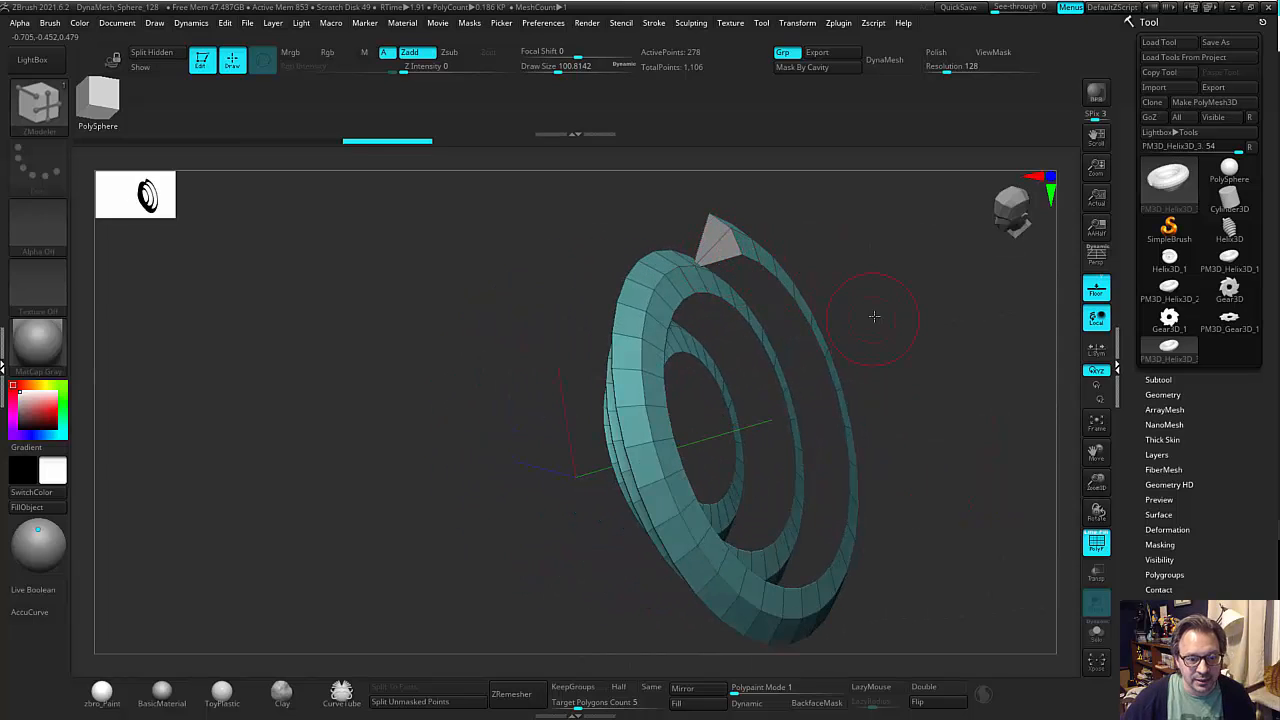
# Set the ZModeler polygon action to Delete and remove the leftover cap polygons at the spiral strip's outer end.
pyautogui.moveTo(874, 316); pyautogui.dragTo(860, 326)
pyautogui.moveTo(730, 422); pyautogui.dragTo(818, 258)
pyautogui.hotkey('ctrl', 'z')
pyautogui.press('space')
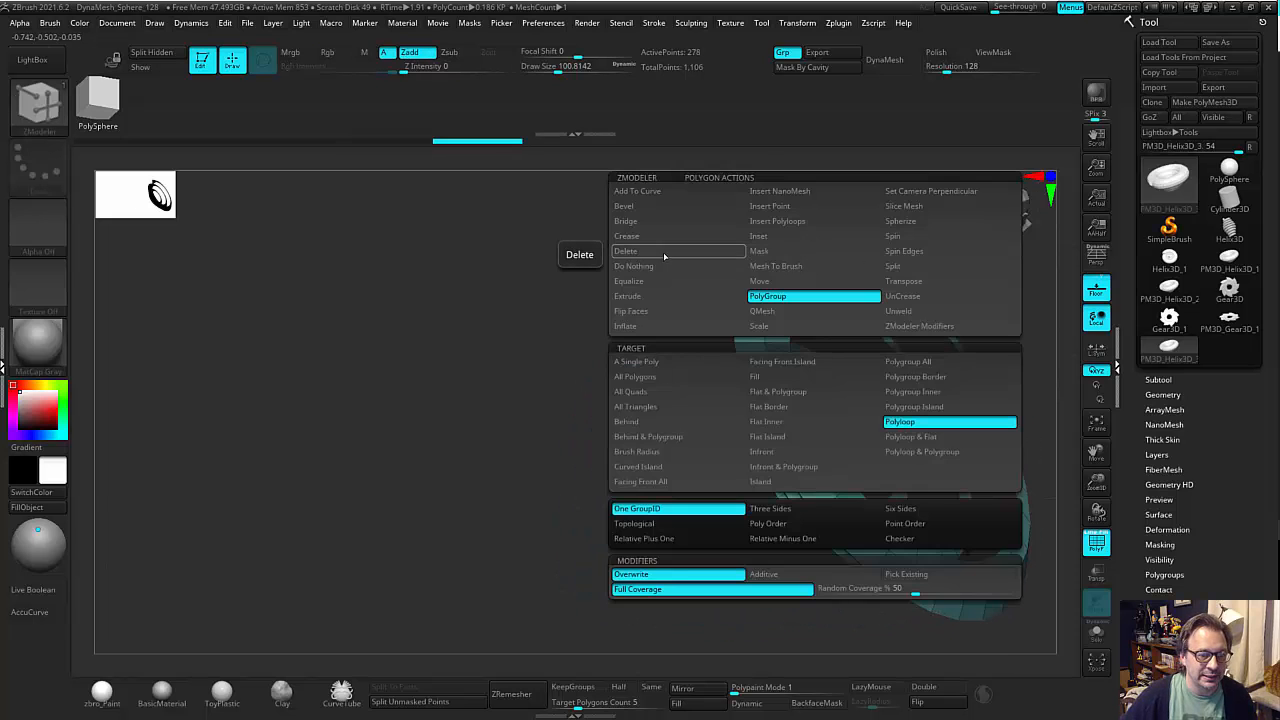
pyautogui.click(653, 254)
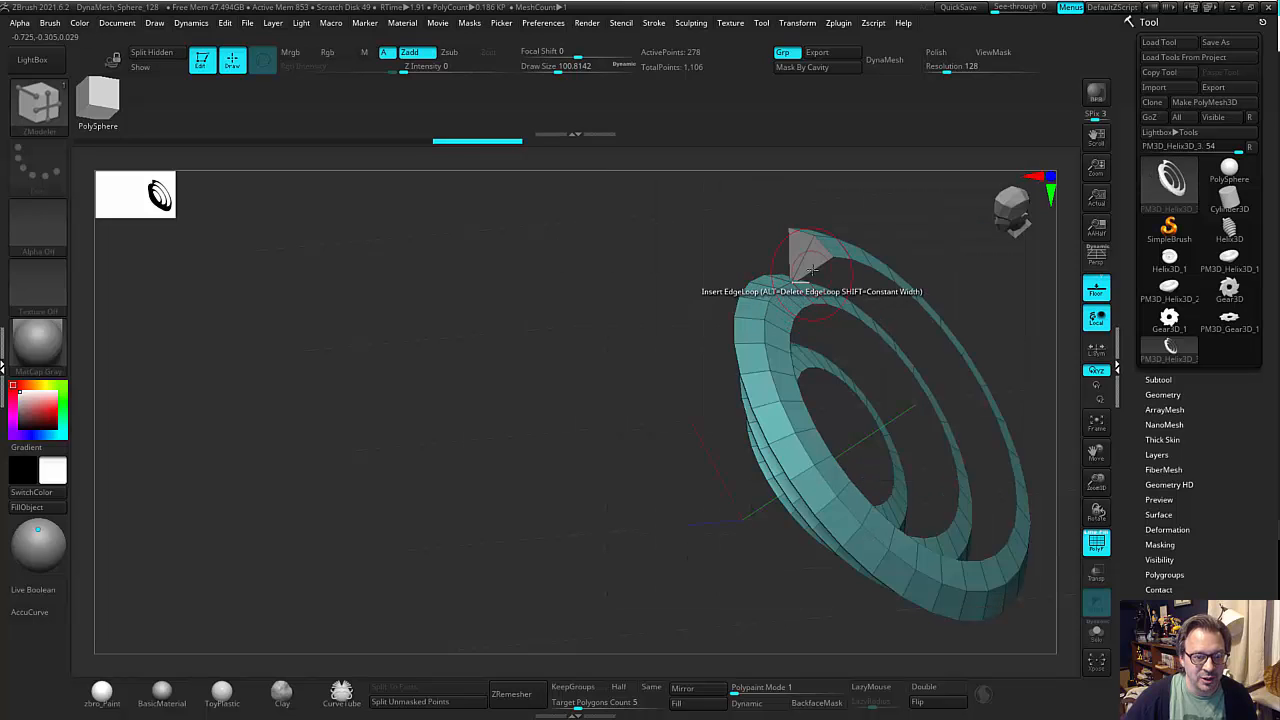
pyautogui.moveTo(781, 265); pyautogui.dragTo(640, 263)
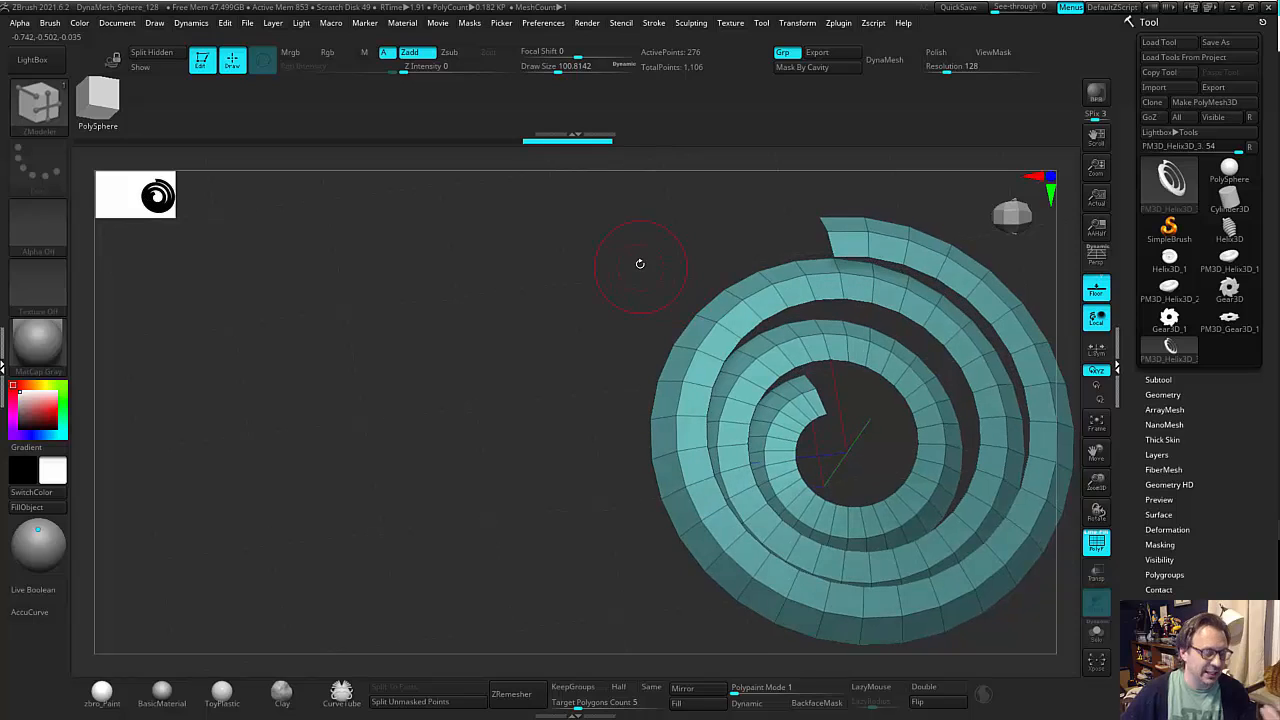
# Grow the visible part of the mesh beyond the spiral strip's edges.
pyautogui.click(1162, 555)
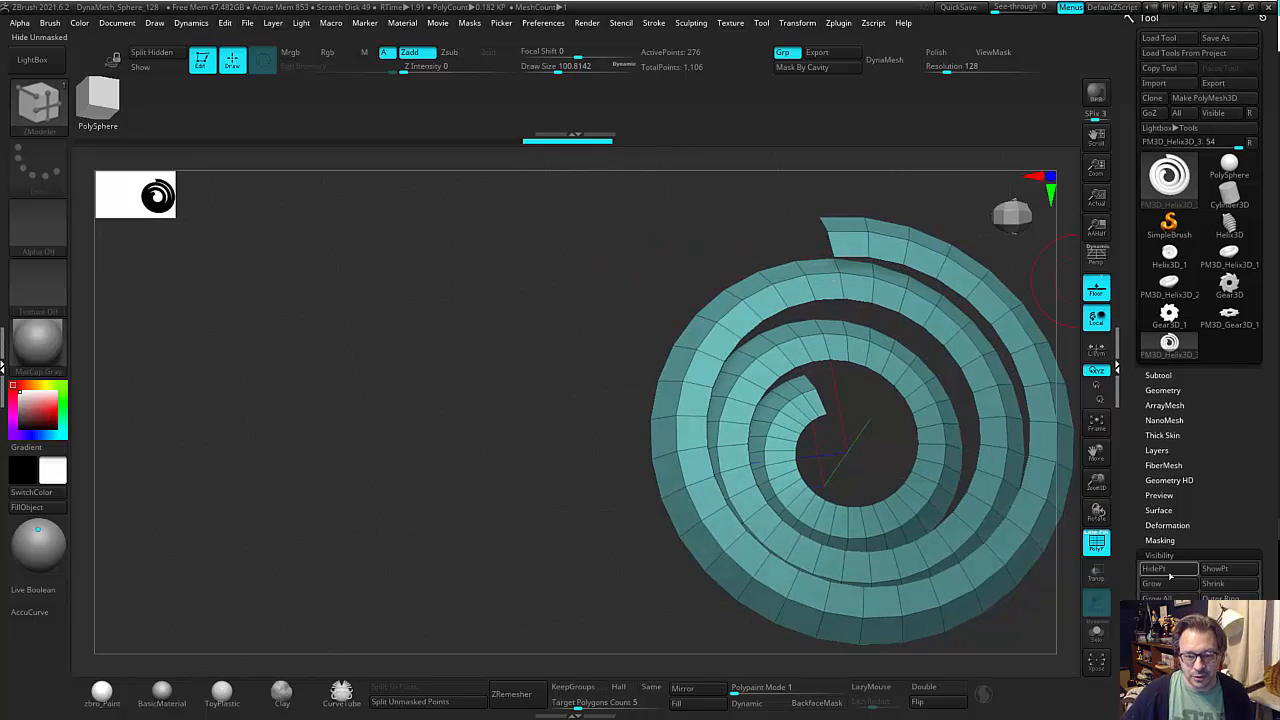
pyautogui.click(1166, 587)
pyautogui.moveTo(603, 440); pyautogui.dragTo(726, 231)
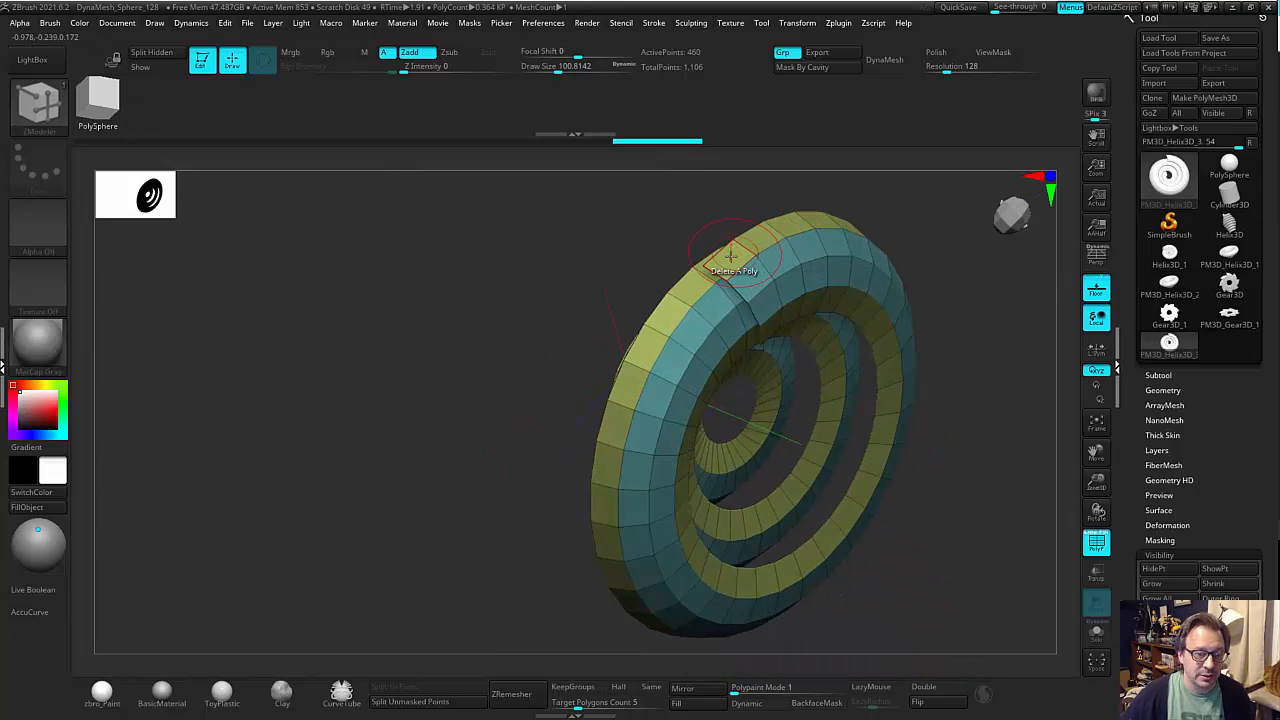
# Merge the visible strips into one polygroup and give the outermost loop its own polygroup with ZModeler's PolyGroup Polyloop action.
pyautogui.press('space')
pyautogui.click(713, 296)
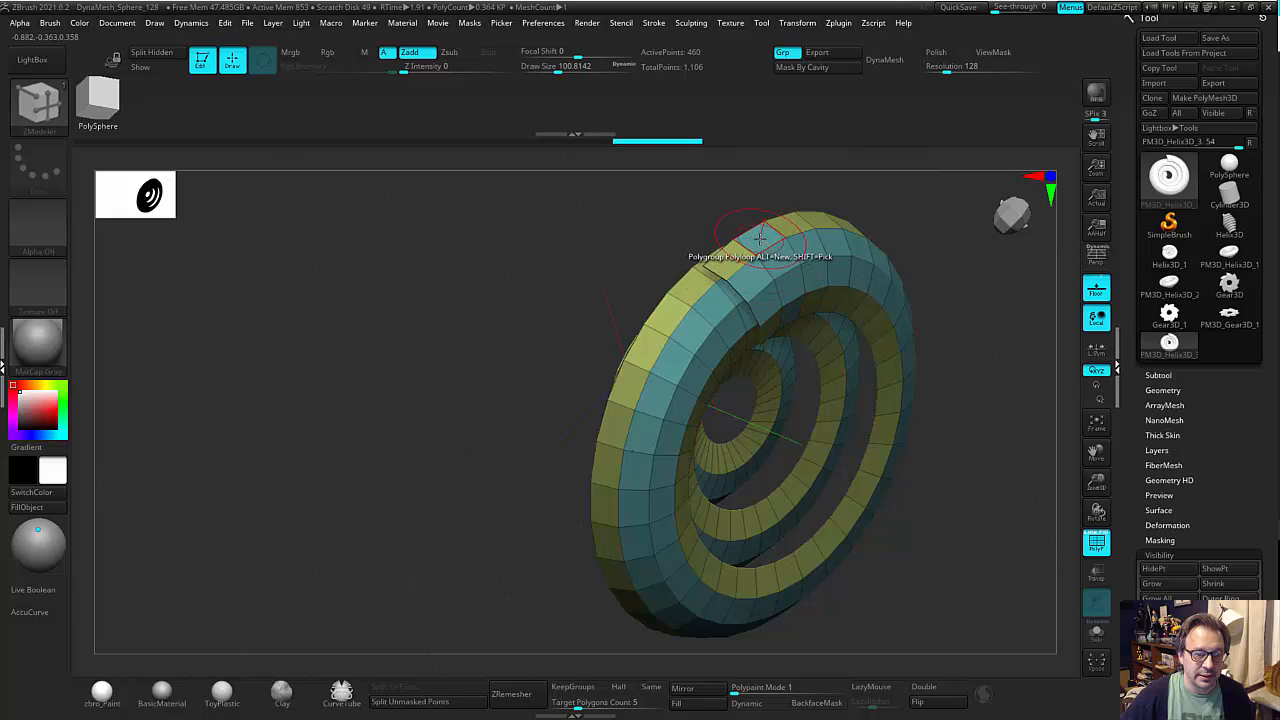
pyautogui.click(760, 236)
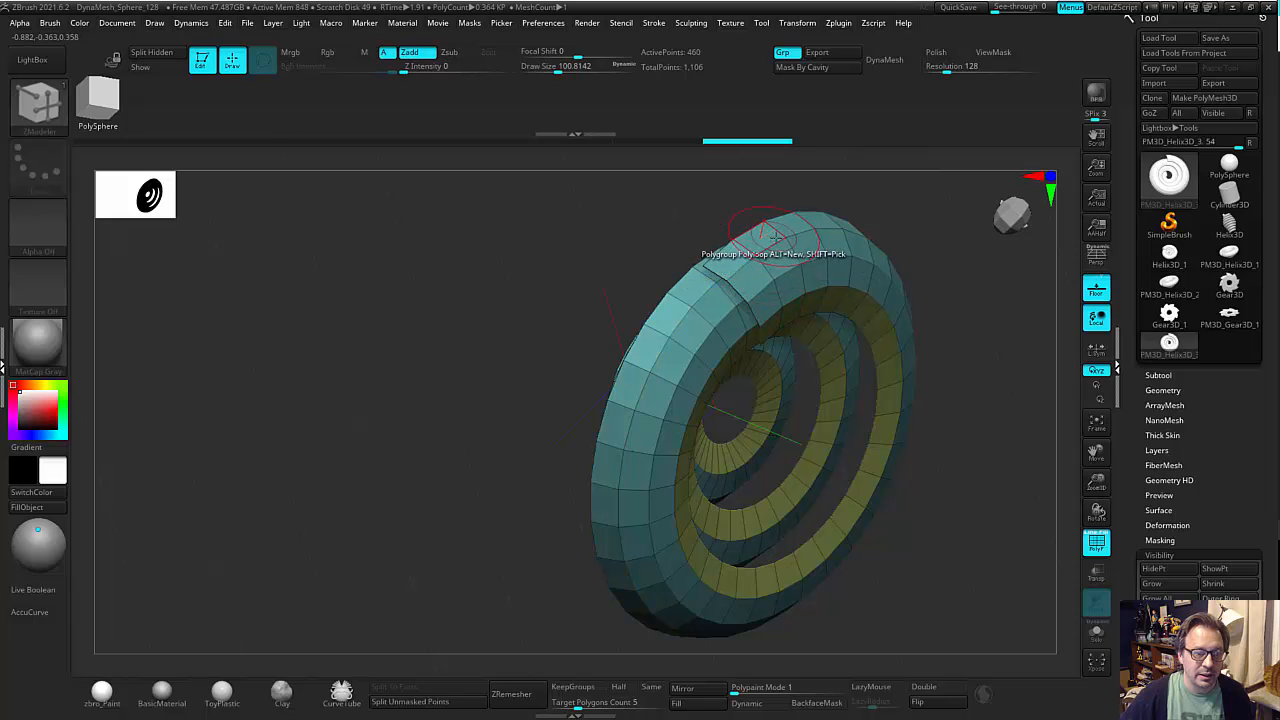
pyautogui.click(773, 238)
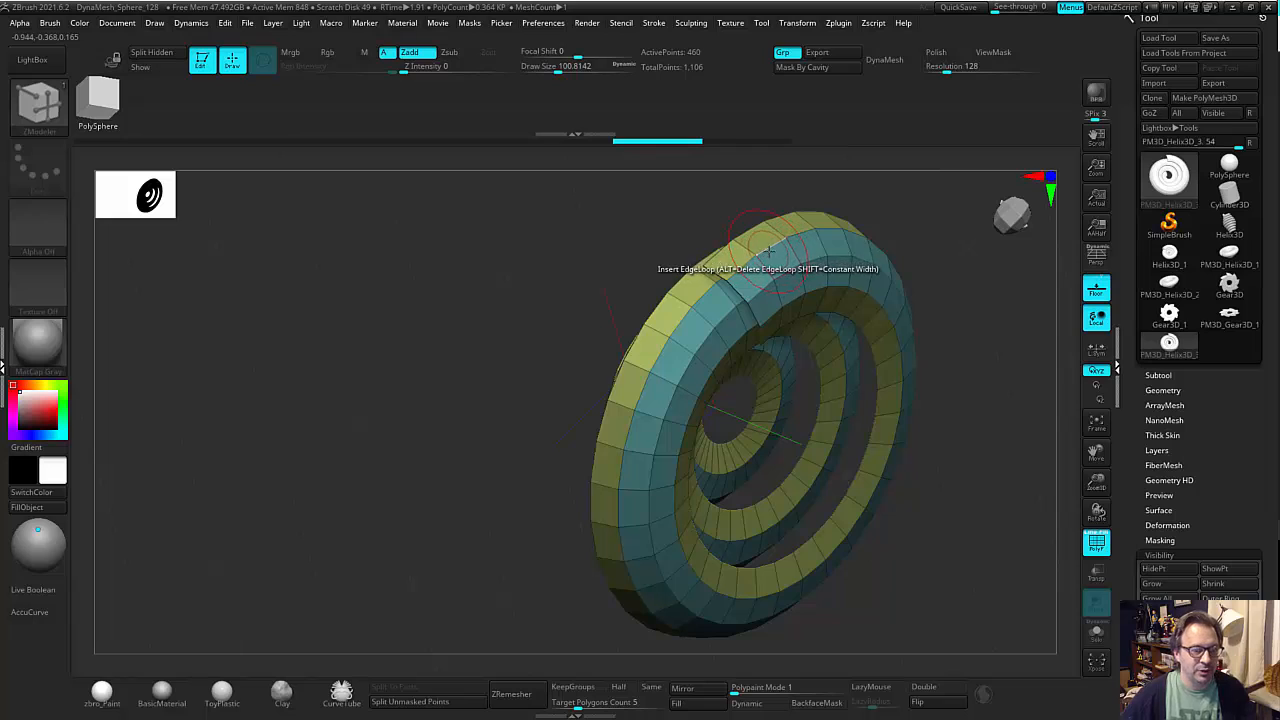
pyautogui.hotkey('ctrl', 'w')
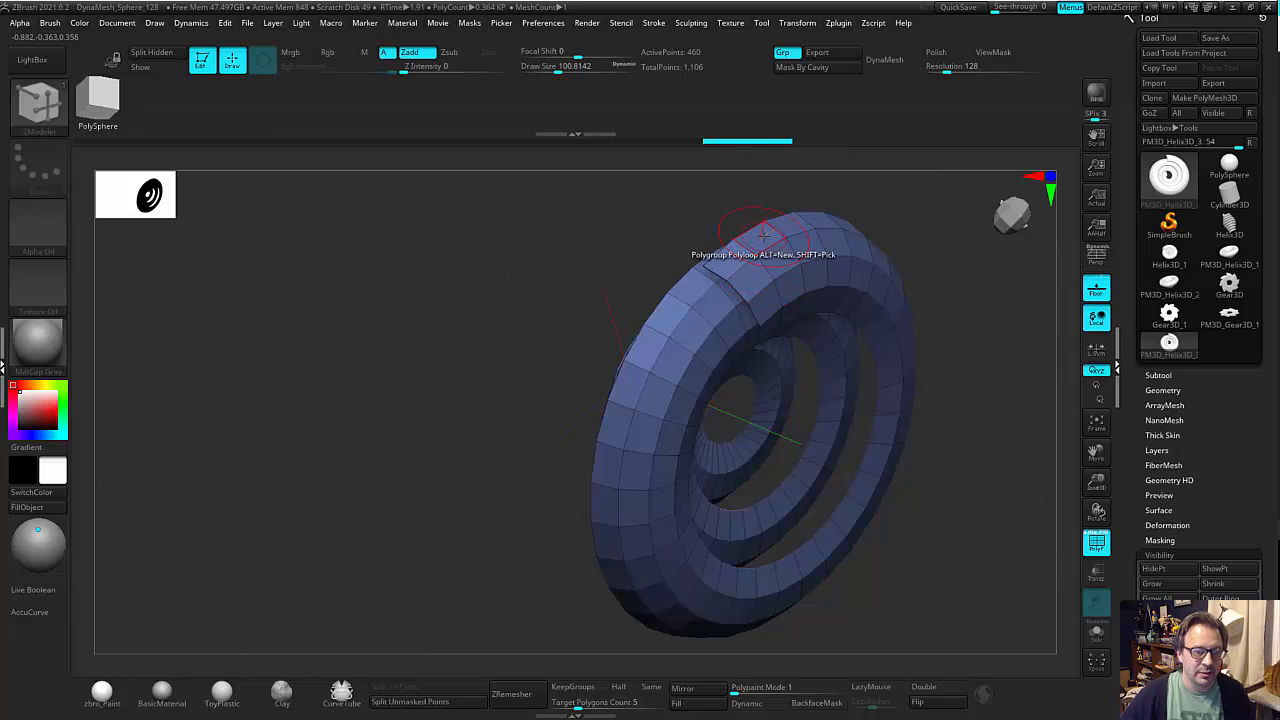
pyautogui.click(763, 234)
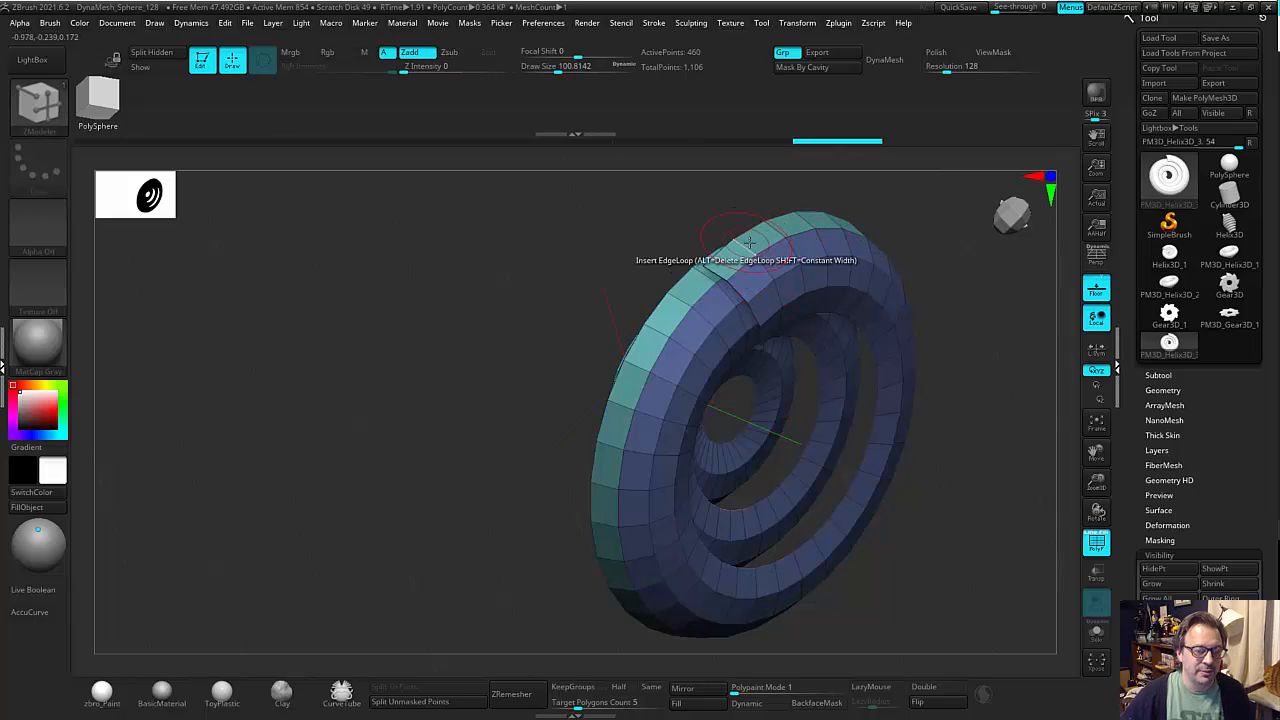
# Hide the outermost loop's polygroup, leaving only the remaining spiral strips on display.
pyautogui.hotkey('ctrl', 'z')
pyautogui.hotkey('ctrl', 'z')
pyautogui.hotkey('ctrl', 'z')
pyautogui.hotkey('ctrl', 'z')
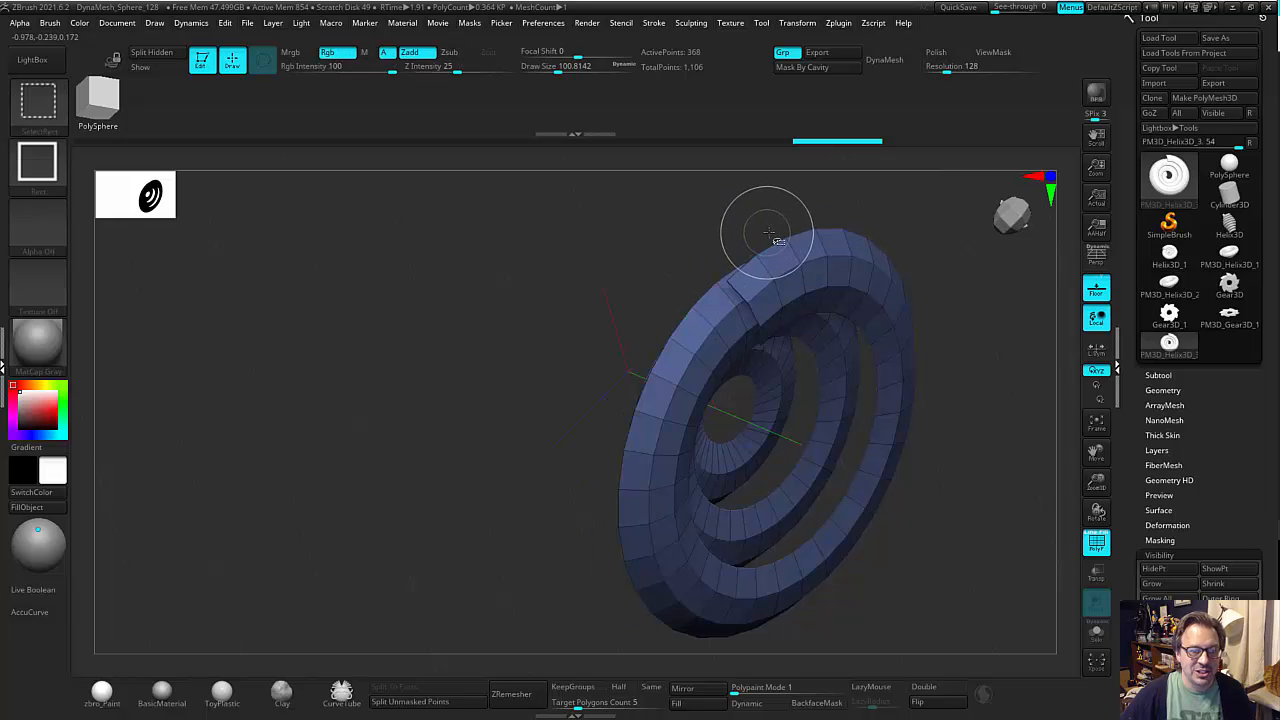
pyautogui.moveTo(702, 205); pyautogui.dragTo(524, 297)
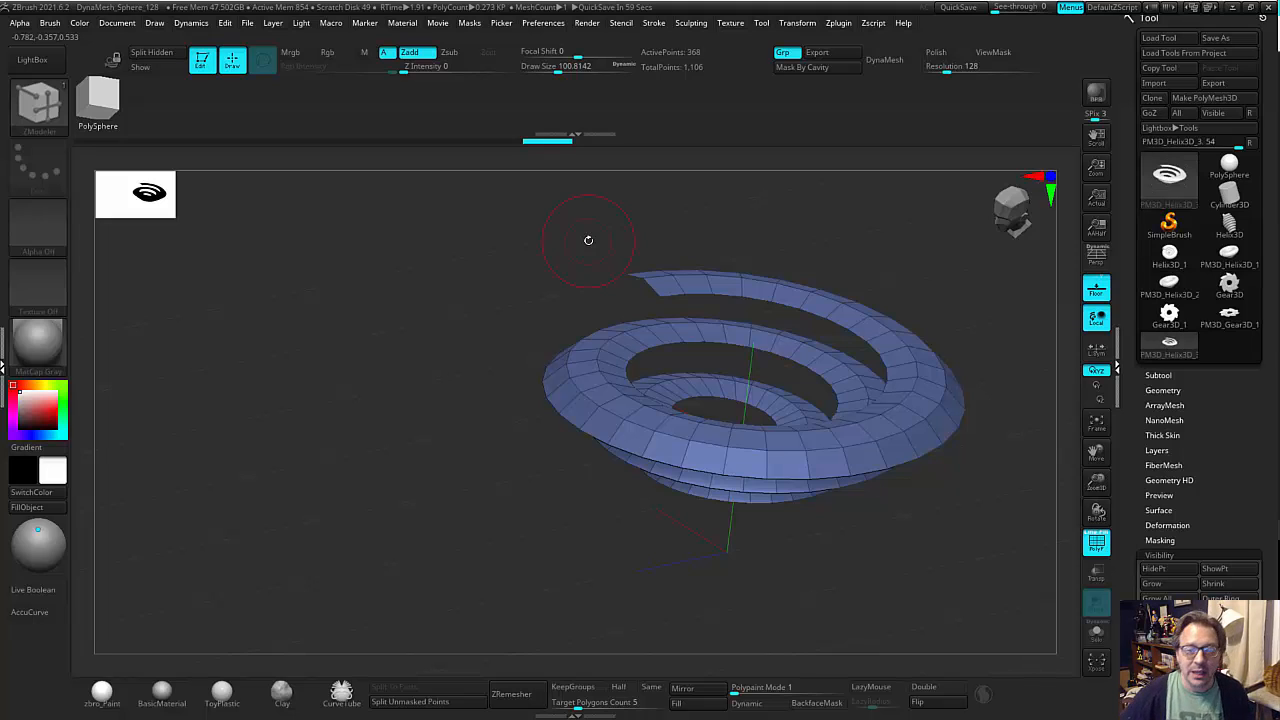
# Delete the hidden geometry so only the visible spiral strips remain, and switch to the Move brush.
pyautogui.click(1168, 389)
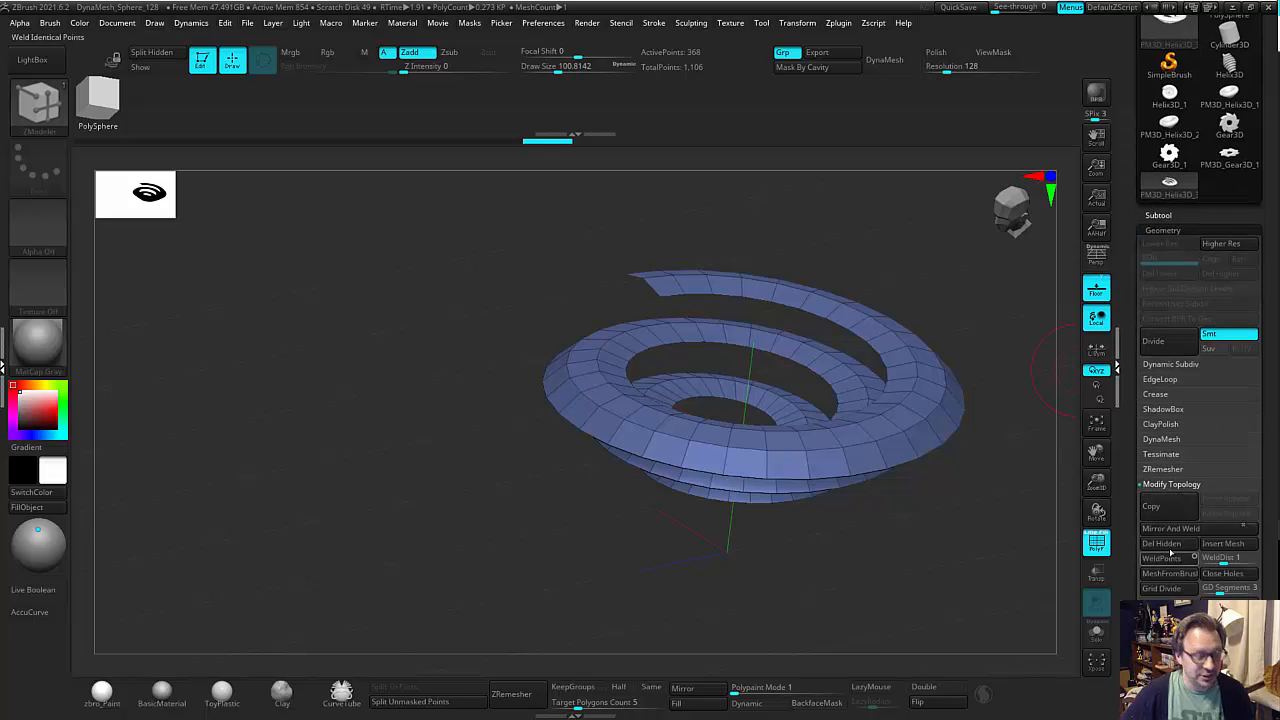
pyautogui.click(1166, 544)
pyautogui.press('b')
pyautogui.press('m')
pyautogui.press('v')
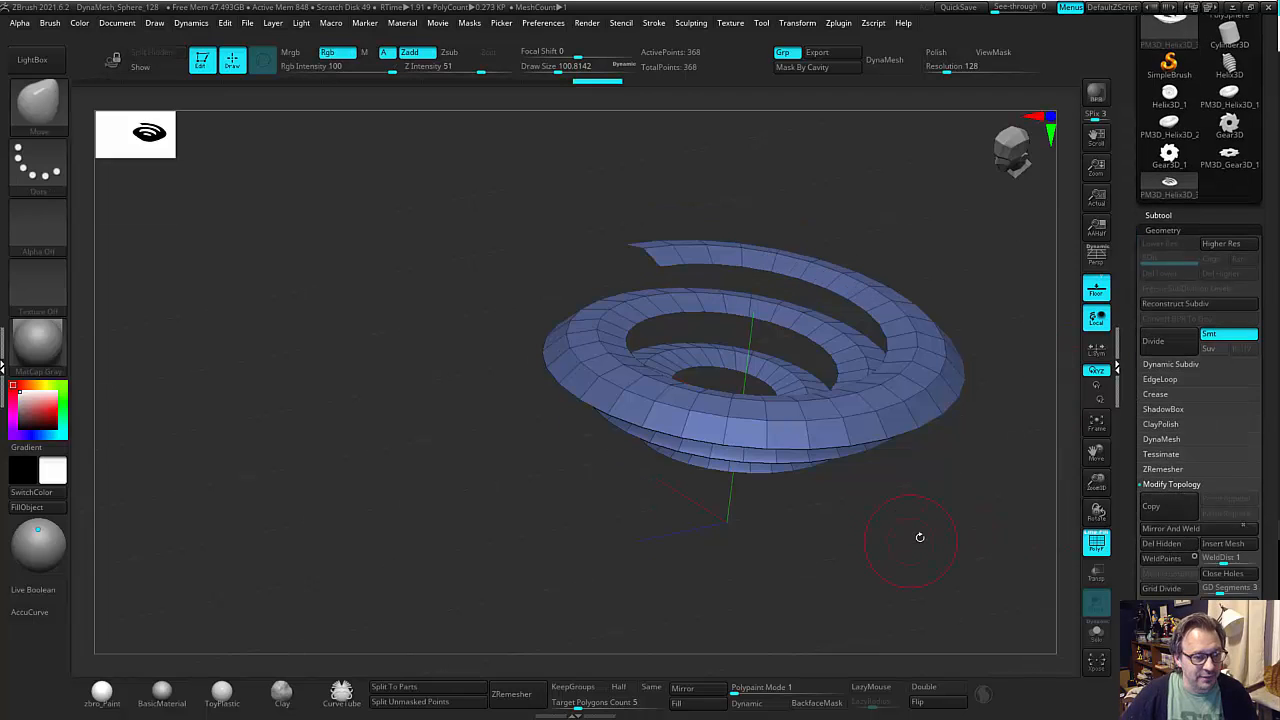
pyautogui.moveTo(902, 512)
pyautogui.keyDown('alt'); pyautogui.mouseDown()
pyautogui.moveTo(778, 526)
pyautogui.moveTo(829, 546)
pyautogui.moveTo(917, 525)
pyautogui.moveTo(883, 482)
pyautogui.moveTo(845, 558)
pyautogui.moveTo(880, 531)
pyautogui.moveTo(888, 561)
pyautogui.moveTo(931, 506)
pyautogui.moveTo(920, 457)
pyautogui.moveTo(951, 474)
pyautogui.moveTo(945, 357)
pyautogui.moveTo(973, 430)
pyautogui.mouseUp(); pyautogui.keyUp('alt')
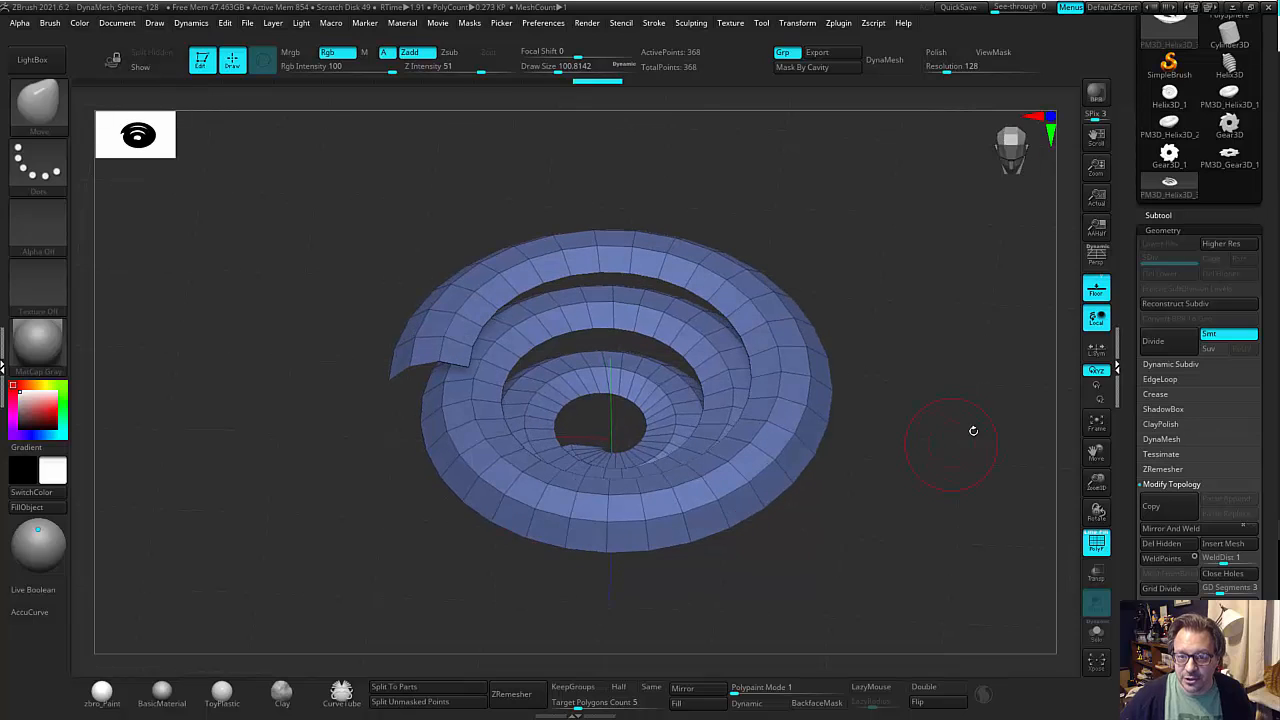
# Open the NanoMesh settings and activate the ZModeler brush that carries the multiple insert meshes.
pyautogui.click(1157, 230)
pyautogui.click(1164, 260)
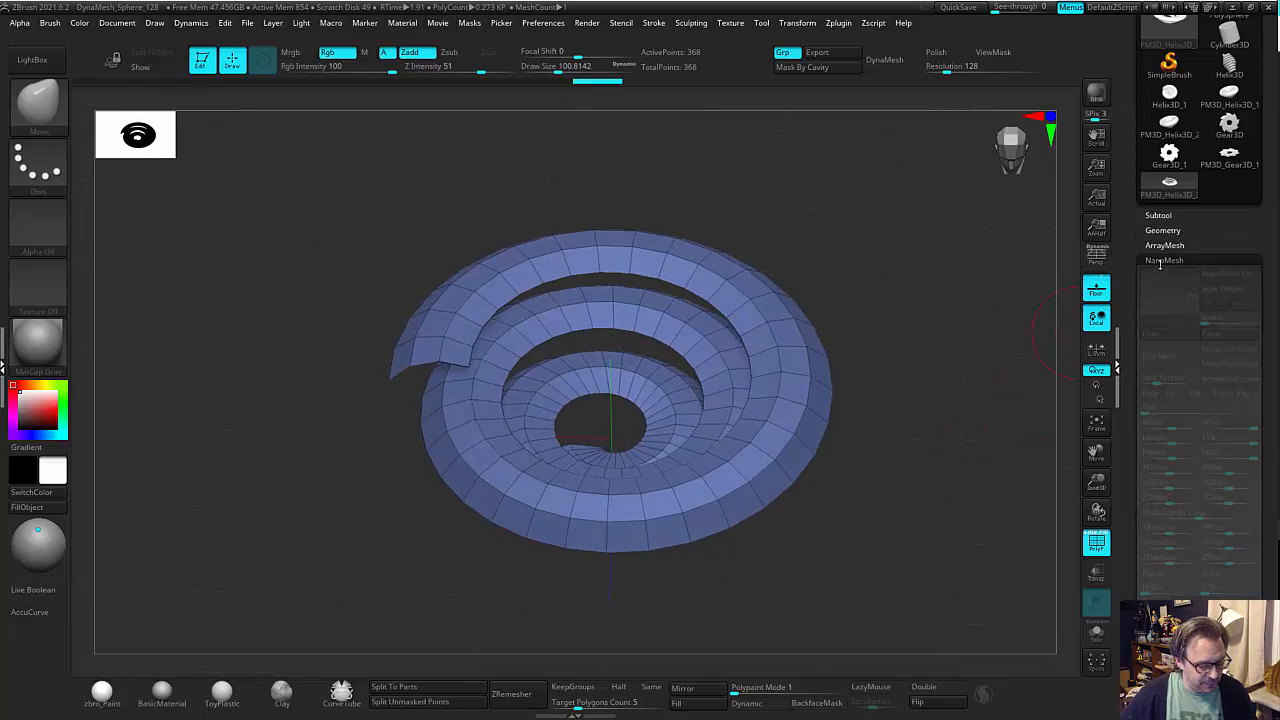
pyautogui.press('b')
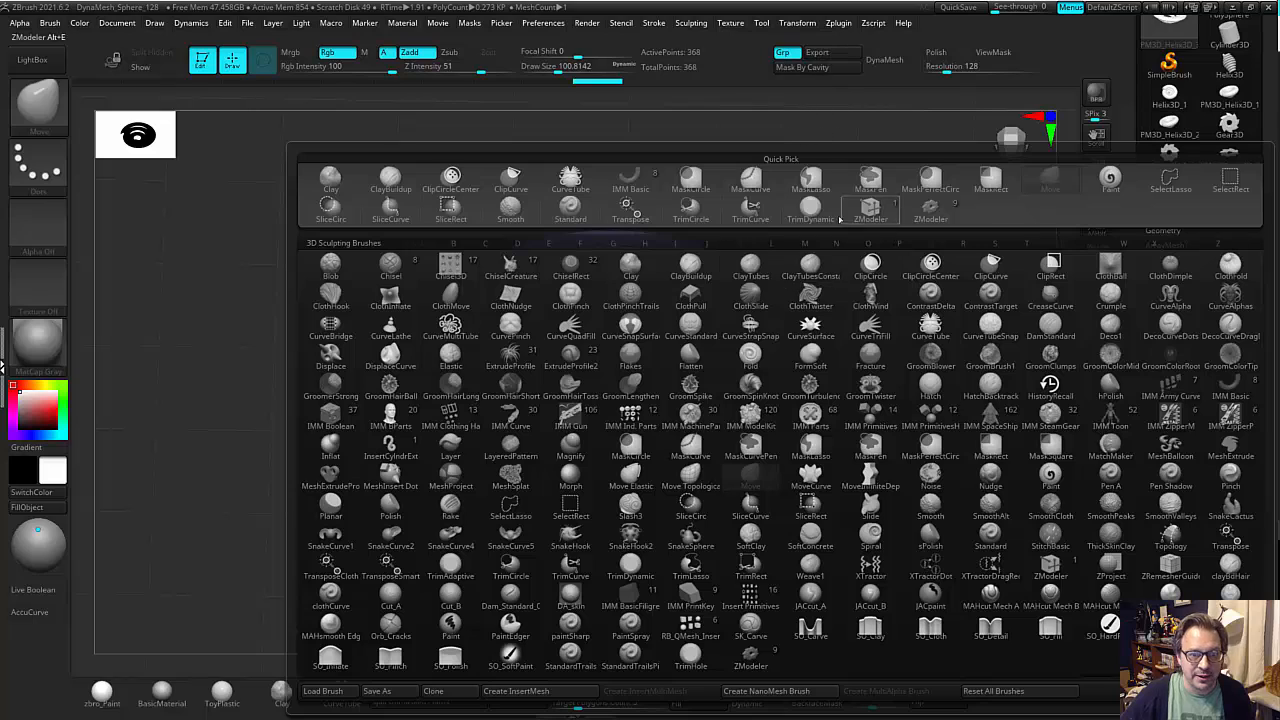
pyautogui.click(930, 208)
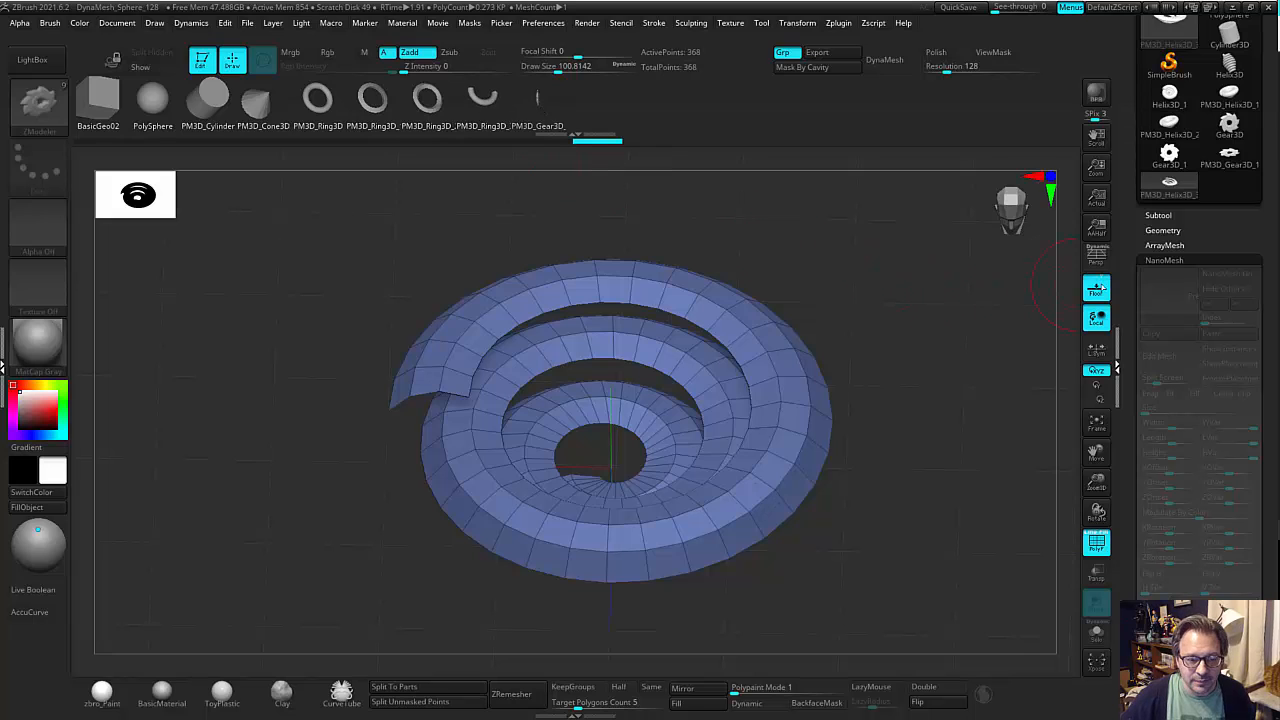
# Set ZModeler's polygon action to Insert NanoMesh with the Polygroup All target and insert gears across the spiral at size 0.7834.
pyautogui.moveTo(850, 382); pyautogui.dragTo(785, 367)
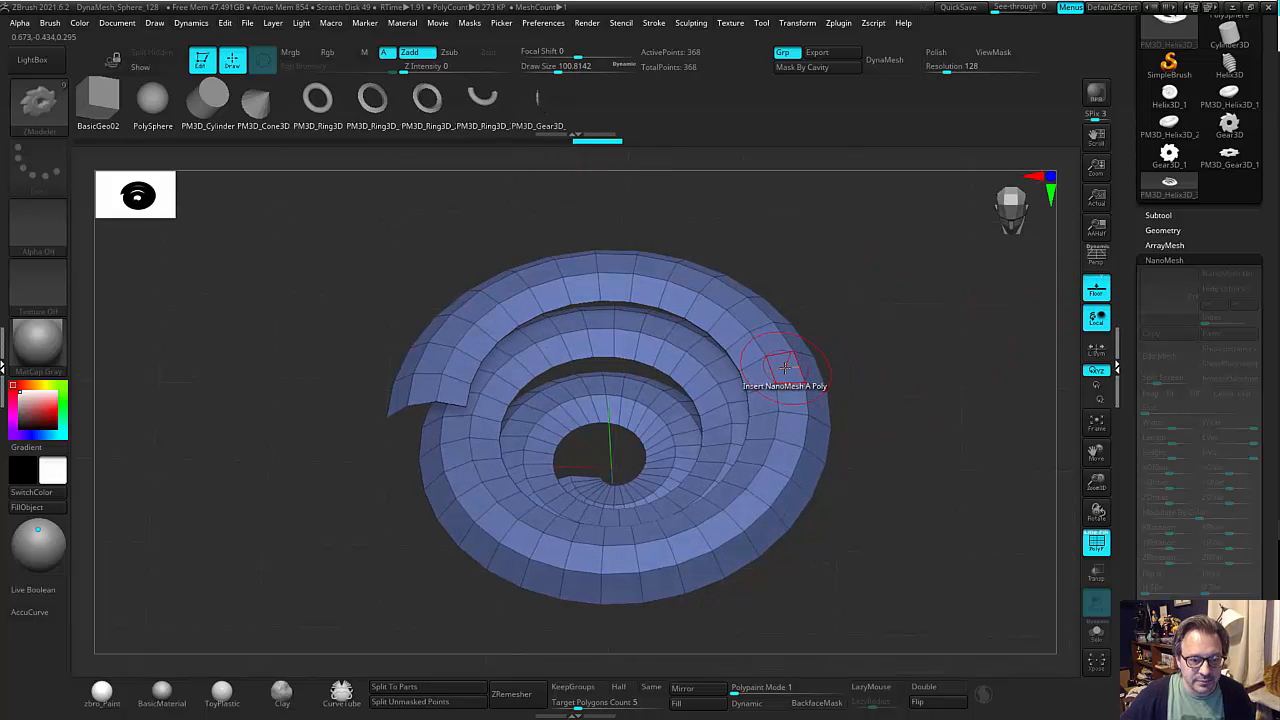
pyautogui.press('space')
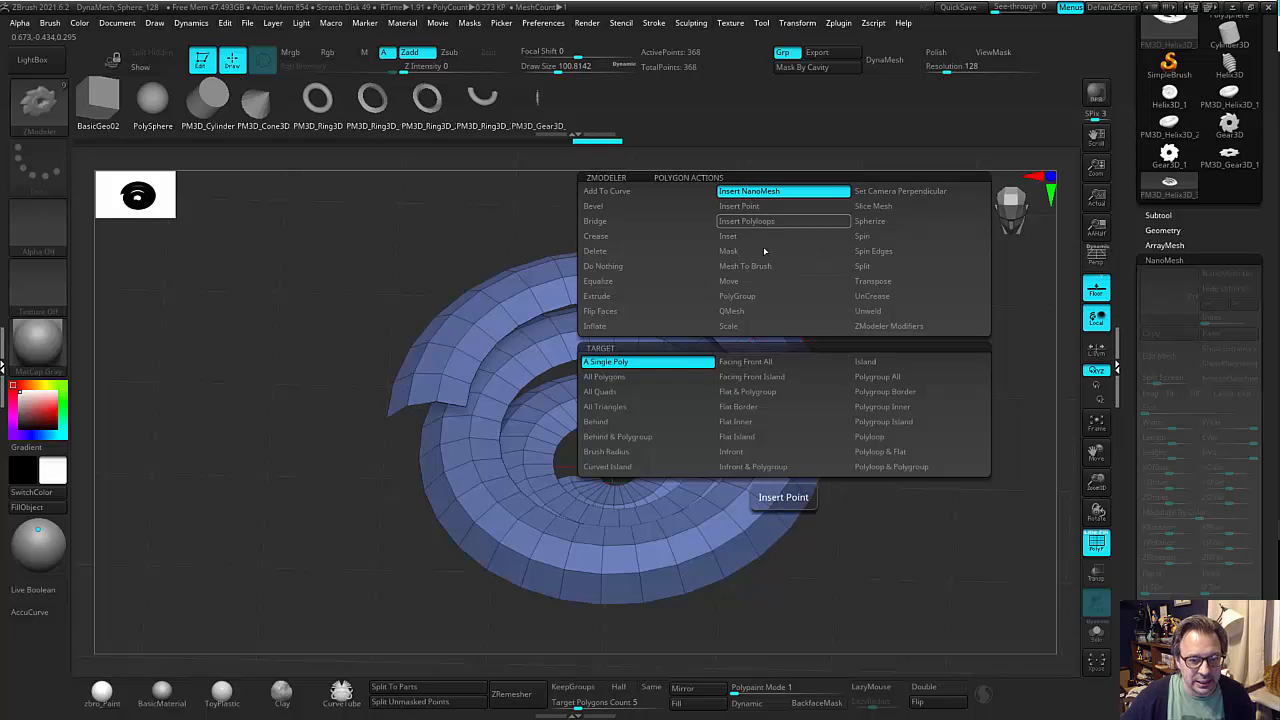
pyautogui.click(899, 377)
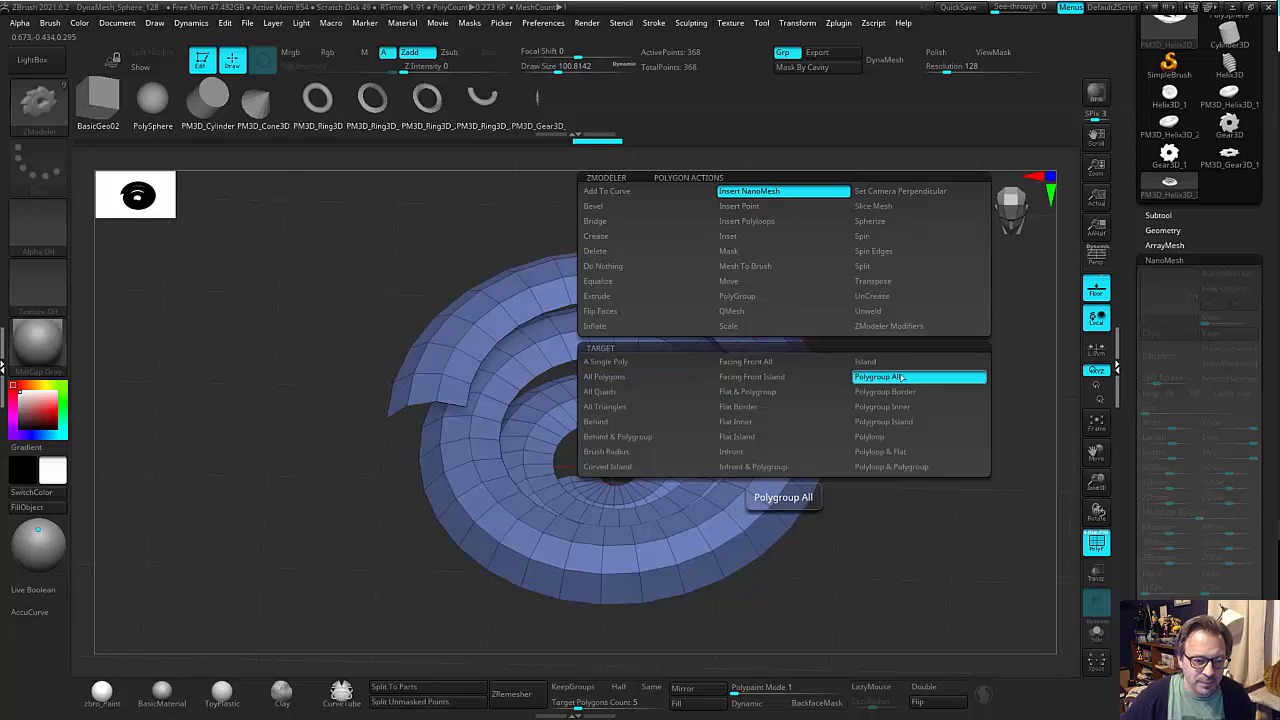
pyautogui.click(775, 360)
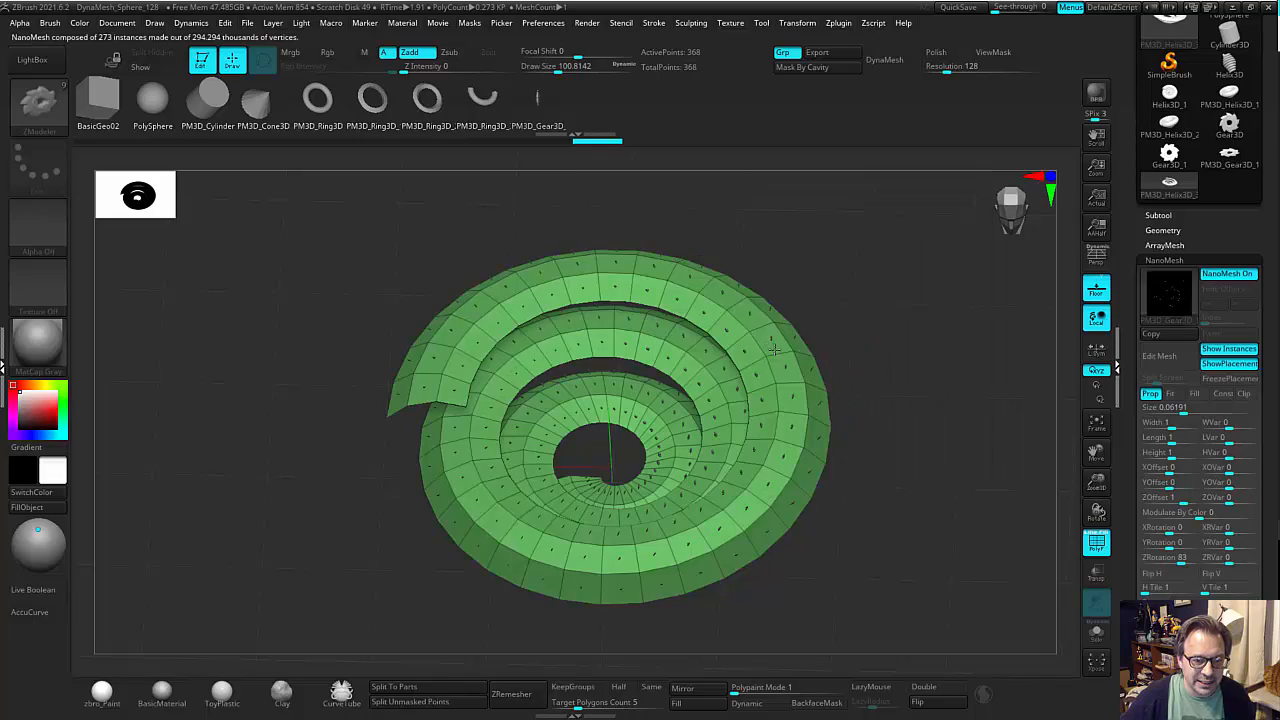
pyautogui.moveTo(786, 363); pyautogui.dragTo(842, 406)
pyautogui.moveTo(920, 397); pyautogui.dragTo(1040, 450)
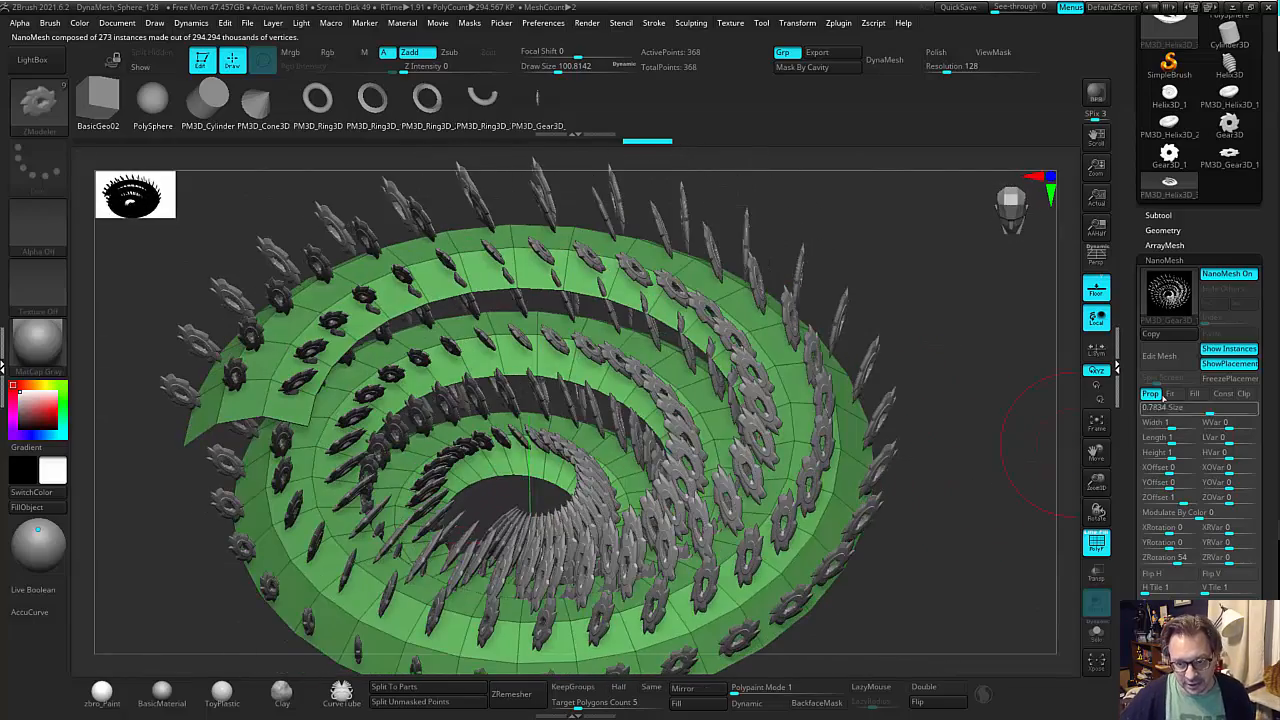
# Try turning the NanoMesh gears with an X rotation of 27 and a Y rotation of -77.
pyautogui.scroll(-3, 1176, 348)
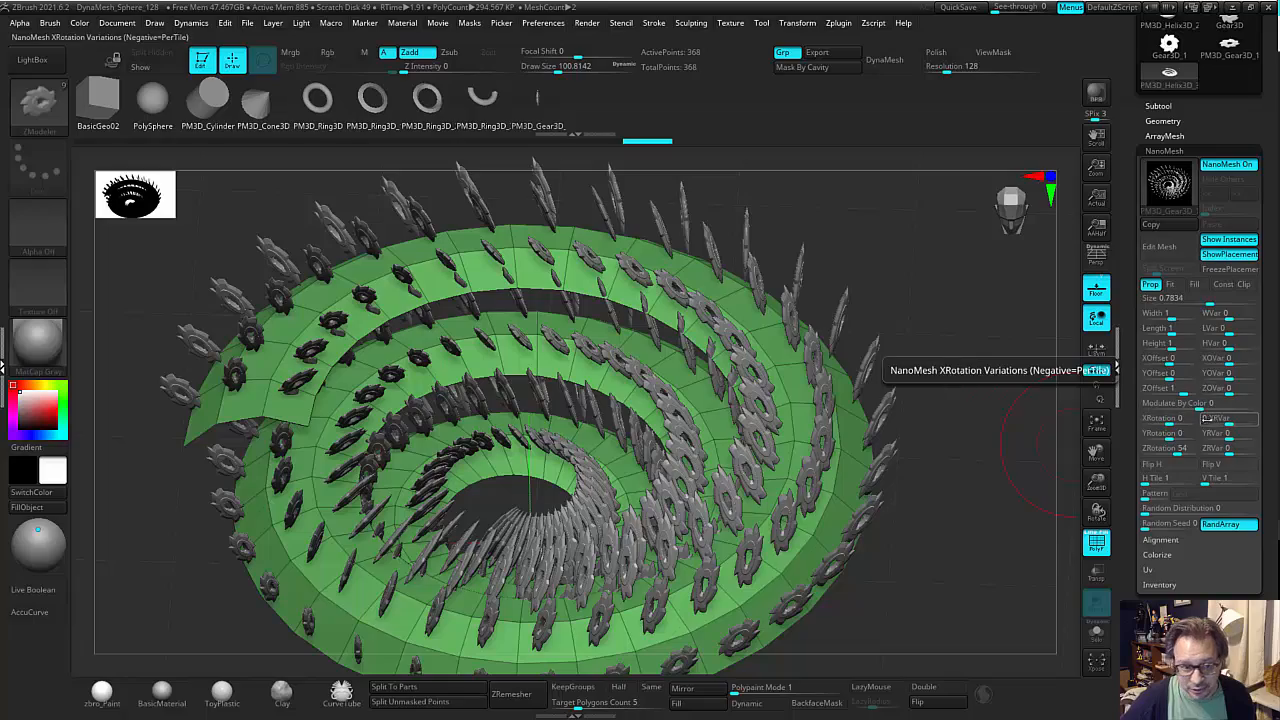
pyautogui.moveTo(1165, 420); pyautogui.dragTo(1104, 443)
pyautogui.moveTo(1027, 448); pyautogui.dragTo(1058, 422)
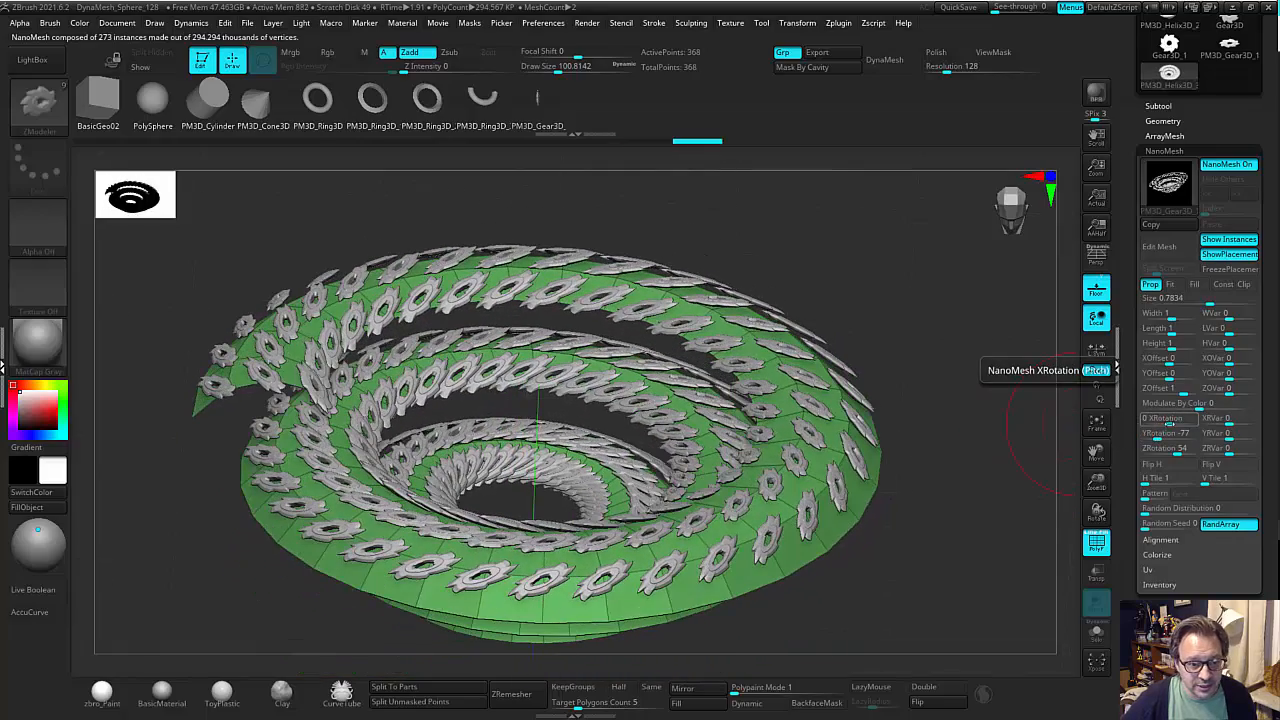
pyautogui.moveTo(1165, 419); pyautogui.dragTo(1187, 422)
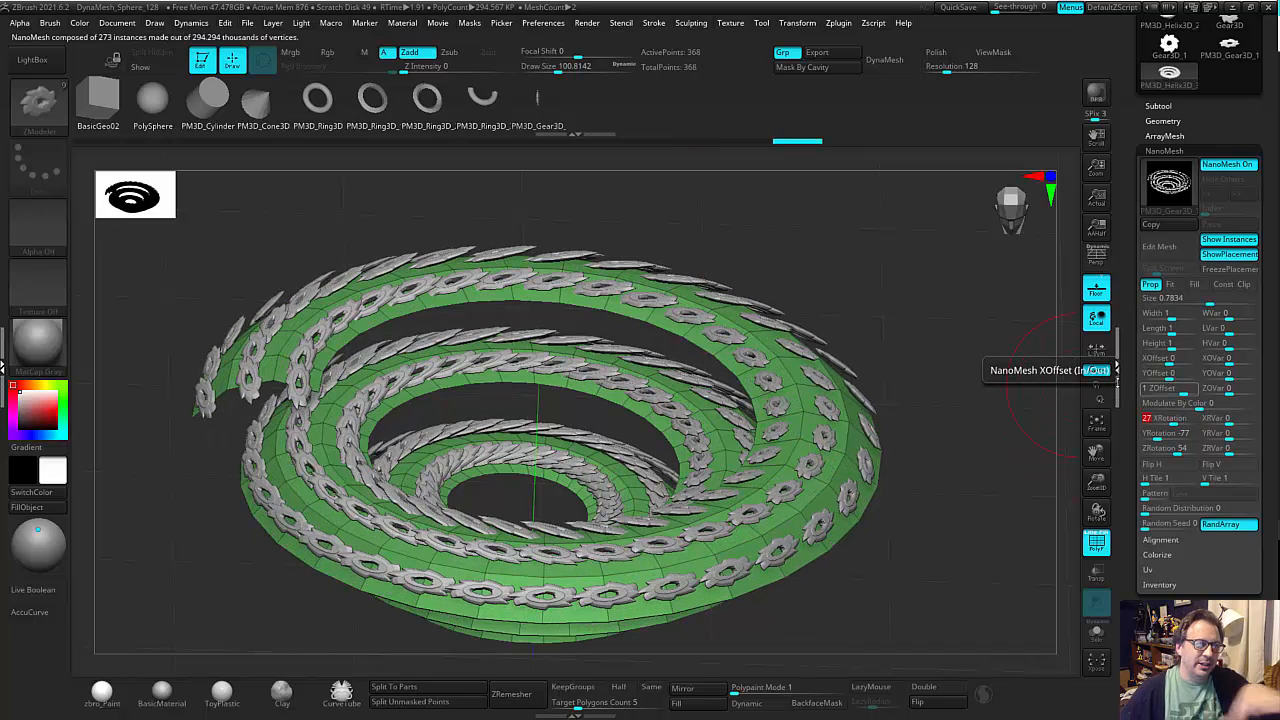
pyautogui.moveTo(979, 334); pyautogui.dragTo(1003, 378)
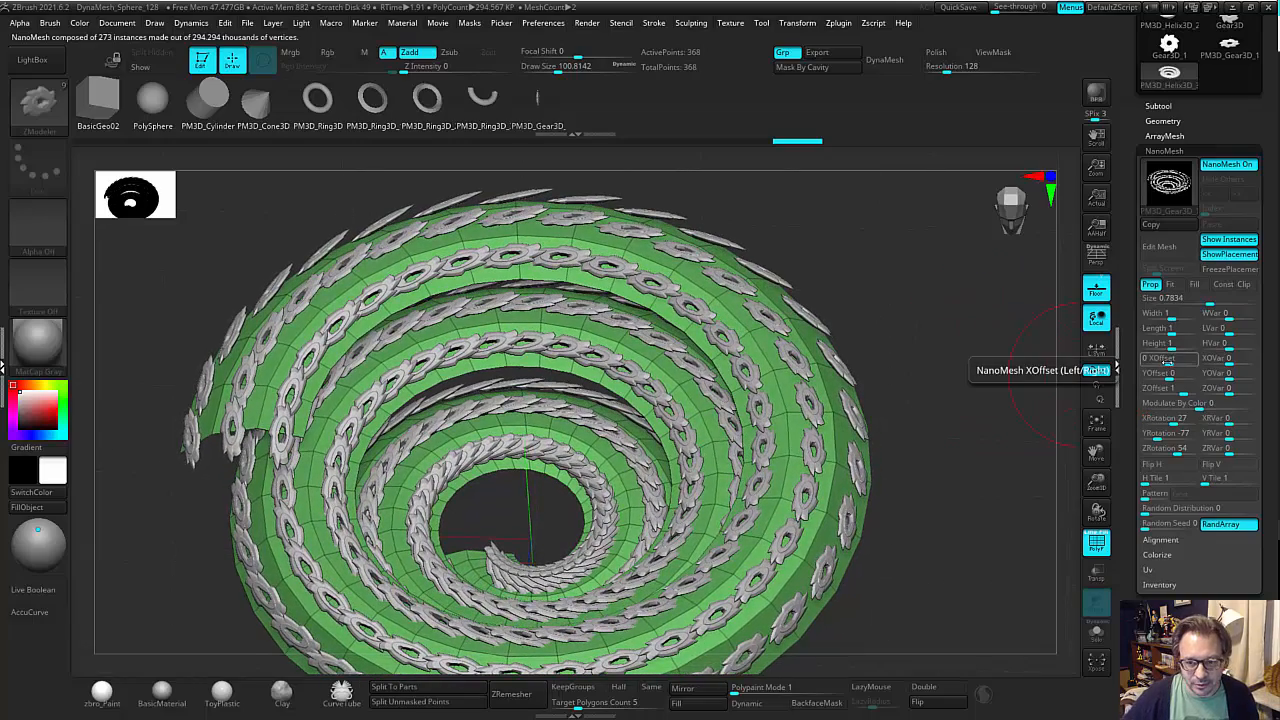
# Set the NanoMesh rotations to X -77, Y 0 and Z -180, and enlarge the gears to size 1.43446.
pyautogui.moveTo(1172, 423)
pyautogui.mouseDown()
pyautogui.moveTo(1180, 432)
pyautogui.moveTo(1153, 453)
pyautogui.moveTo(1163, 419)
pyautogui.moveTo(1149, 422)
pyautogui.moveTo(1170, 437)
pyautogui.moveTo(1165, 450)
pyautogui.moveTo(1140, 451)
pyautogui.moveTo(1124, 421)
pyautogui.moveTo(1157, 424)
pyautogui.mouseUp()
pyautogui.moveTo(1024, 352); pyautogui.dragTo(1057, 367)
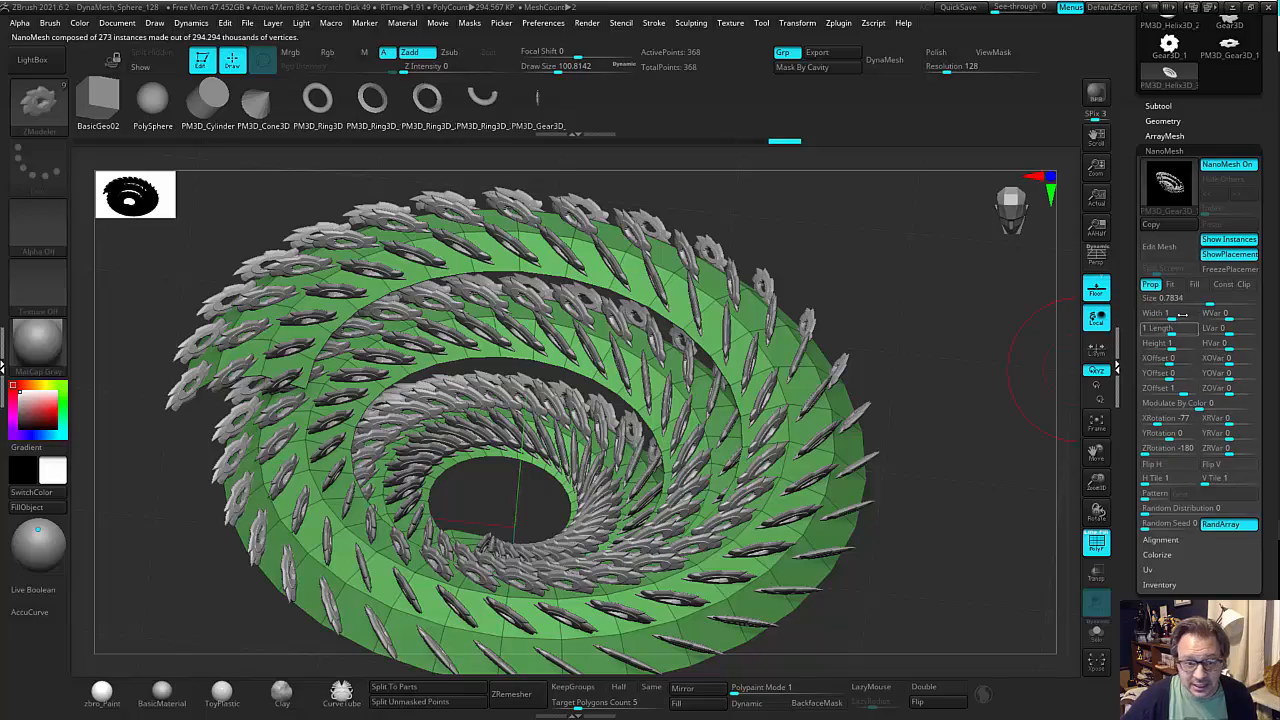
pyautogui.moveTo(1196, 302); pyautogui.dragTo(1223, 302)
pyautogui.moveTo(1057, 394); pyautogui.dragTo(980, 455)
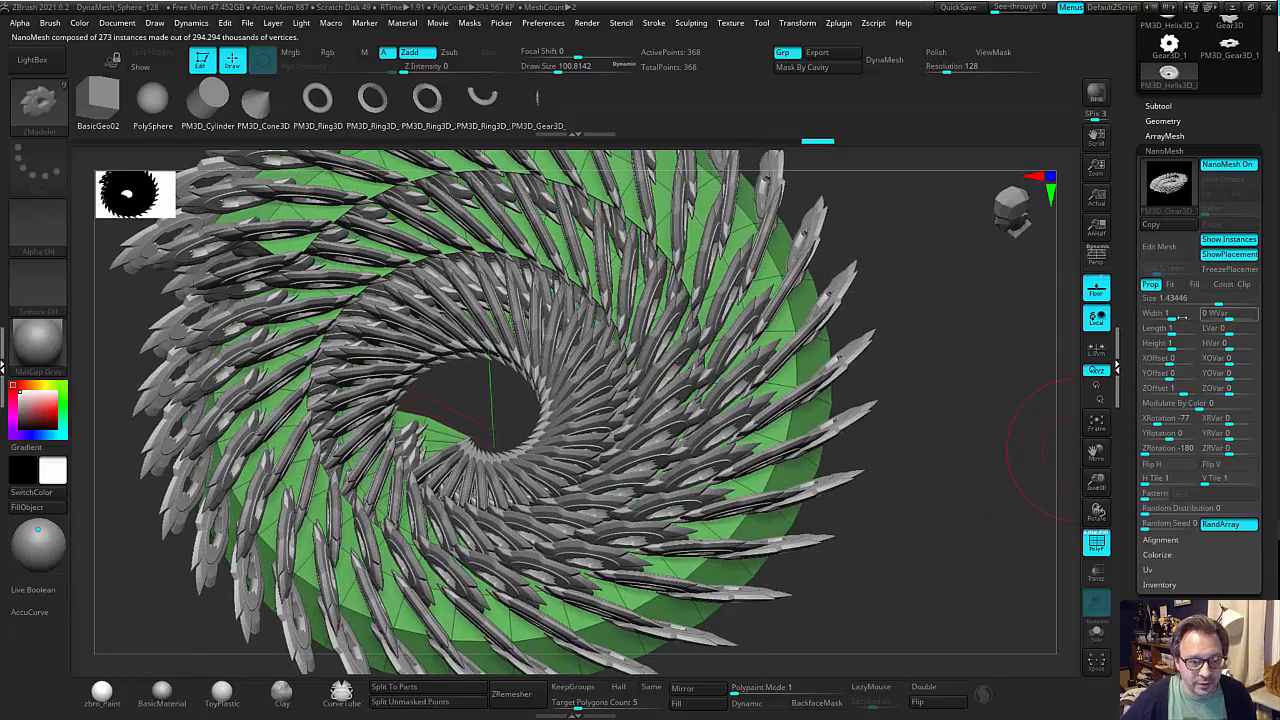
# Stretch the NanoMesh gears to a width of 2.13956 and a length of 1.32697.
pyautogui.moveTo(1182, 316); pyautogui.dragTo(1178, 318)
pyautogui.press('f')
pyautogui.moveTo(928, 408); pyautogui.dragTo(956, 444)
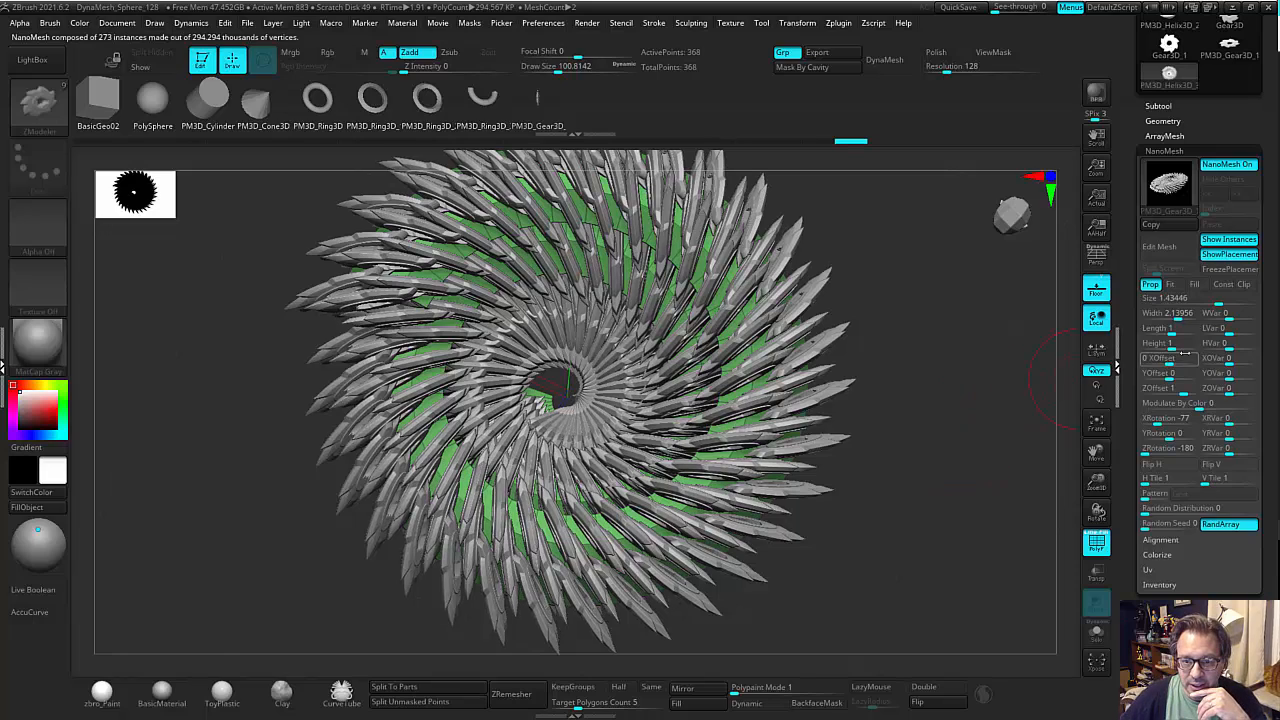
pyautogui.moveTo(1175, 330)
pyautogui.mouseDown()
pyautogui.moveTo(1188, 329)
pyautogui.moveTo(1167, 343)
pyautogui.mouseUp()
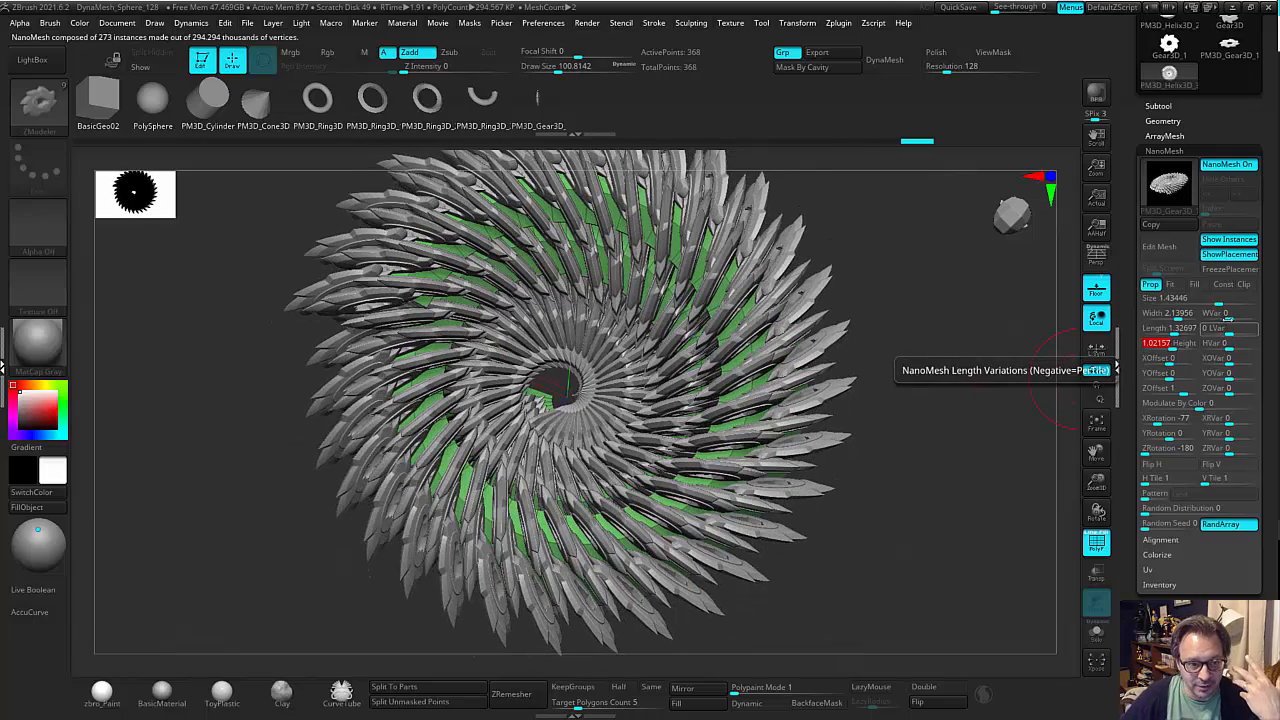
pyautogui.moveTo(1178, 318); pyautogui.dragTo(1181, 318)
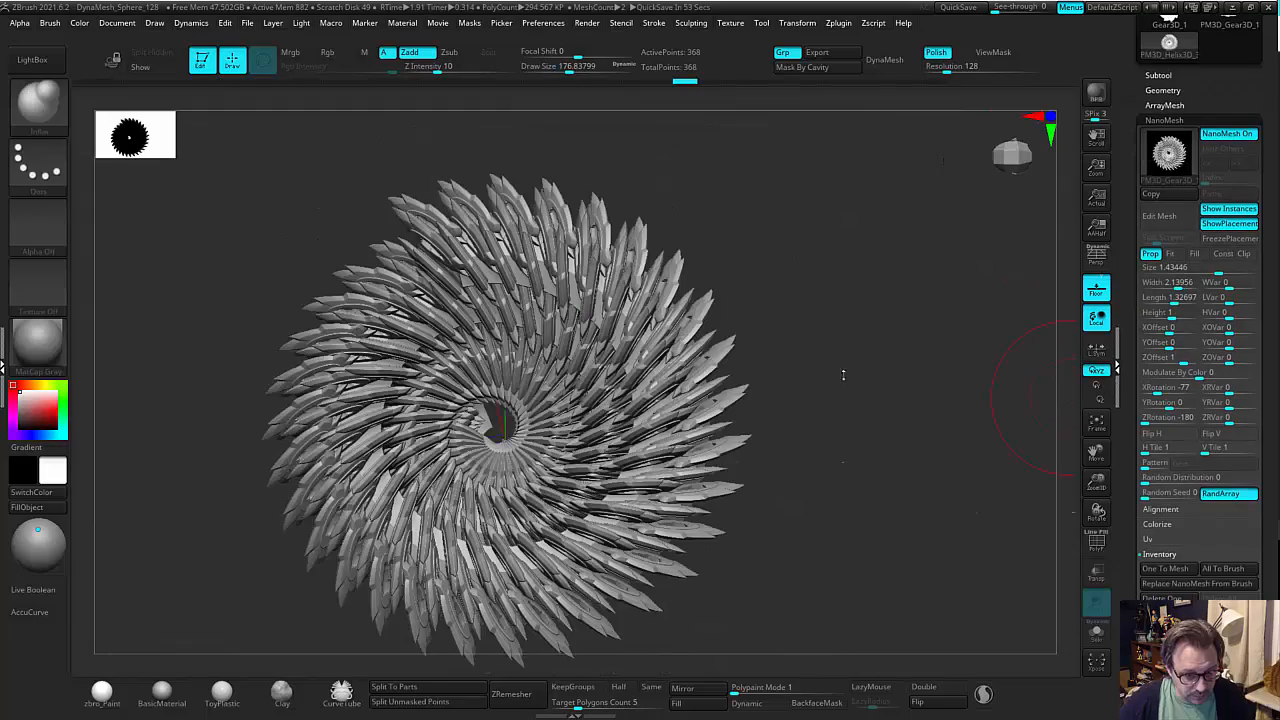
pyautogui.moveTo(843, 371)
pyautogui.mouseDown()
pyautogui.moveTo(832, 286)
pyautogui.moveTo(815, 289)
pyautogui.moveTo(845, 385)
pyautogui.moveTo(901, 379)
pyautogui.mouseUp()
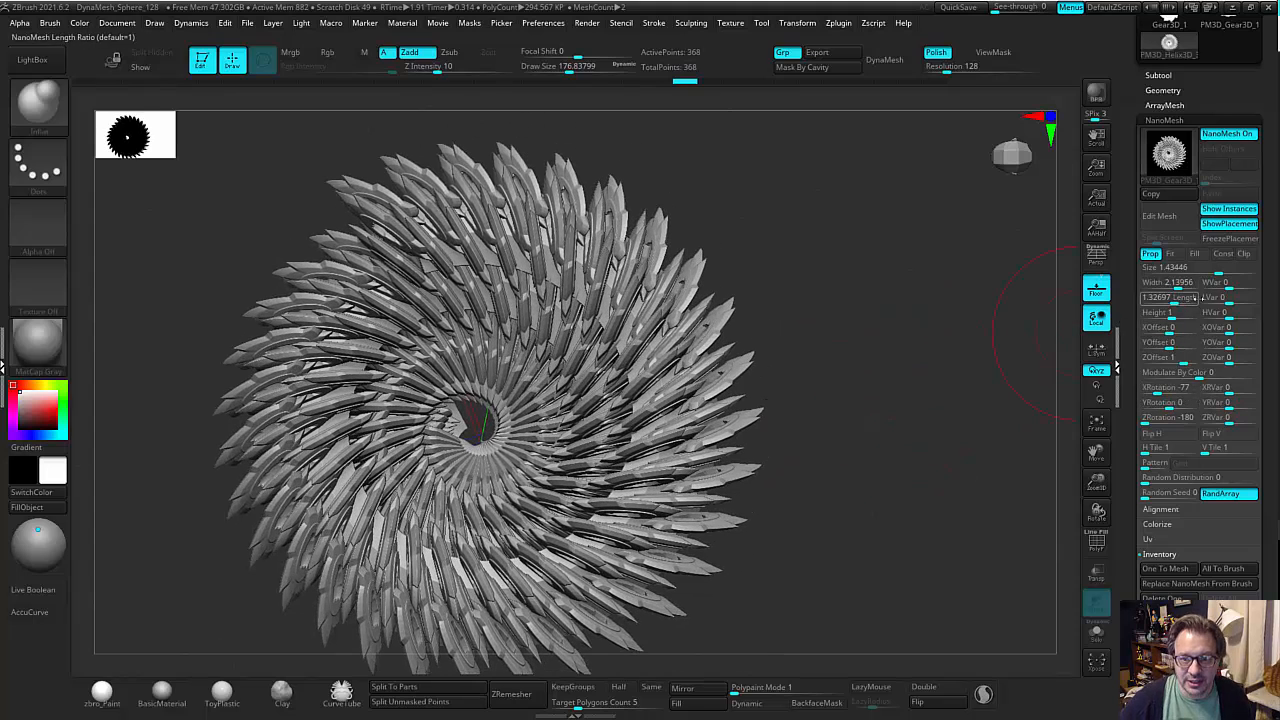
# Vary the NanoMesh instances with WVar 3, LVar 45, YOVar 16 and ZOVar 12.
pyautogui.moveTo(1230, 285); pyautogui.dragTo(1251, 299)
pyautogui.moveTo(1150, 327); pyautogui.dragTo(1104, 355)
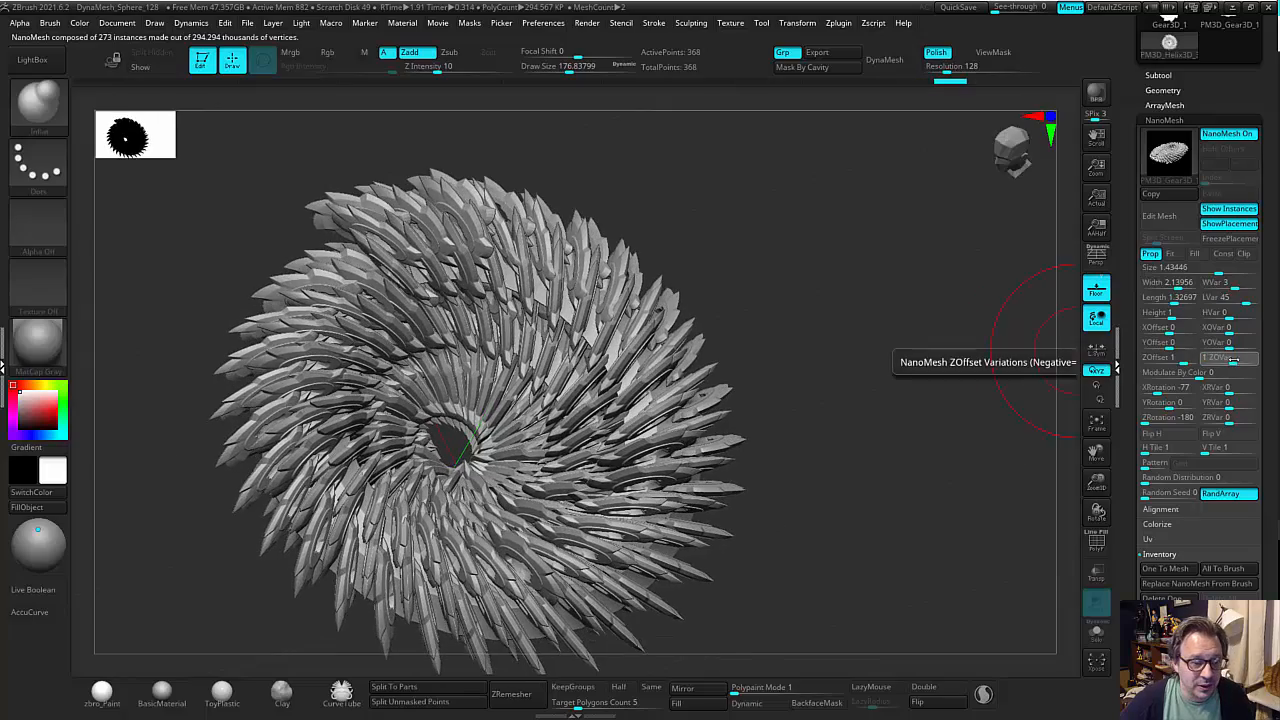
pyautogui.moveTo(1234, 361); pyautogui.dragTo(1240, 358)
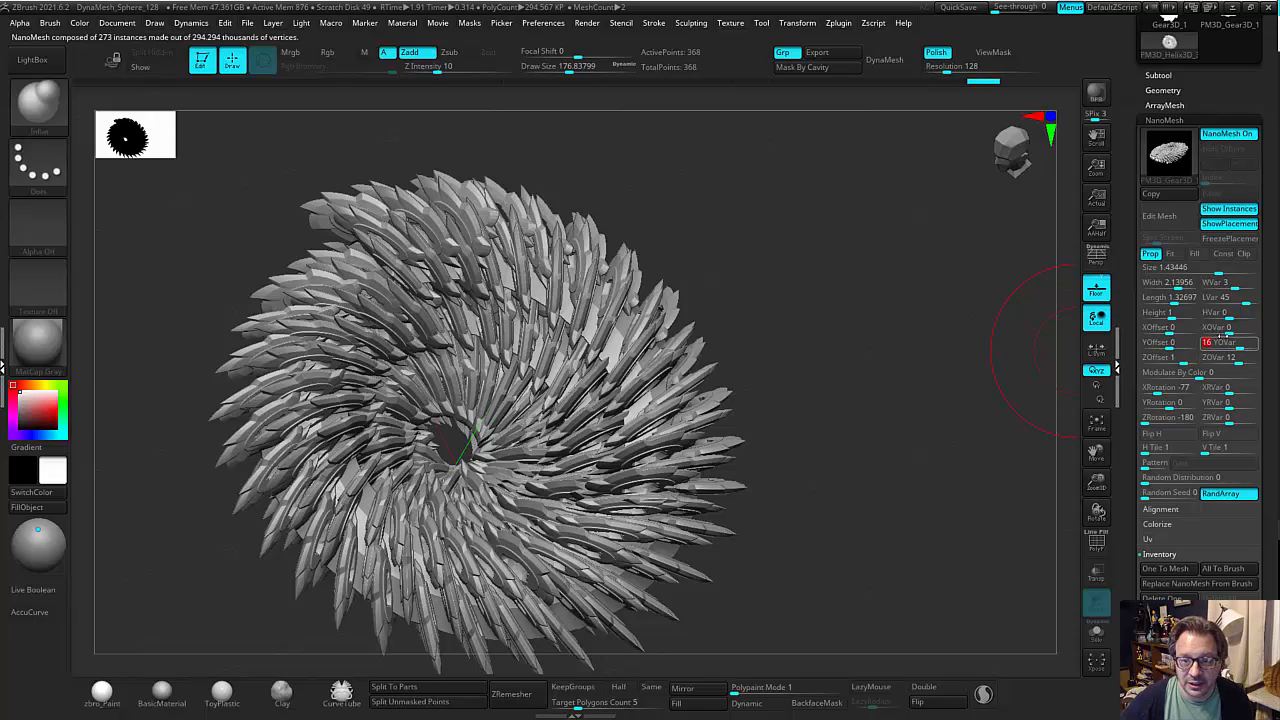
# Set the NanoMesh X offset to 0.18713 with an XOVar of 2, and raise the width variation to 8.
pyautogui.moveTo(1178, 331)
pyautogui.mouseDown()
pyautogui.moveTo(933, 346)
pyautogui.moveTo(924, 366)
pyautogui.mouseUp()
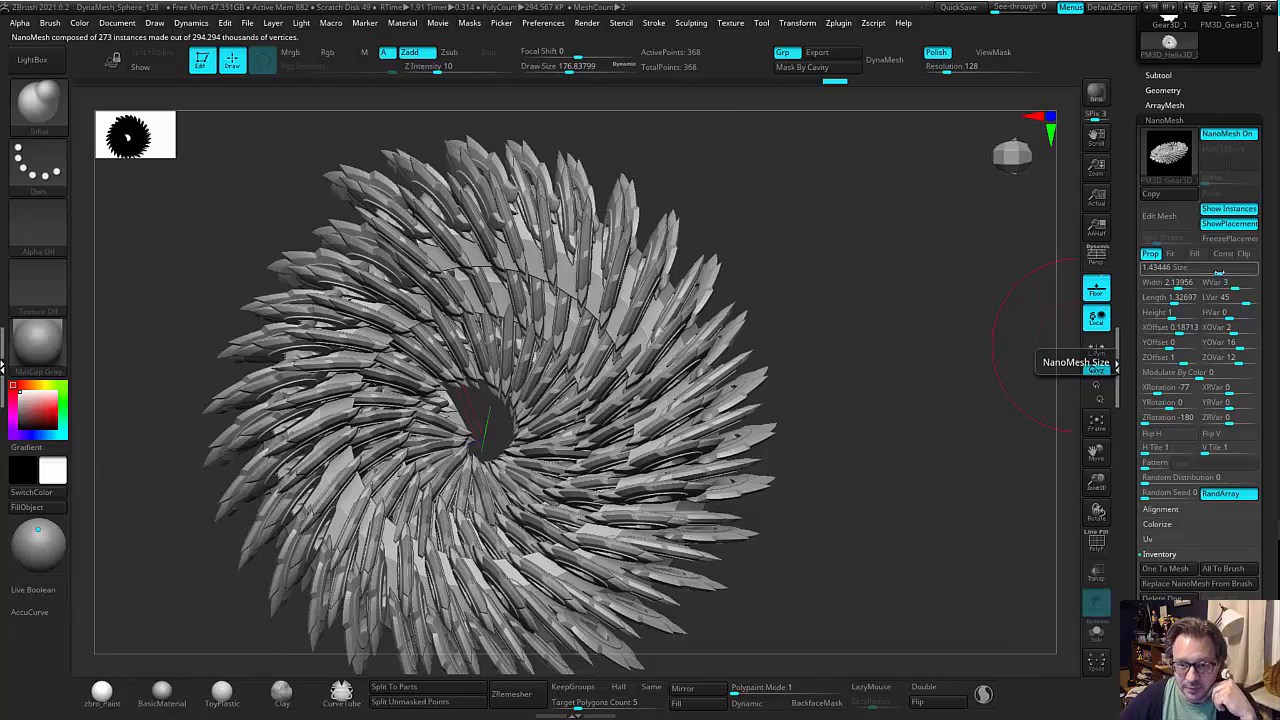
pyautogui.moveTo(1215, 272); pyautogui.dragTo(925, 408)
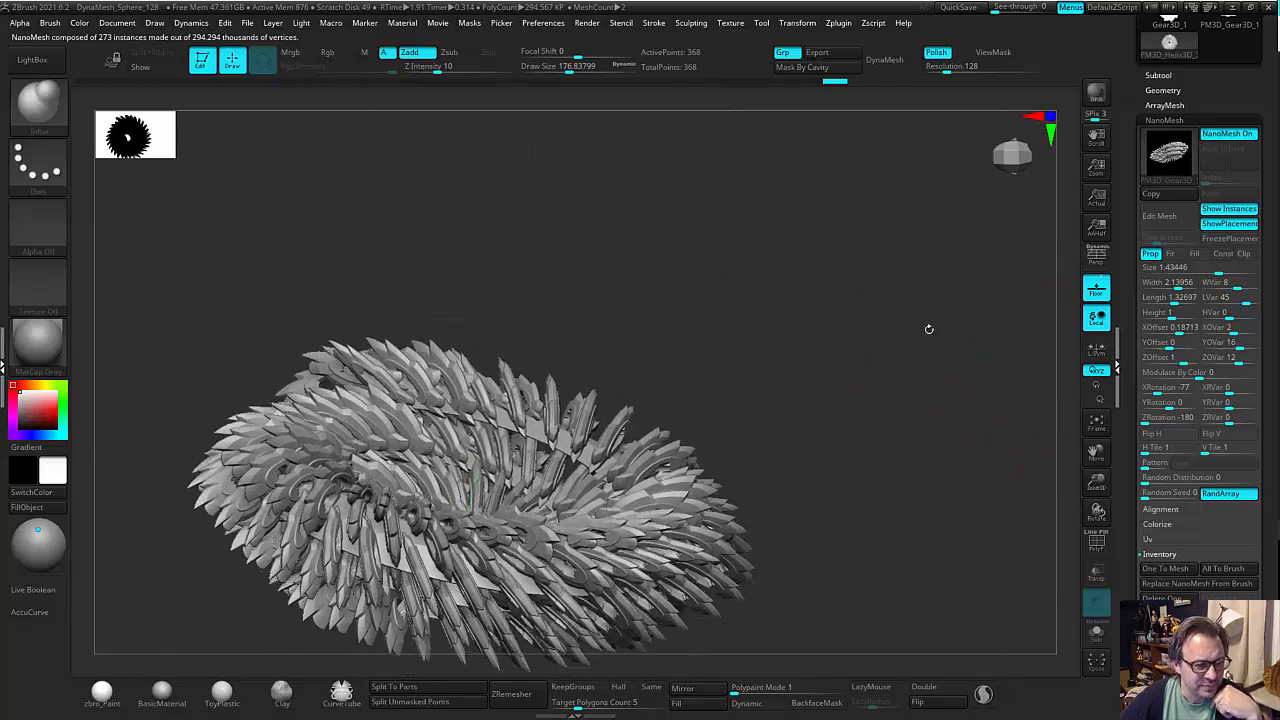
pyautogui.moveTo(929, 329)
pyautogui.mouseDown()
pyautogui.moveTo(921, 420)
pyautogui.moveTo(944, 455)
pyautogui.mouseUp()
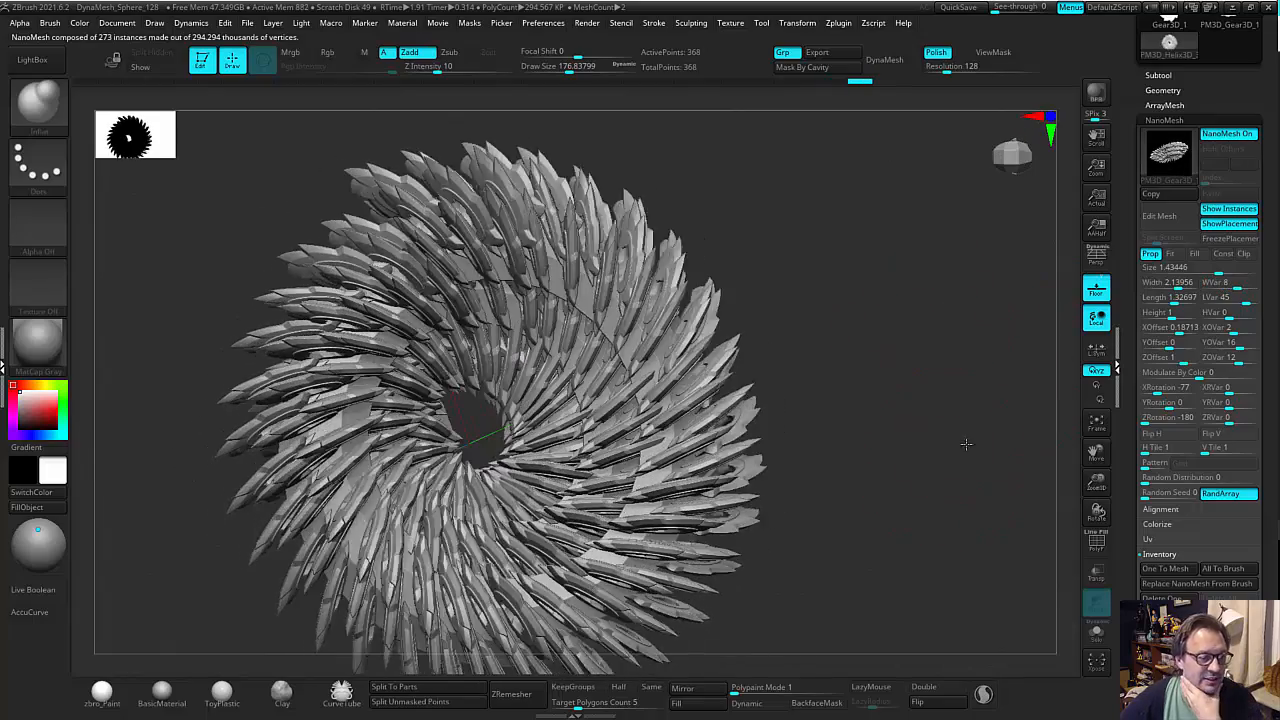
pyautogui.moveTo(1212, 418); pyautogui.dragTo(1140, 419)
pyautogui.moveTo(928, 460); pyautogui.dragTo(951, 423)
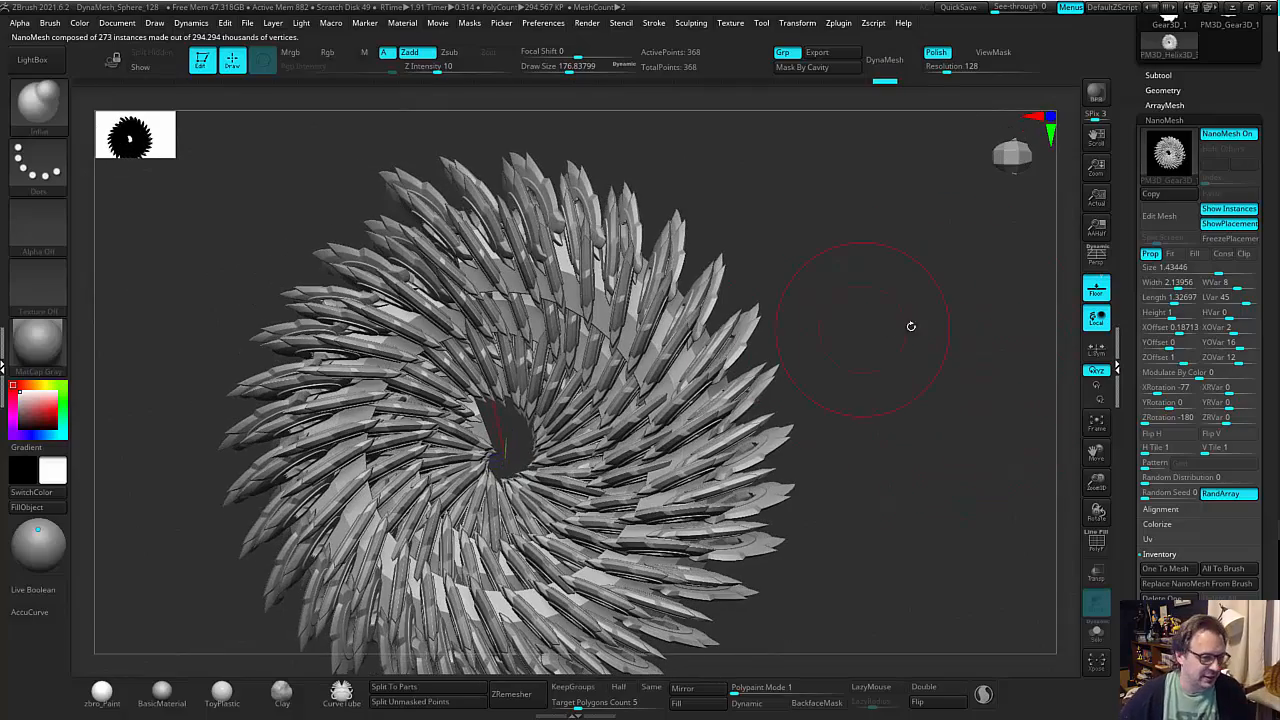
pyautogui.moveTo(911, 326); pyautogui.dragTo(990, 329)
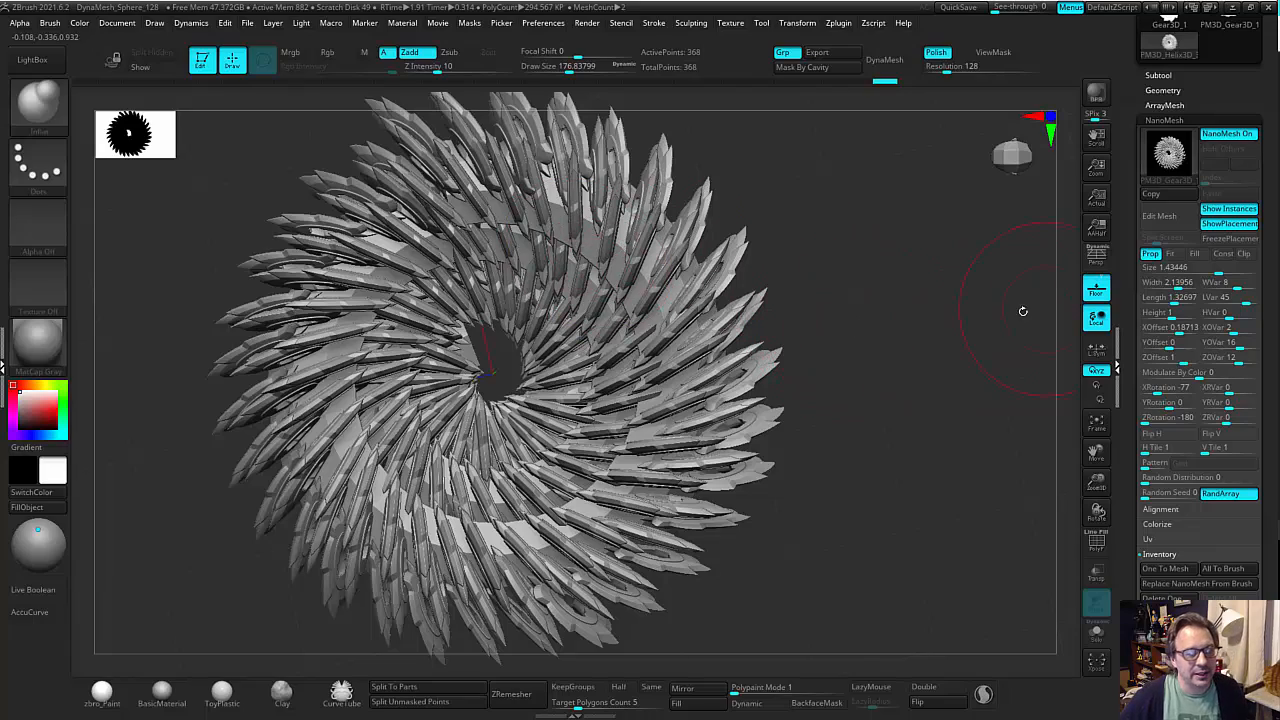
pyautogui.moveTo(926, 342)
pyautogui.mouseDown()
pyautogui.moveTo(951, 349)
pyautogui.moveTo(933, 362)
pyautogui.mouseUp()
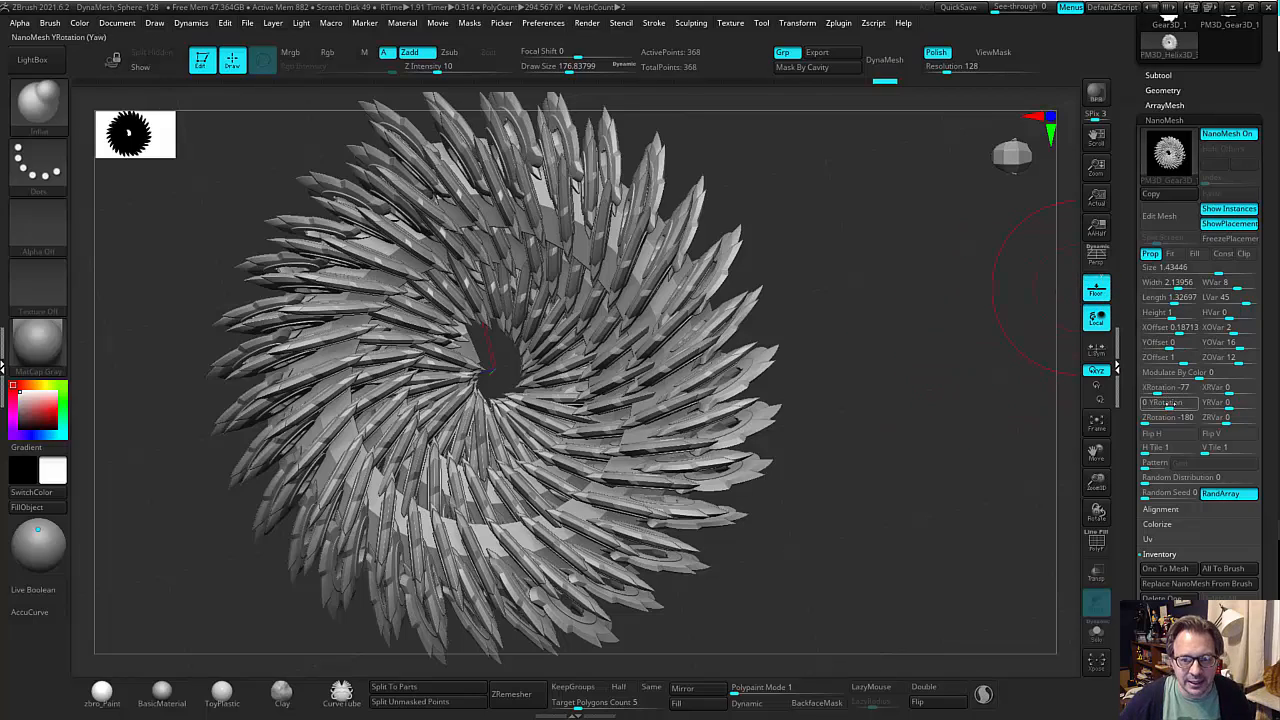
# Twist the NanoMesh instances by setting their Y rotation to 47.
pyautogui.moveTo(1167, 408); pyautogui.dragTo(1167, 408)
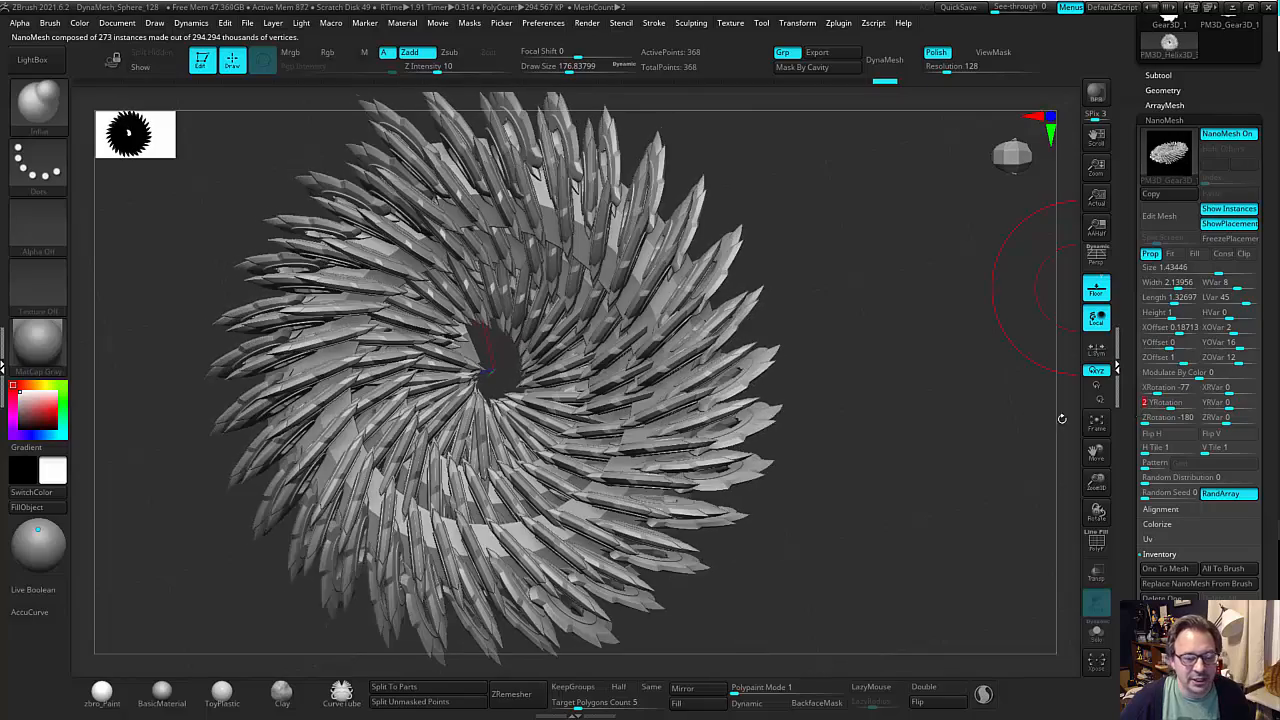
pyautogui.moveTo(1013, 421); pyautogui.dragTo(1081, 404)
pyautogui.moveTo(1158, 403); pyautogui.dragTo(1177, 404)
pyautogui.moveTo(978, 422)
pyautogui.mouseDown()
pyautogui.moveTo(951, 416)
pyautogui.moveTo(988, 423)
pyautogui.moveTo(975, 404)
pyautogui.mouseUp()
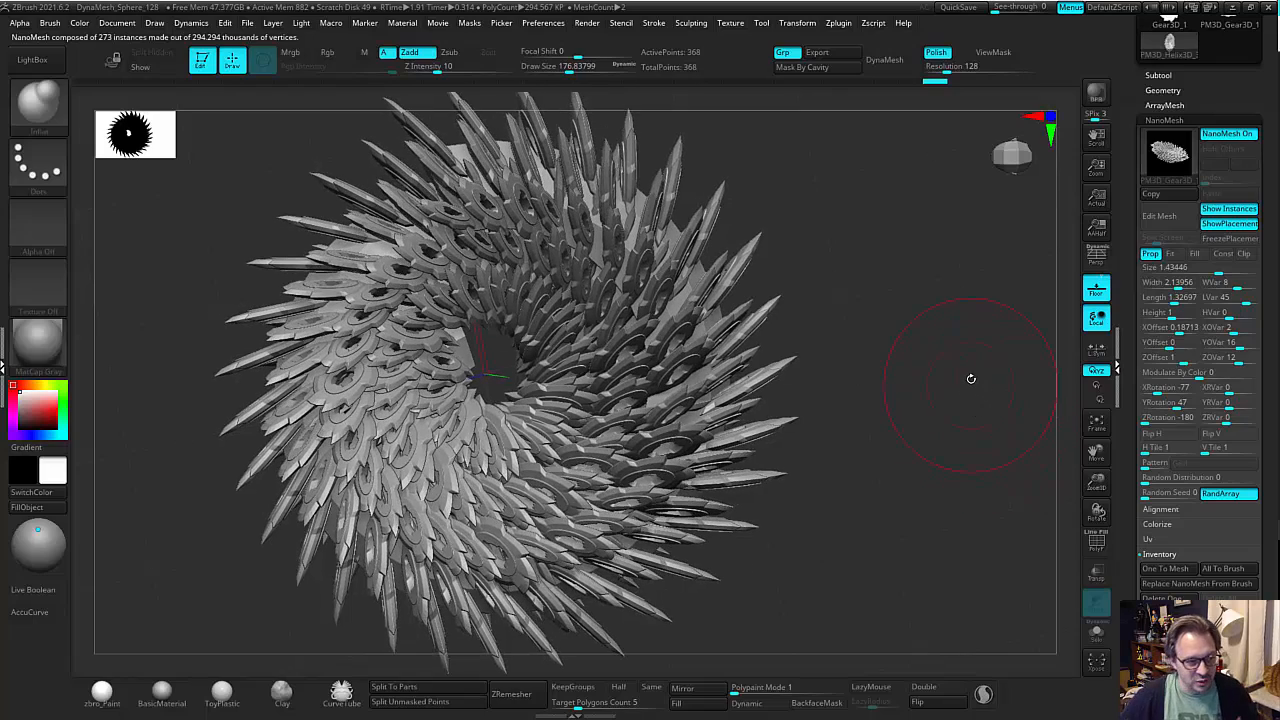
pyautogui.moveTo(956, 381)
pyautogui.mouseDown()
pyautogui.moveTo(914, 363)
pyautogui.moveTo(871, 386)
pyautogui.moveTo(960, 377)
pyautogui.mouseUp()
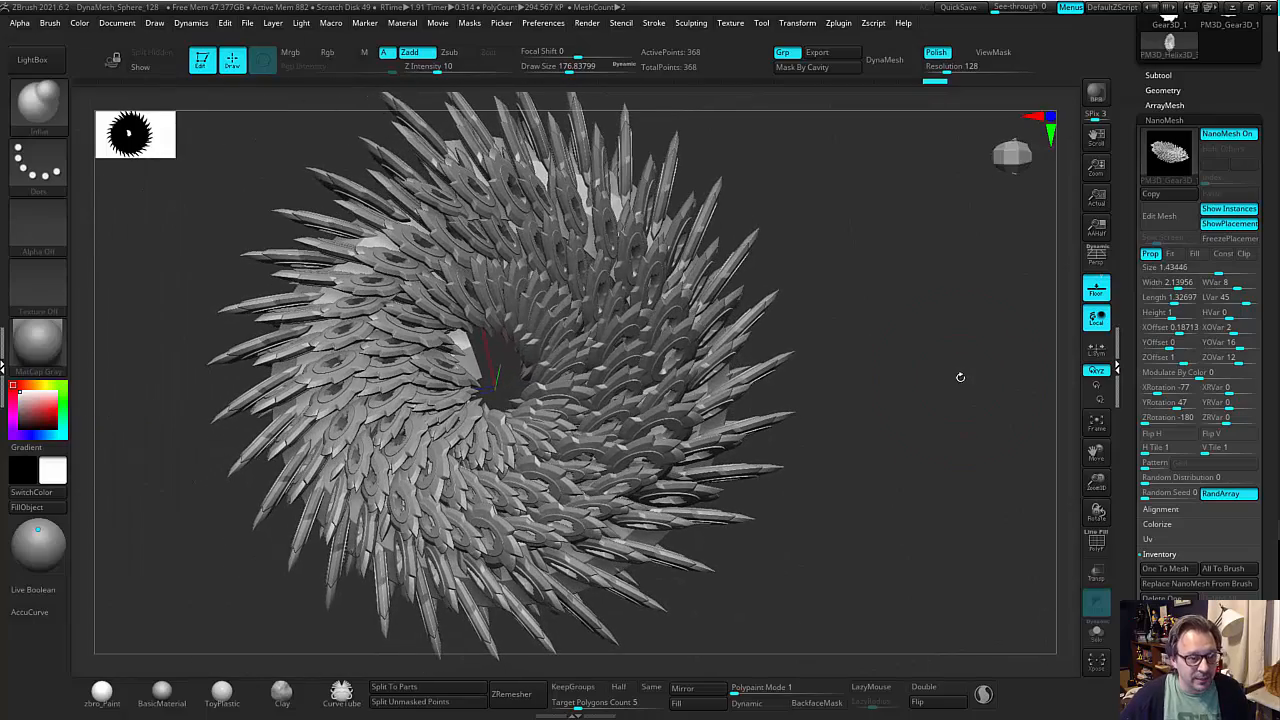
# Convert the NanoMesh instances to real geometry with One To Mesh and display the polyframe with its polygroups.
pyautogui.click(1162, 556)
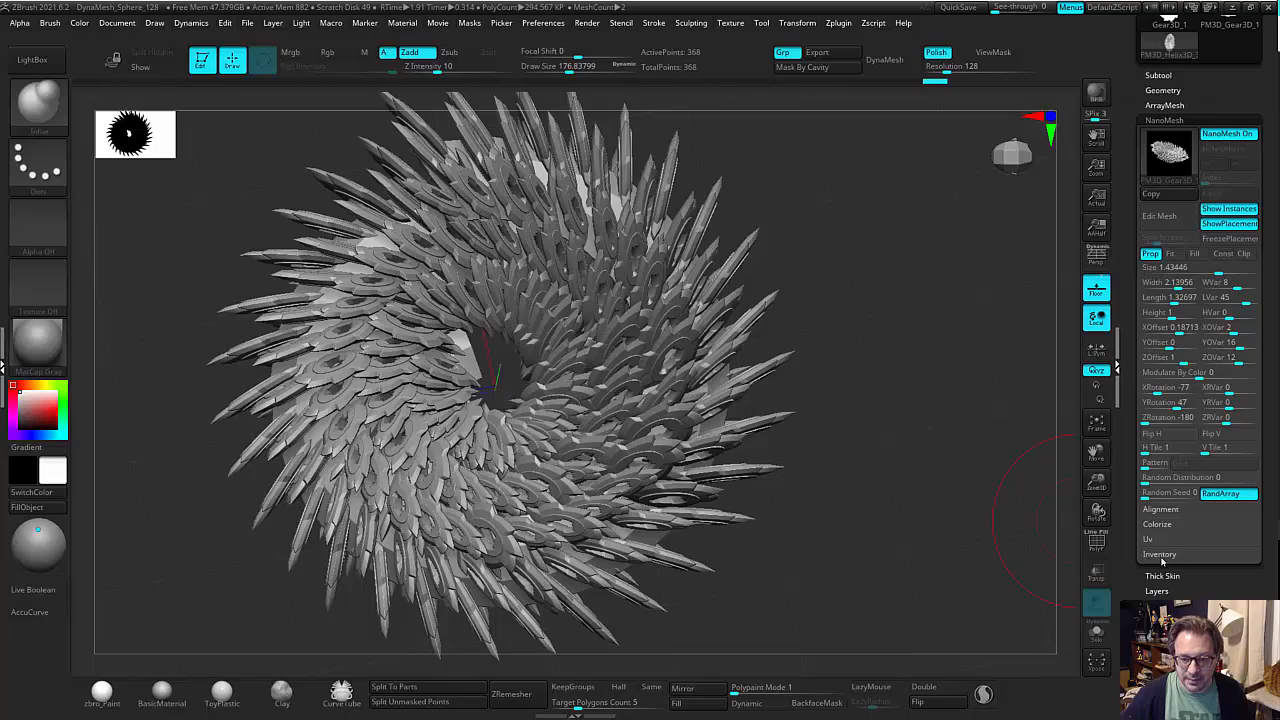
pyautogui.click(1160, 556)
pyautogui.click(1165, 569)
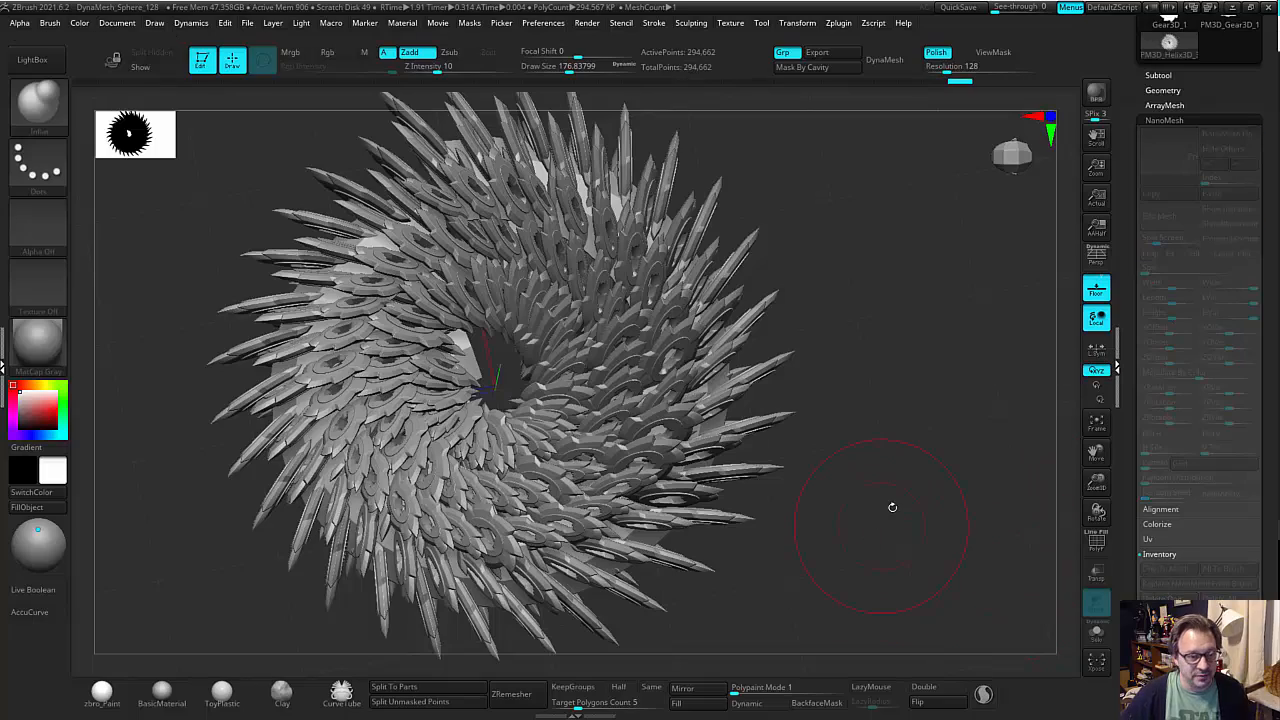
pyautogui.moveTo(936, 408); pyautogui.dragTo(756, 385)
pyautogui.hotkey('shift', 'f')
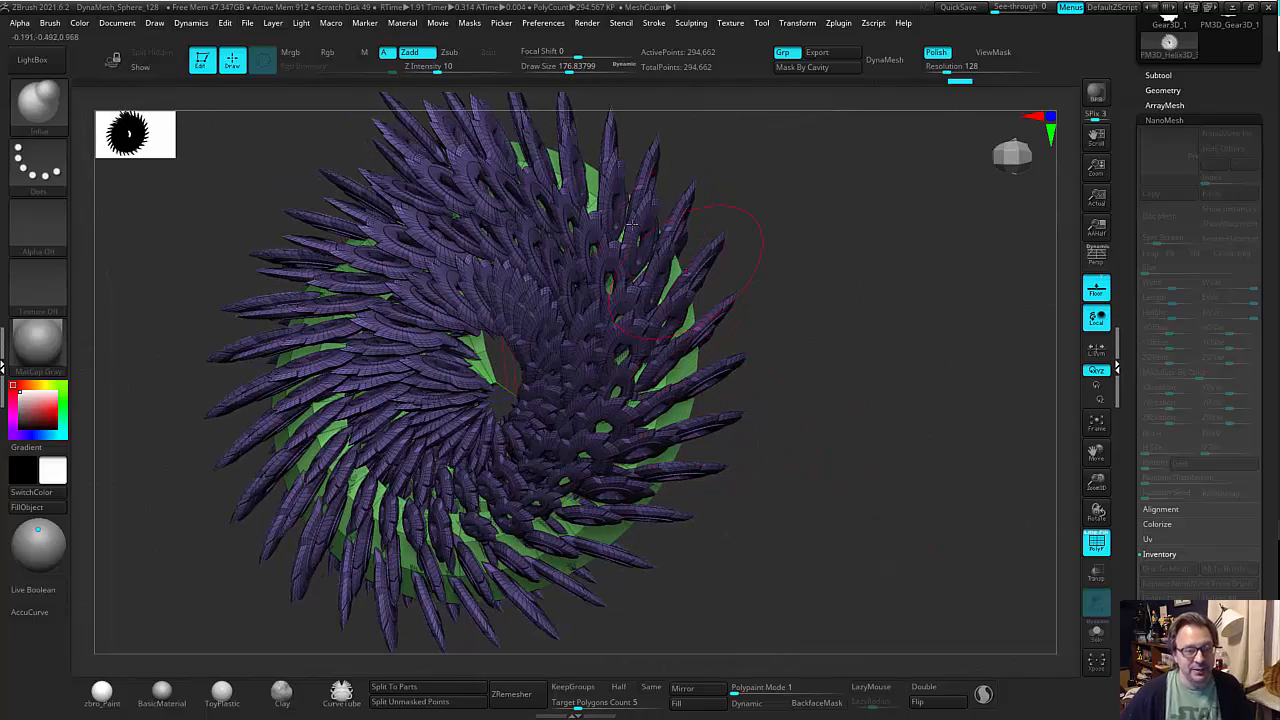
# Isolate the gear polygroup so the helix strip underneath is hidden.
pyautogui.moveTo(838, 380); pyautogui.dragTo(869, 378)
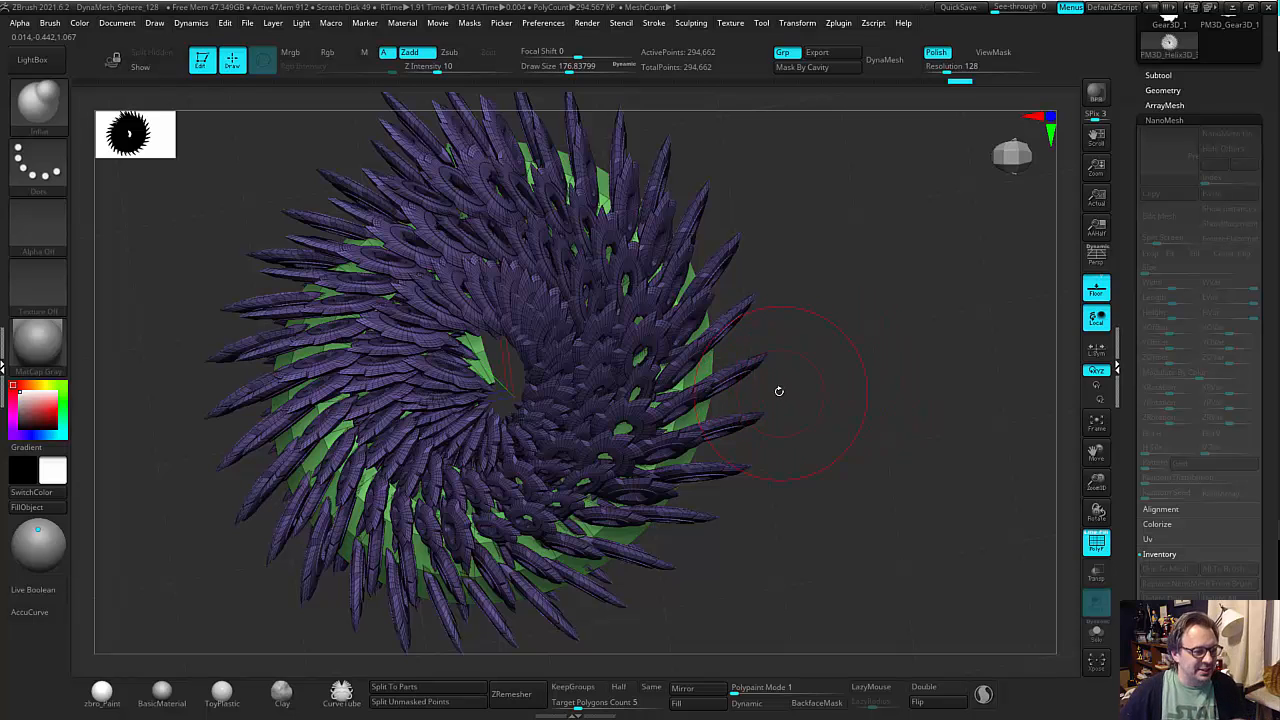
pyautogui.moveTo(844, 387); pyautogui.dragTo(961, 322)
pyautogui.keyDown('ctrl'); pyautogui.keyDown('shift'); pyautogui.click(745, 372); pyautogui.keyUp('shift'); pyautogui.keyUp('ctrl')
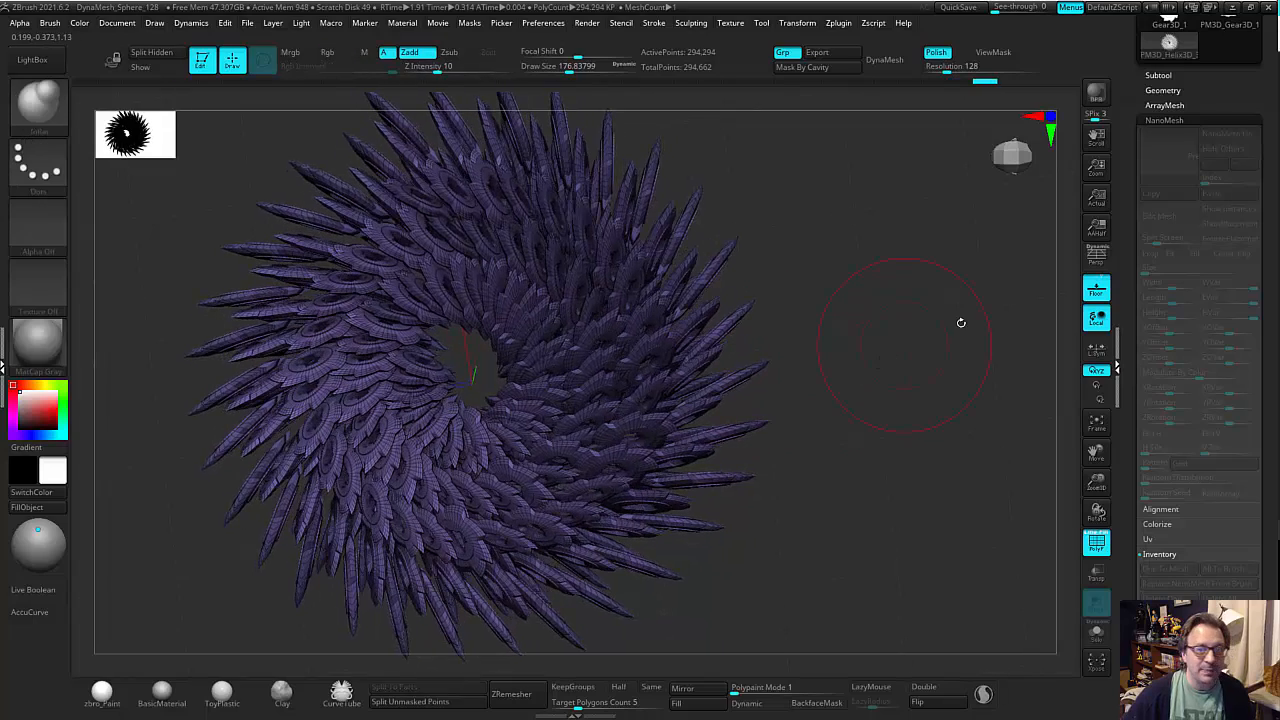
# Delete the hidden helix strip with Del Hidden and turn off the polyframe display.
pyautogui.click(1176, 90)
pyautogui.click(1173, 434)
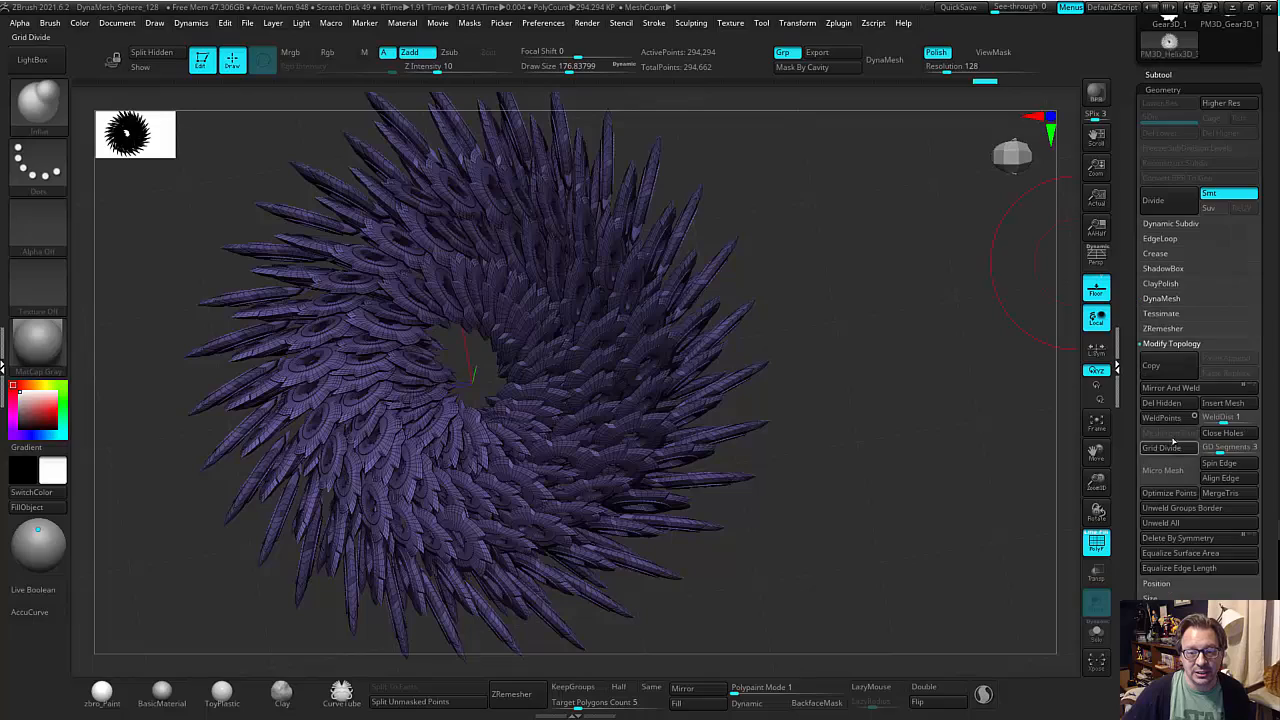
pyautogui.moveTo(881, 412)
pyautogui.mouseDown()
pyautogui.moveTo(900, 409)
pyautogui.moveTo(900, 454)
pyautogui.moveTo(857, 414)
pyautogui.mouseUp()
pyautogui.hotkey('shift', 'f')
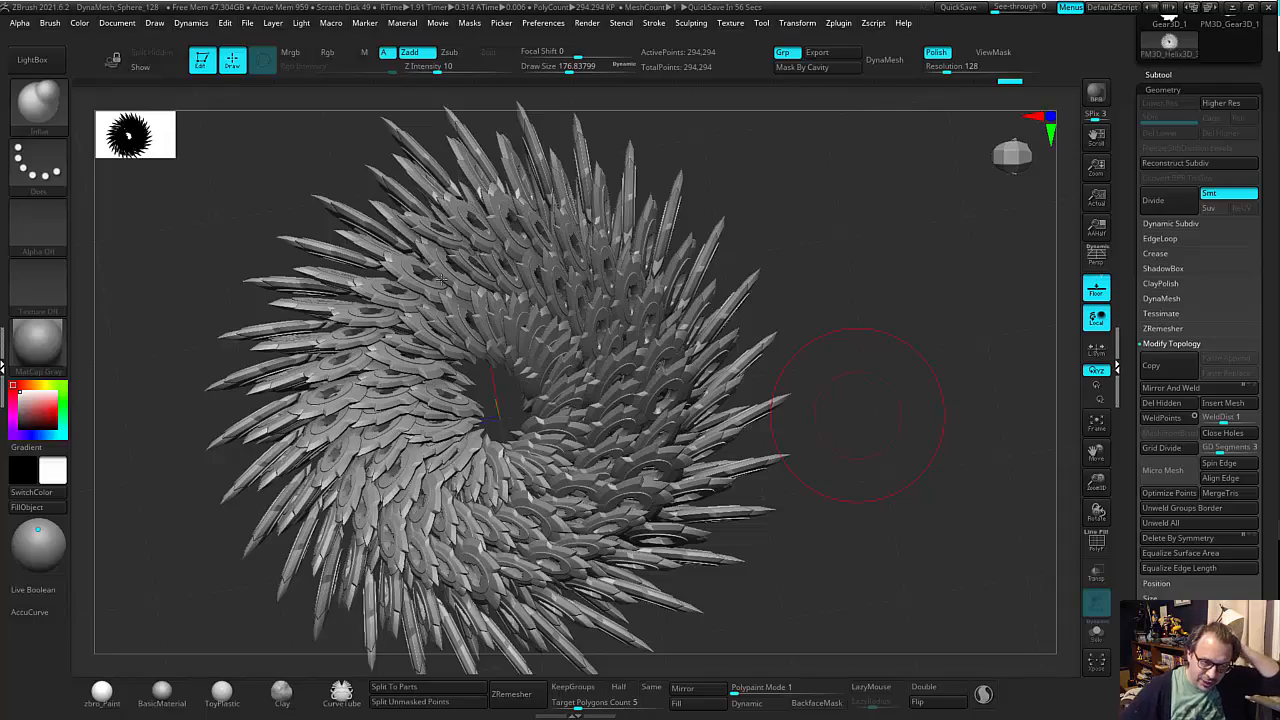
# Thicken all the gears by applying the Inflate deformation with a value of 10.
pyautogui.moveTo(798, 291)
pyautogui.mouseDown()
pyautogui.moveTo(866, 297)
pyautogui.moveTo(855, 309)
pyautogui.mouseUp()
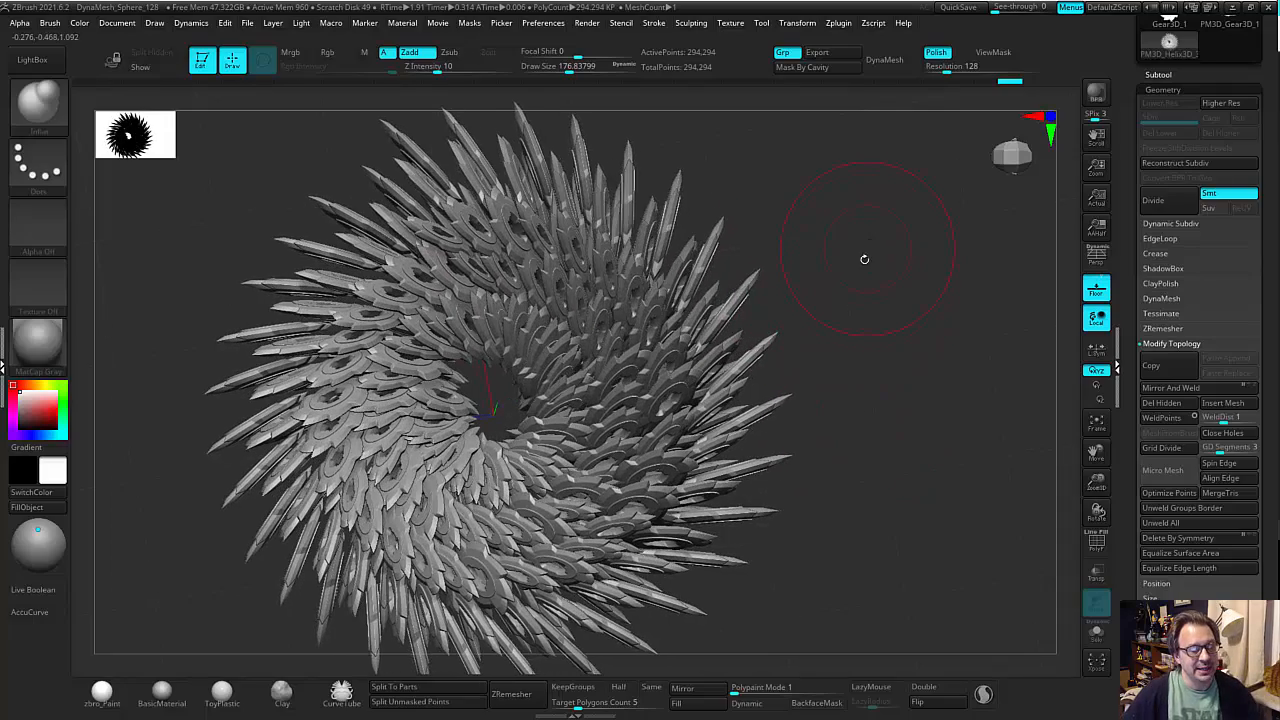
pyautogui.moveTo(864, 259); pyautogui.dragTo(894, 249)
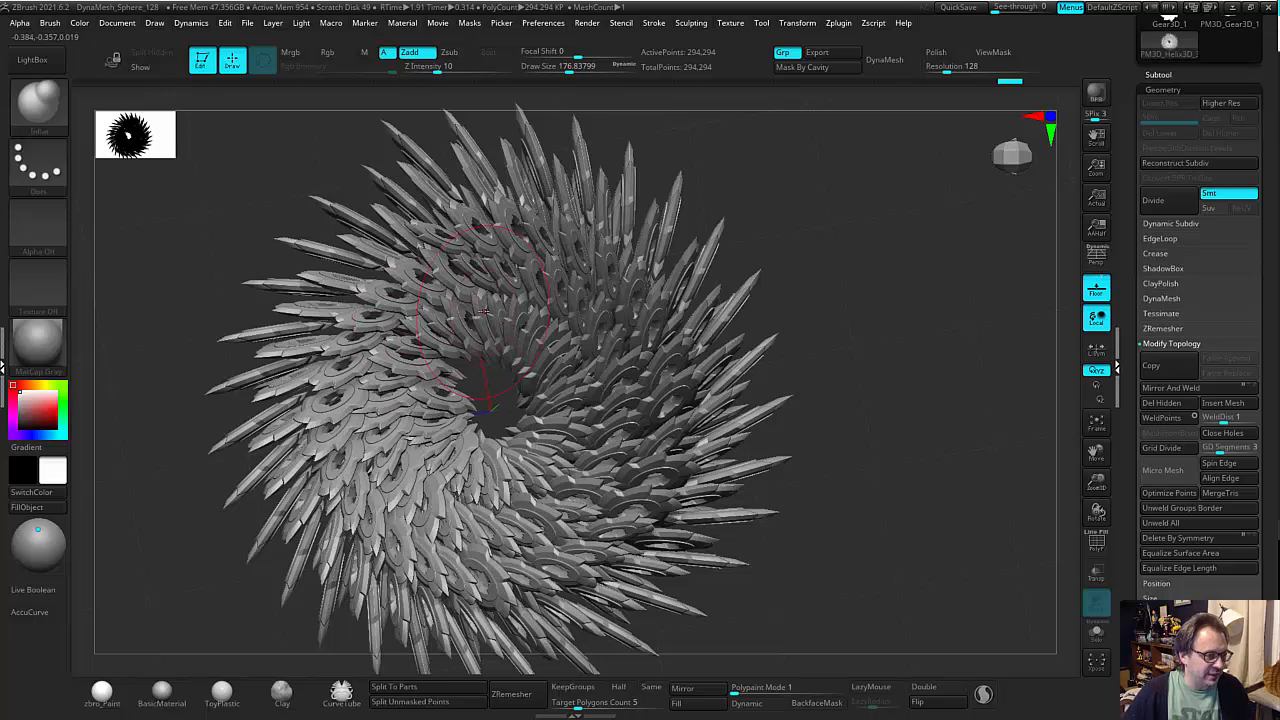
pyautogui.scroll(-5, 1129, 510)
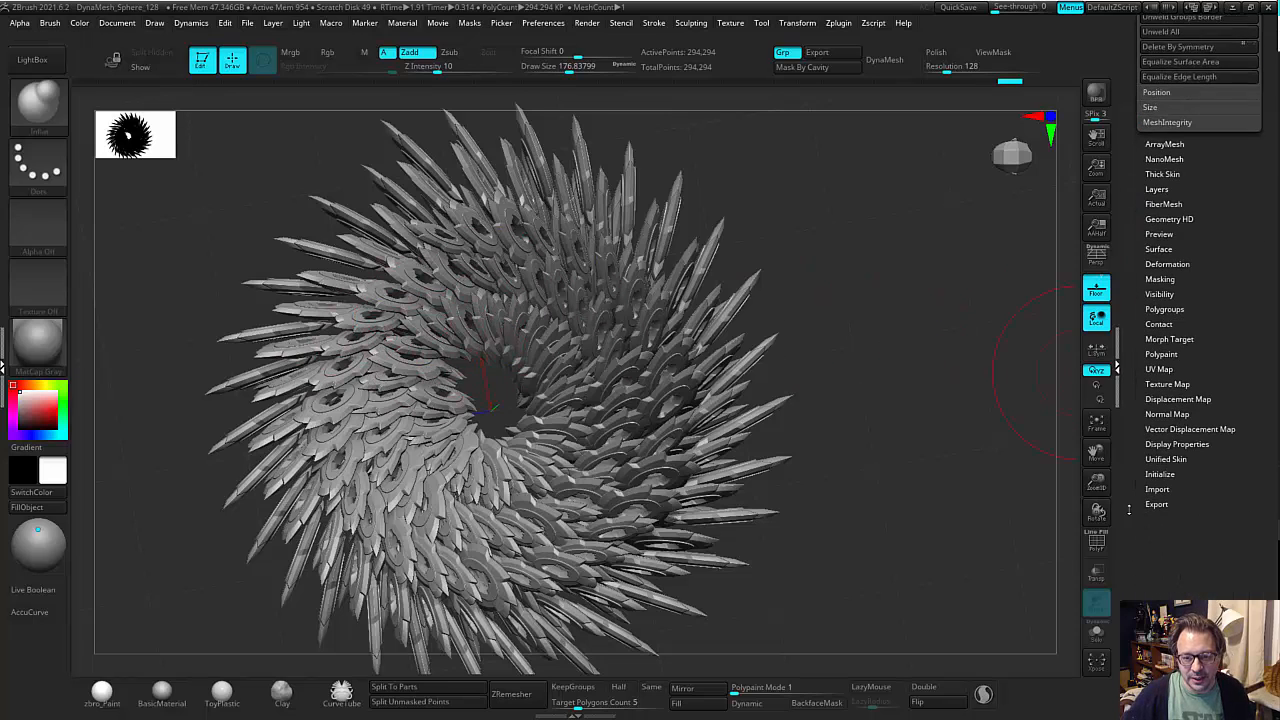
pyautogui.click(1167, 263)
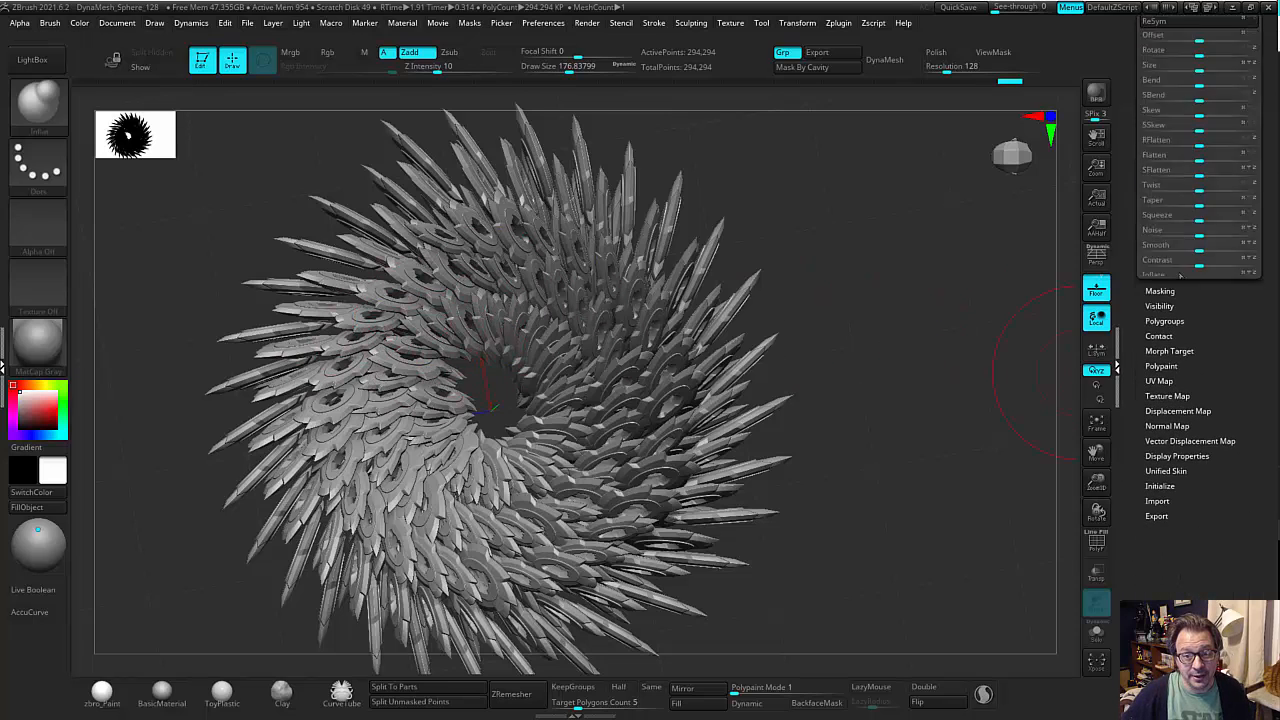
pyautogui.scroll(3, 1190, 350)
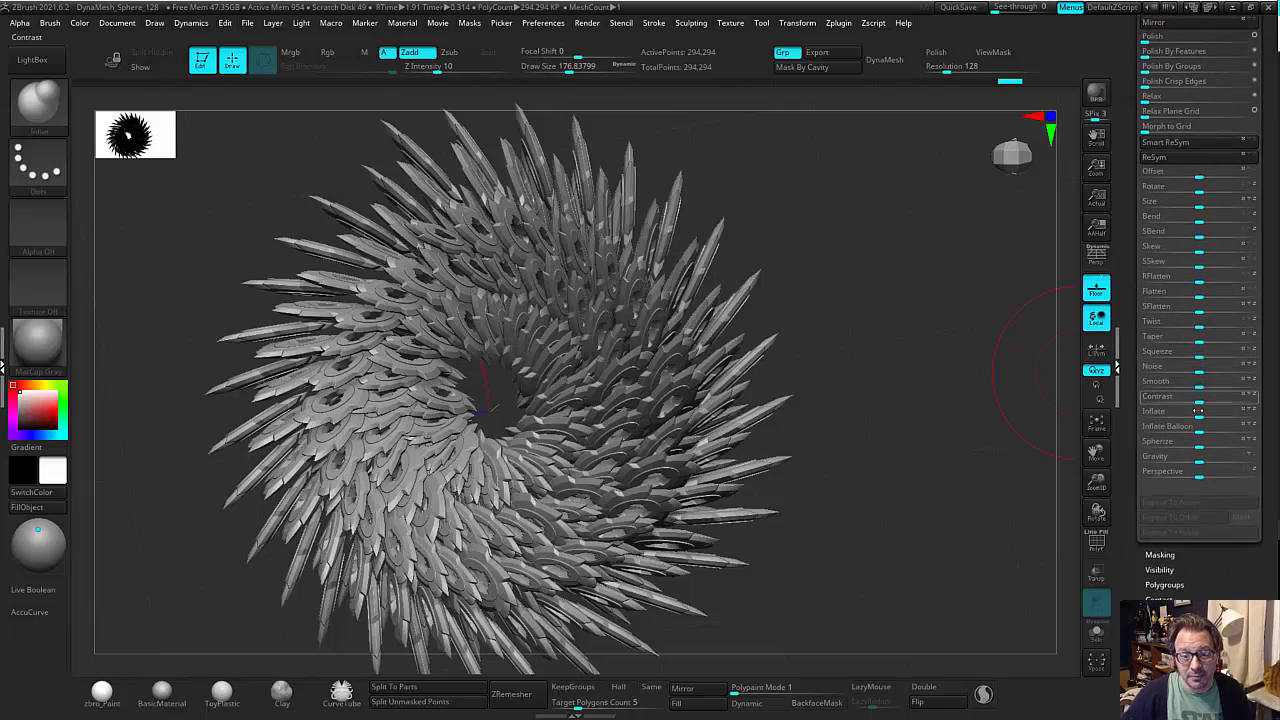
pyautogui.moveTo(1199, 411); pyautogui.dragTo(1207, 416)
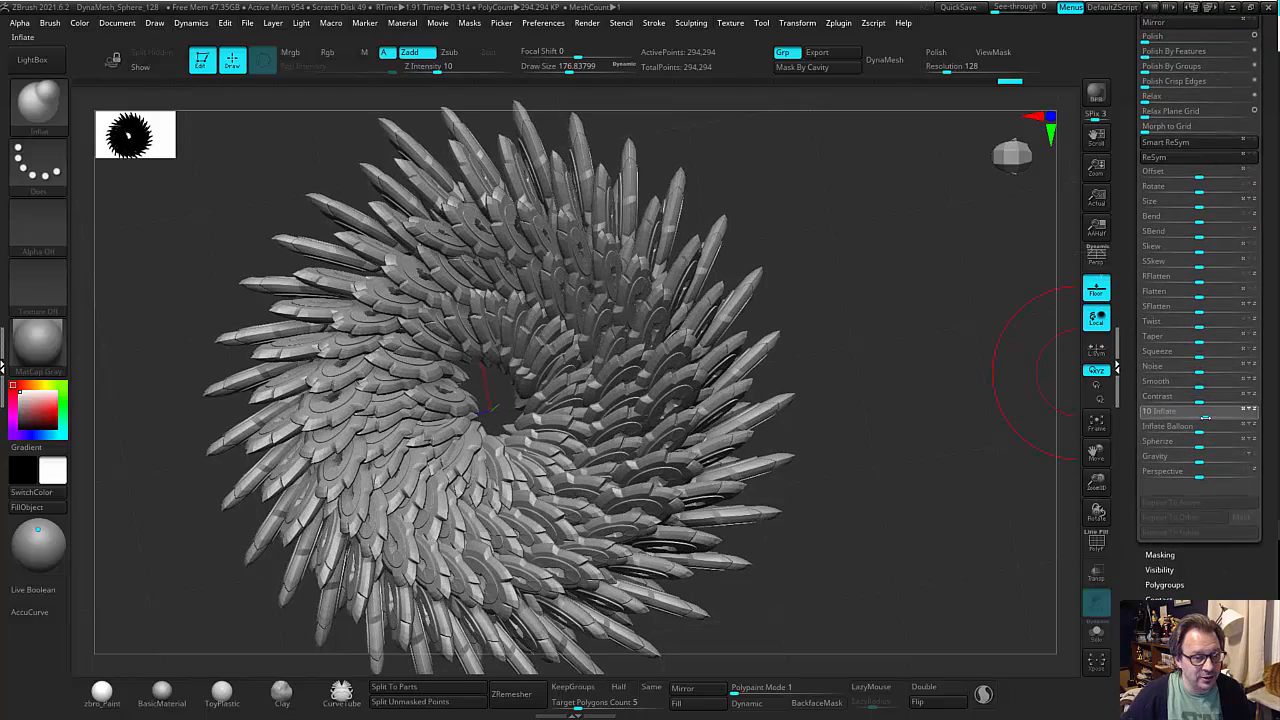
pyautogui.moveTo(963, 443)
pyautogui.mouseDown()
pyautogui.moveTo(926, 449)
pyautogui.moveTo(945, 432)
pyautogui.mouseUp()
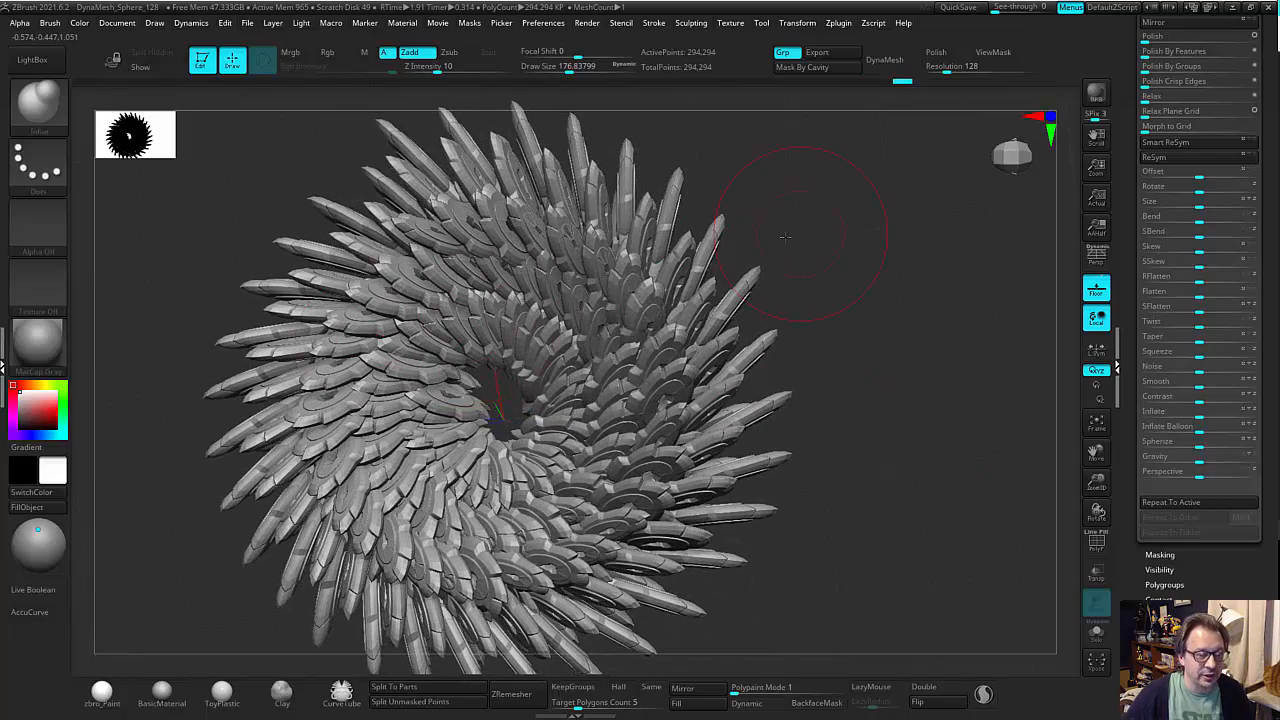
# Examine the inflated gears and the vortex's centre opening from several angles.
pyautogui.moveTo(829, 236); pyautogui.dragTo(785, 238)
pyautogui.moveTo(625, 245); pyautogui.dragTo(622, 247)
pyautogui.moveTo(780, 182); pyautogui.dragTo(690, 212)
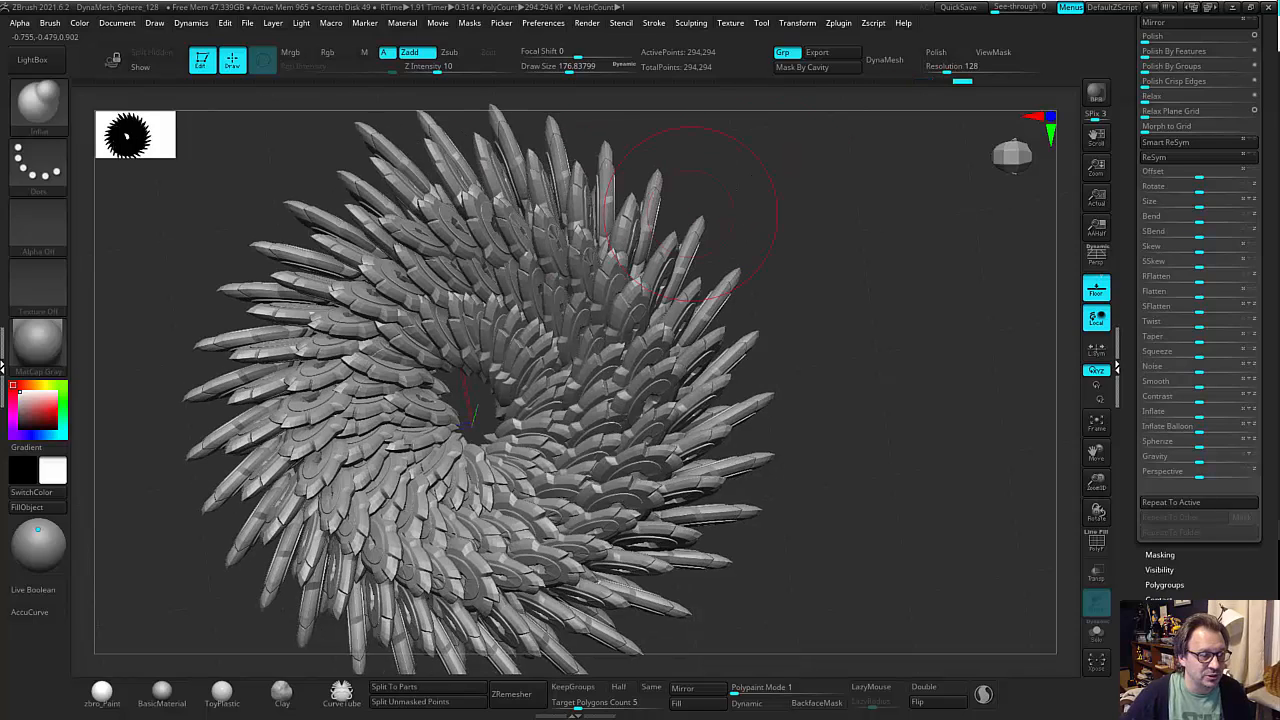
pyautogui.moveTo(469, 220)
pyautogui.mouseDown()
pyautogui.moveTo(360, 410)
pyautogui.moveTo(408, 532)
pyautogui.mouseUp()
pyautogui.moveTo(850, 400); pyautogui.dragTo(751, 429)
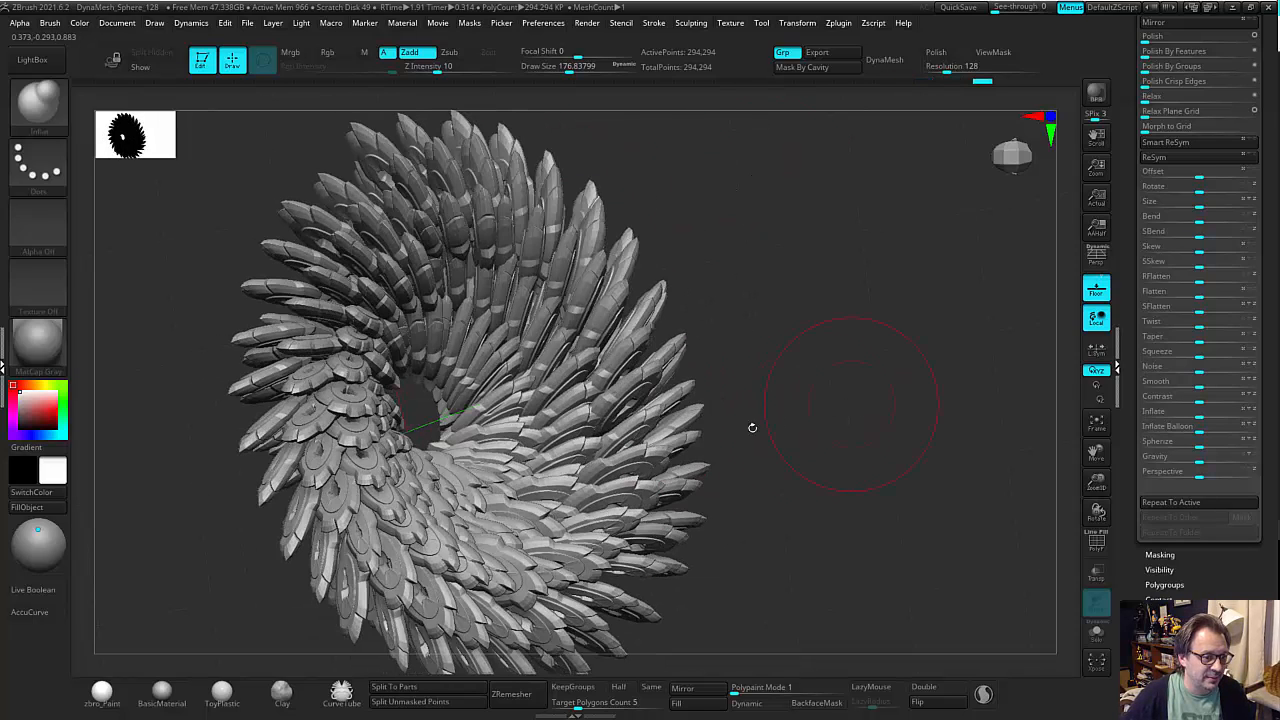
pyautogui.moveTo(574, 420)
pyautogui.mouseDown()
pyautogui.moveTo(559, 363)
pyautogui.moveTo(729, 343)
pyautogui.mouseUp()
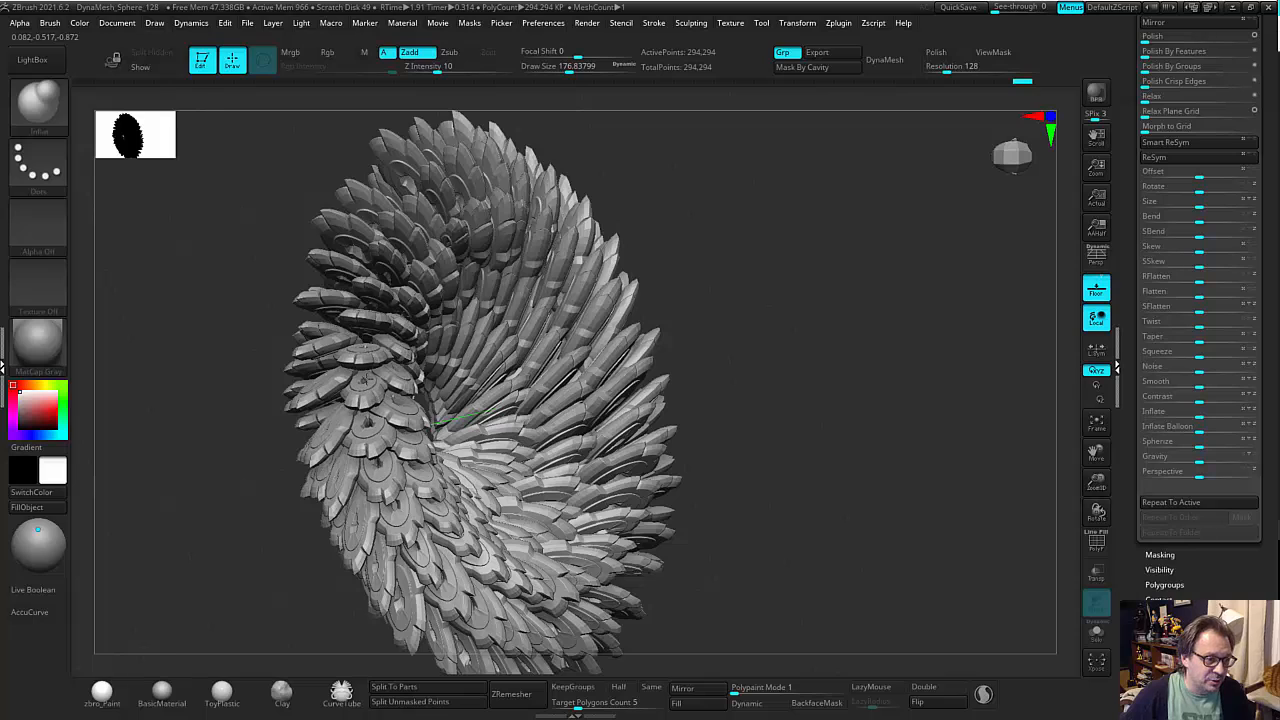
pyautogui.moveTo(741, 391); pyautogui.dragTo(862, 385)
pyautogui.moveTo(535, 520); pyautogui.dragTo(572, 608)
pyautogui.moveTo(726, 440); pyautogui.dragTo(760, 350)
pyautogui.scroll(3, 1185, 158)
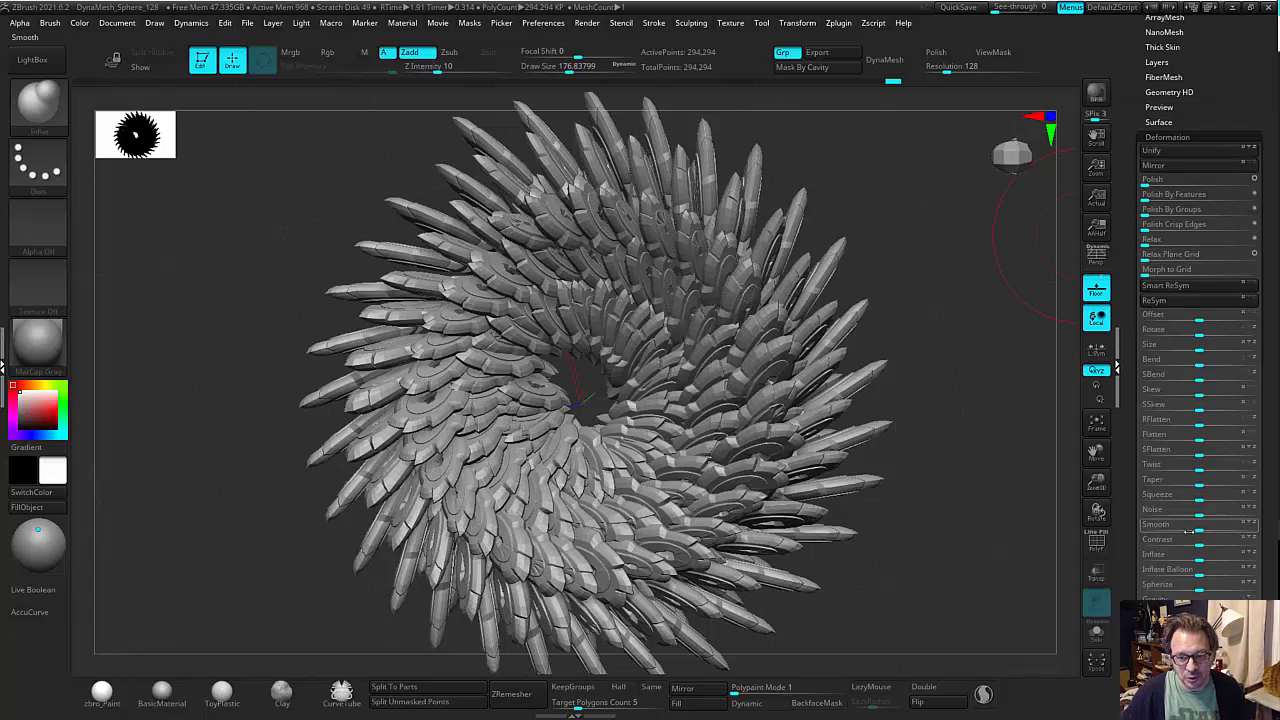
pyautogui.moveTo(1199, 509); pyautogui.dragTo(1206, 509)
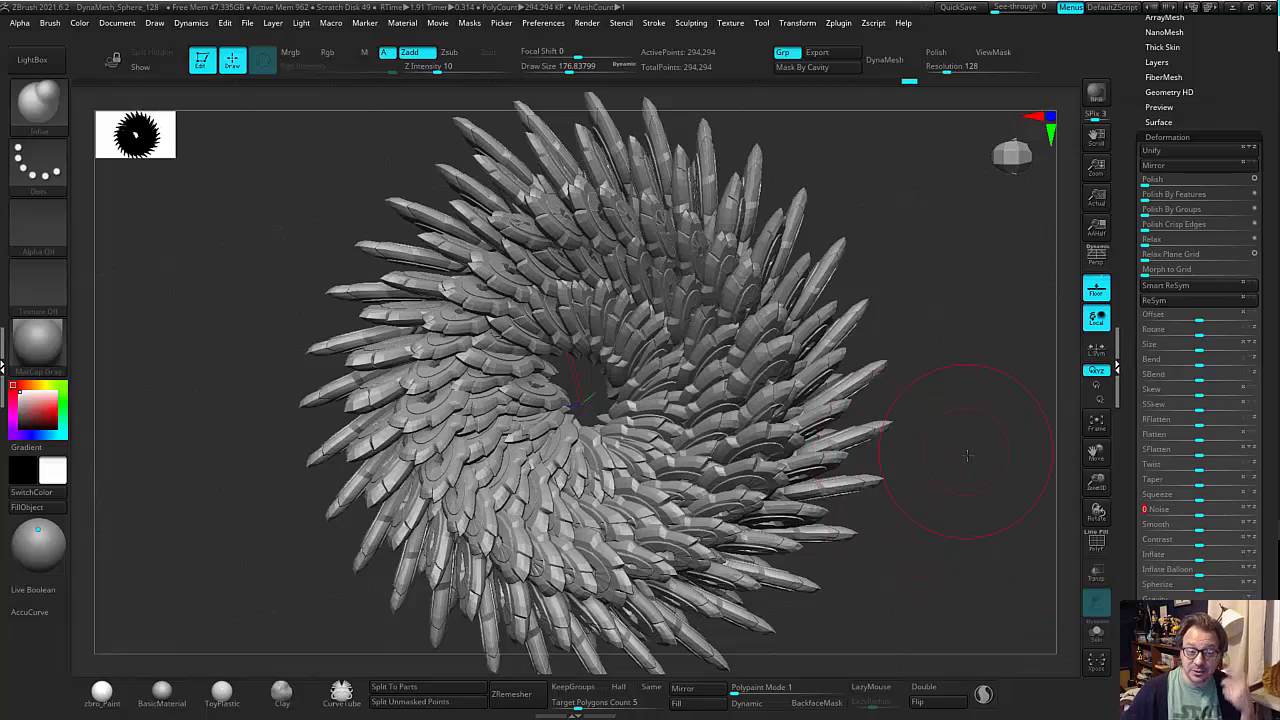
pyautogui.moveTo(967, 455); pyautogui.dragTo(957, 482)
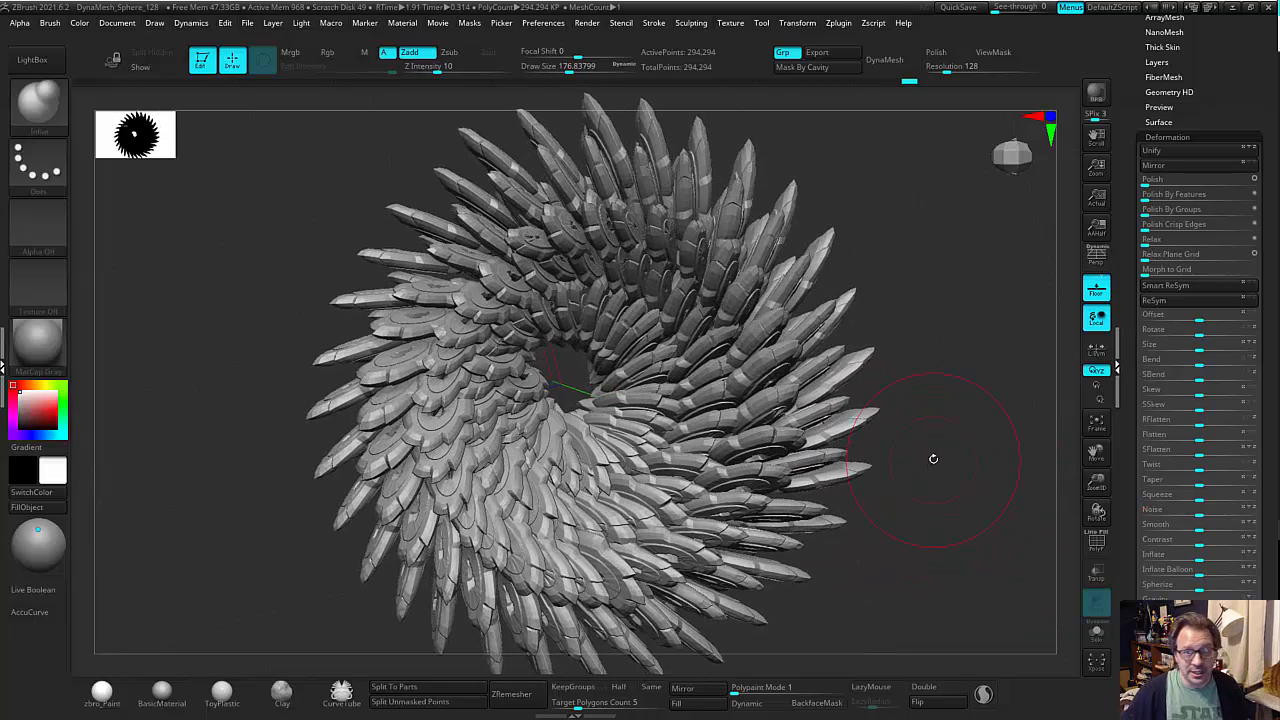
# Close the deformation settings and open the DynaMesh settings for the vortex geometry.
pyautogui.click(1141, 137)
pyautogui.moveTo(980, 224)
pyautogui.mouseDown()
pyautogui.moveTo(978, 300)
pyautogui.moveTo(965, 235)
pyautogui.mouseUp()
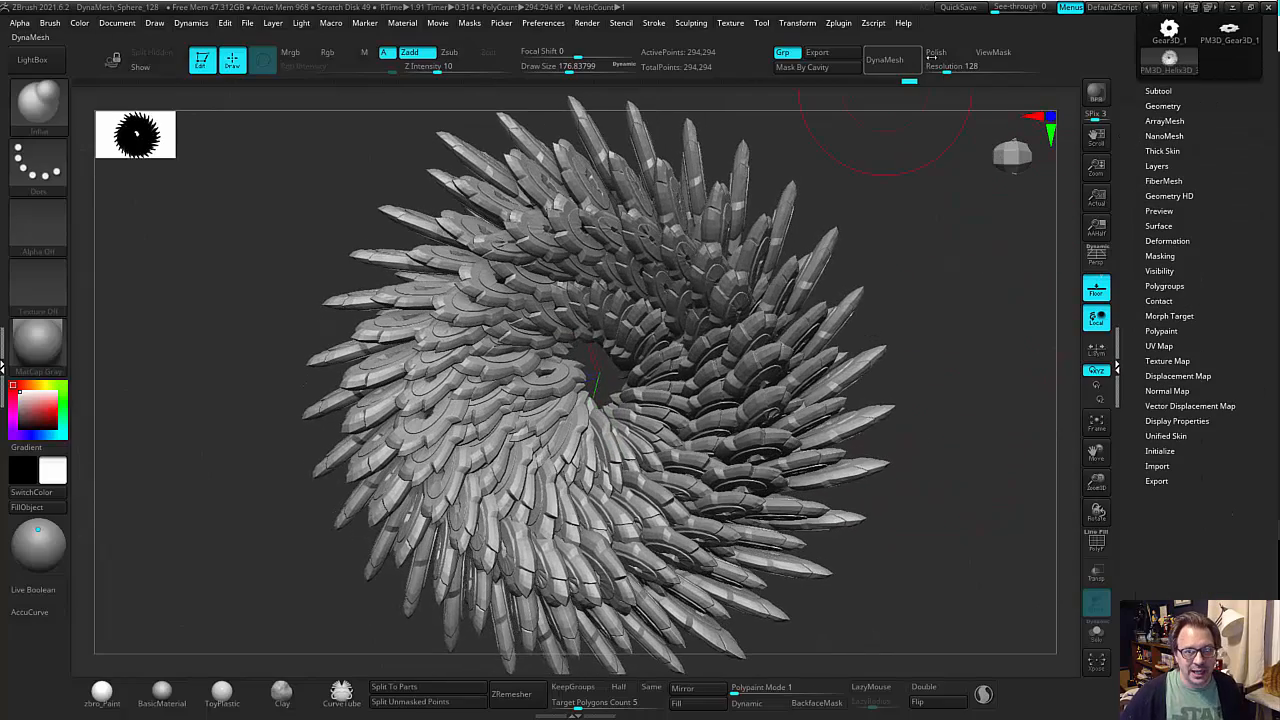
pyautogui.click(1164, 106)
pyautogui.click(1172, 359)
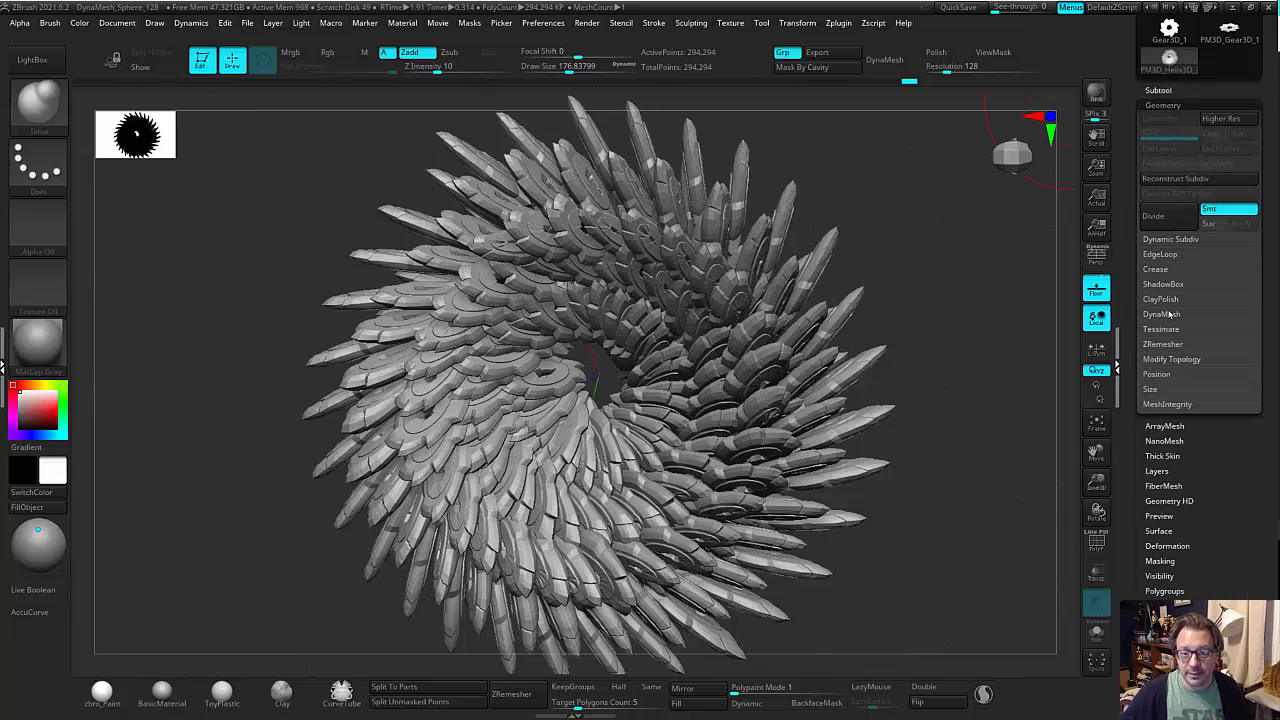
pyautogui.click(1161, 314)
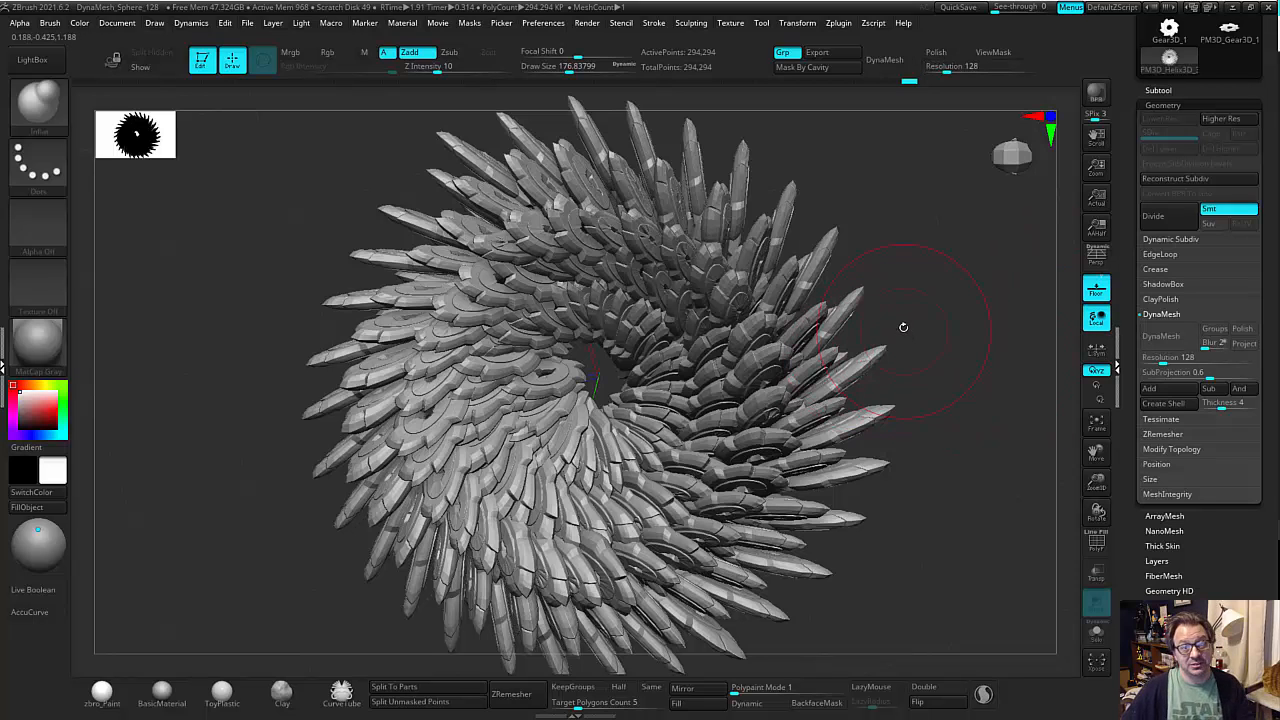
# Try DynaMesh on the vortex at resolution 128, inspect the surface, and undo the remesh.
pyautogui.keyDown('alt'); pyautogui.moveTo(935, 291); pyautogui.dragTo(892, 324); pyautogui.keyUp('alt')
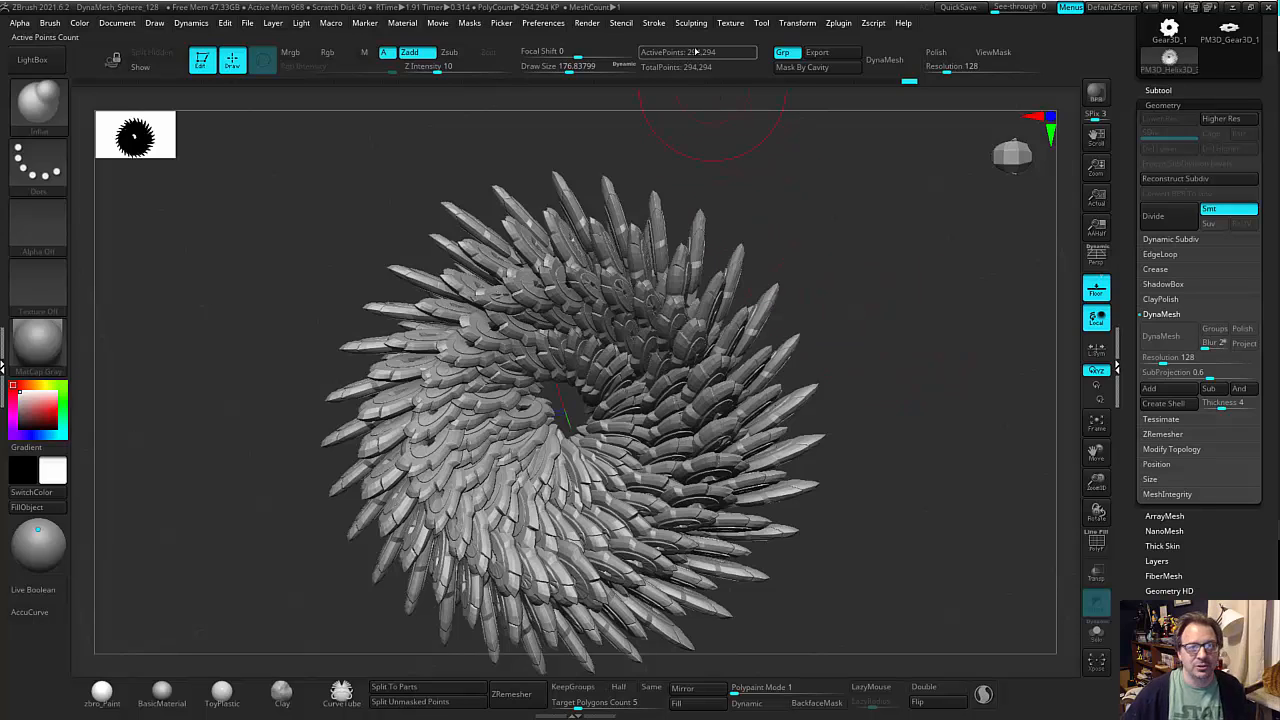
pyautogui.click(1165, 337)
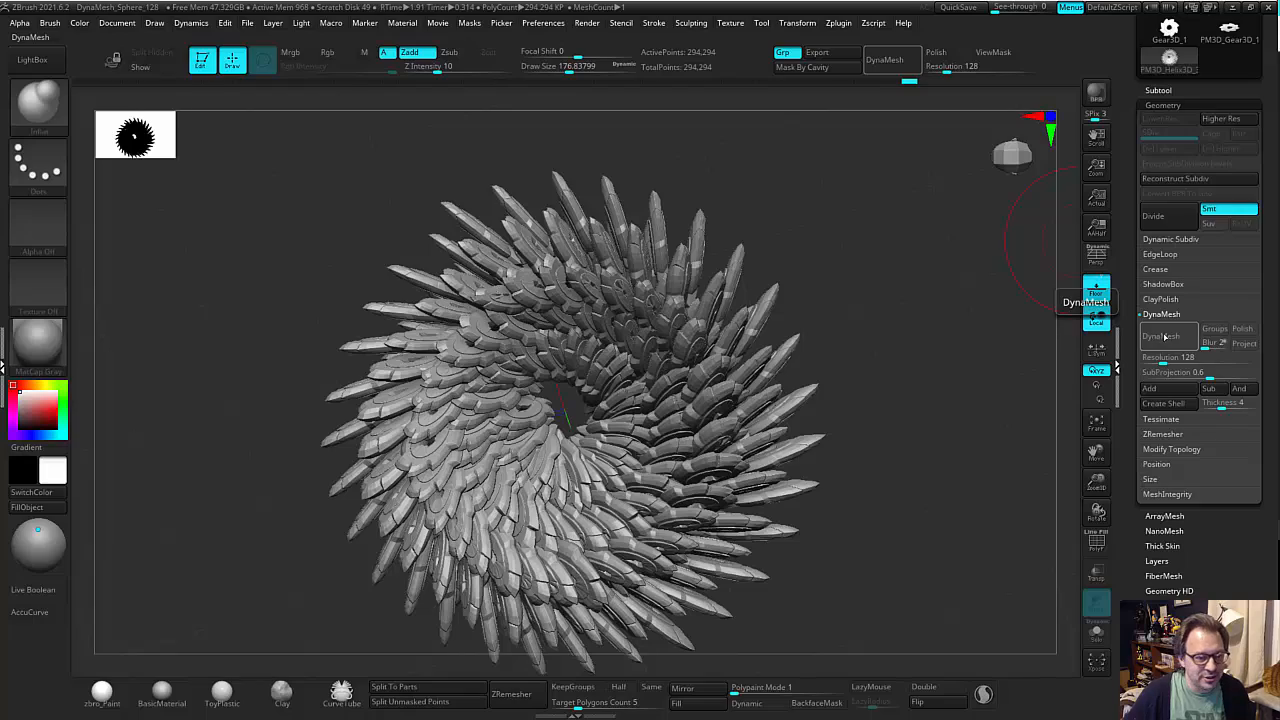
pyautogui.scroll(3, 948, 360)
pyautogui.moveTo(948, 360); pyautogui.dragTo(908, 323)
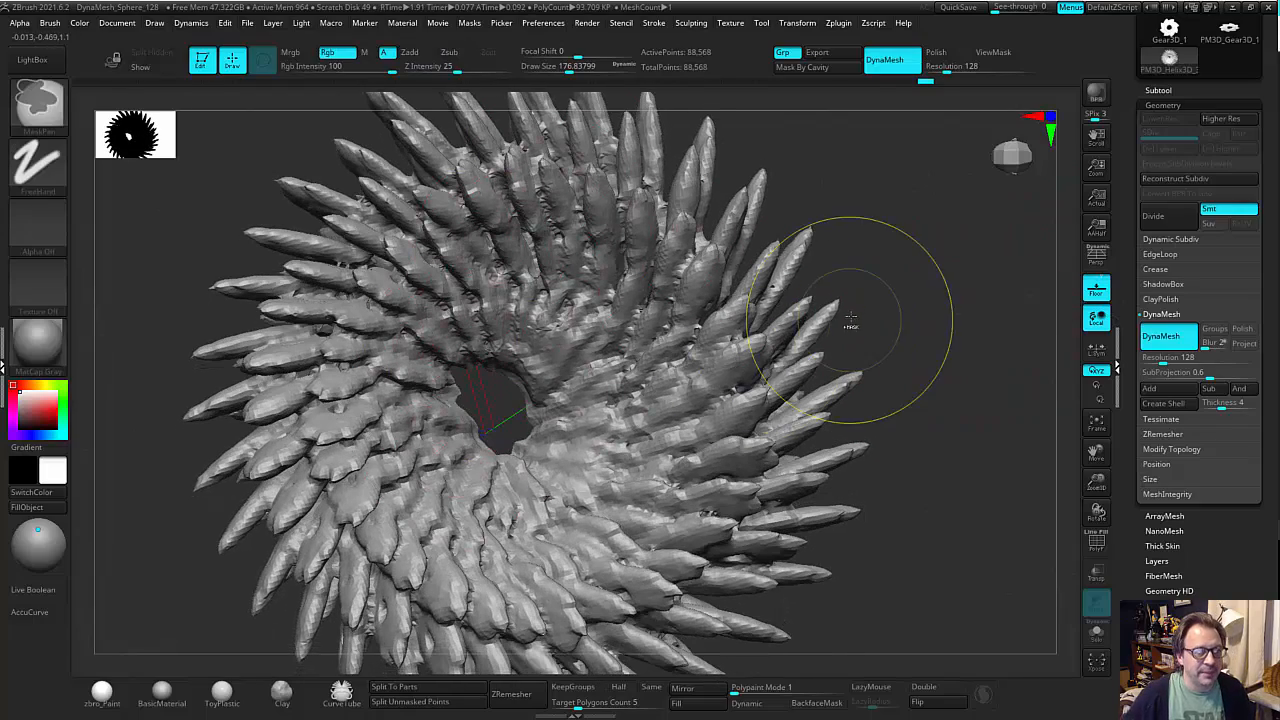
pyautogui.hotkey('ctrl', 'z')
# Try DynaMesh on the vortex at resolution 272 and undo the remesh.
pyautogui.moveTo(1162, 358); pyautogui.dragTo(1173, 358)
pyautogui.click(1161, 336)
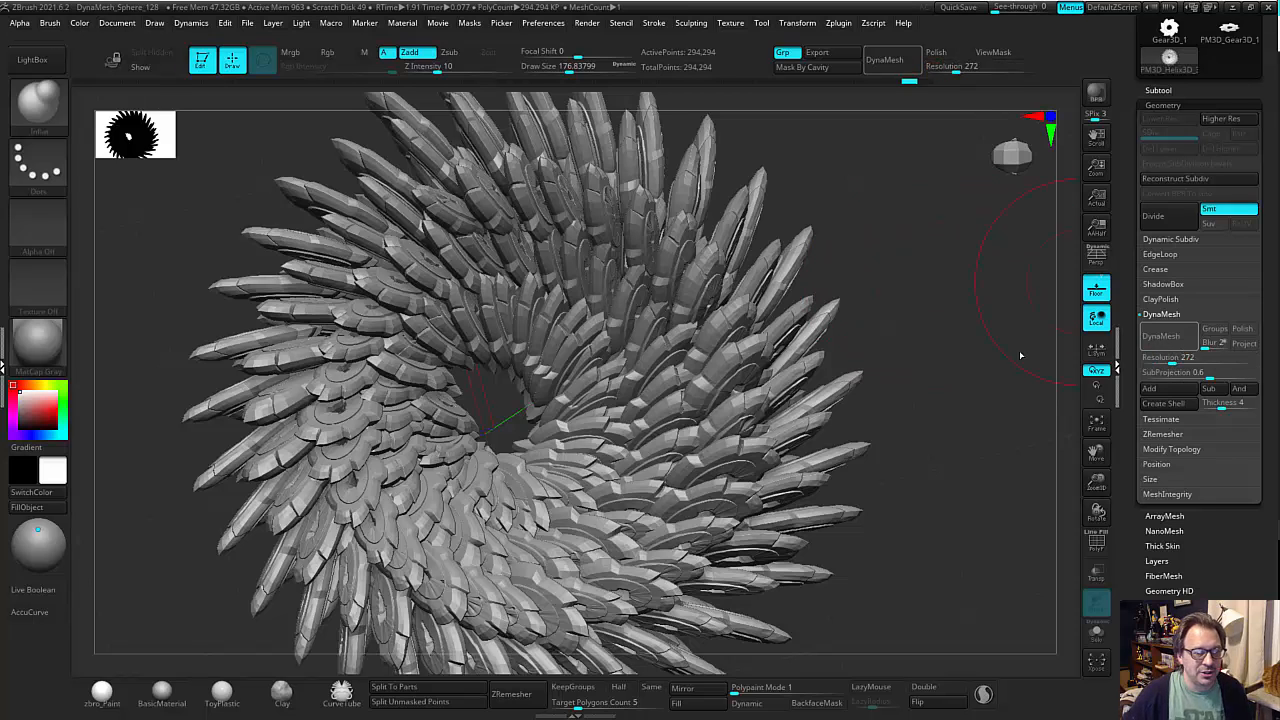
pyautogui.moveTo(911, 355)
pyautogui.mouseDown()
pyautogui.moveTo(946, 348)
pyautogui.moveTo(932, 355)
pyautogui.mouseUp()
pyautogui.hotkey('ctrl', 'z')
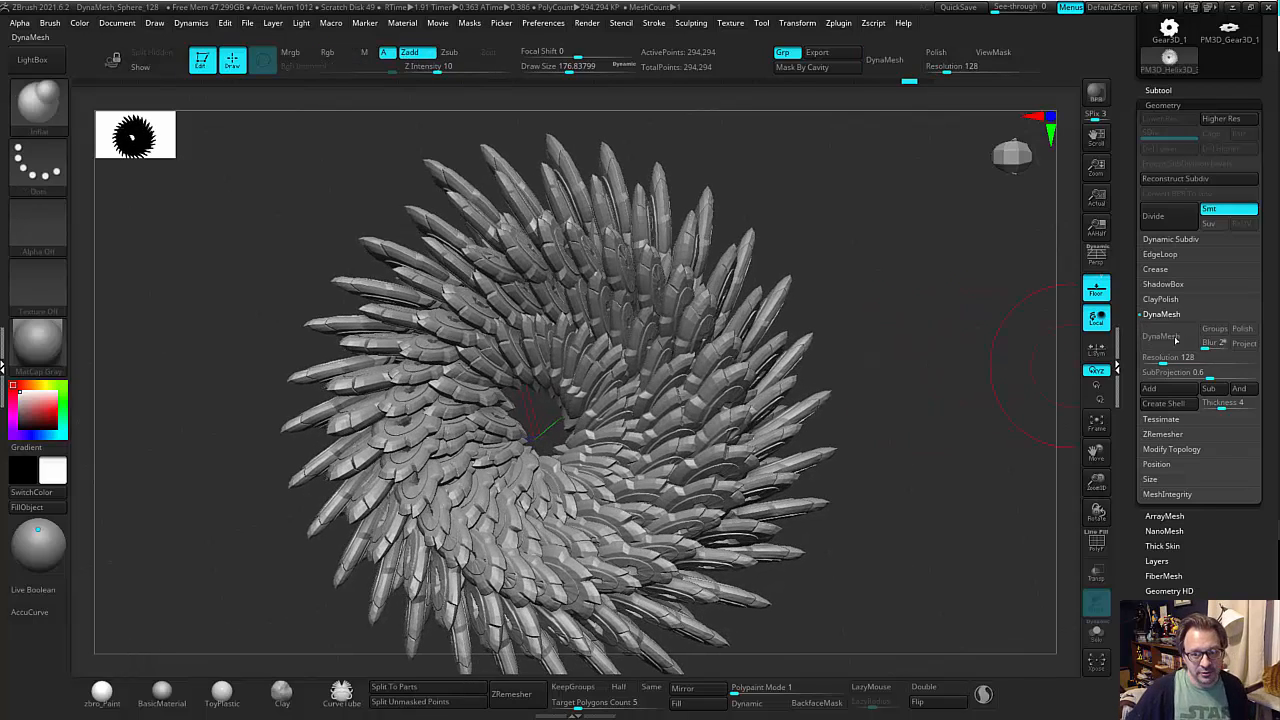
# Enable Polish and remesh the vortex with DynaMesh at resolution 320.
pyautogui.click(1242, 330)
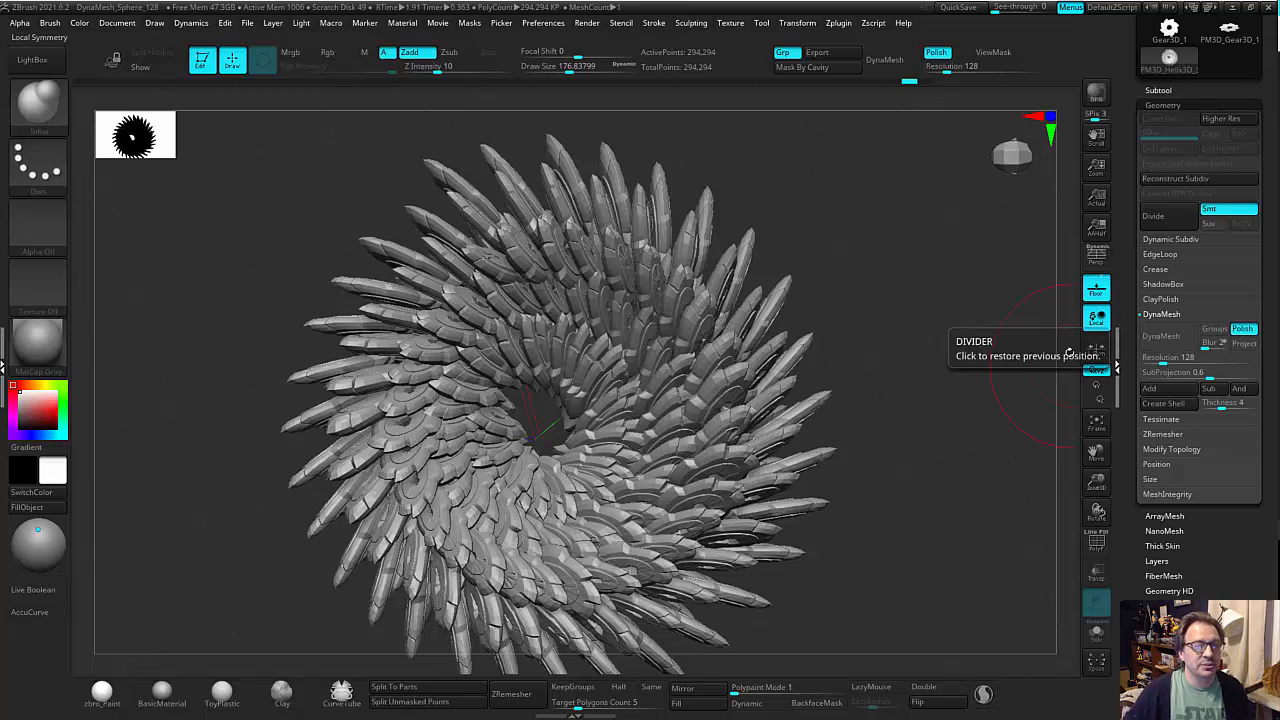
pyautogui.click(1165, 357)
pyautogui.write('200')
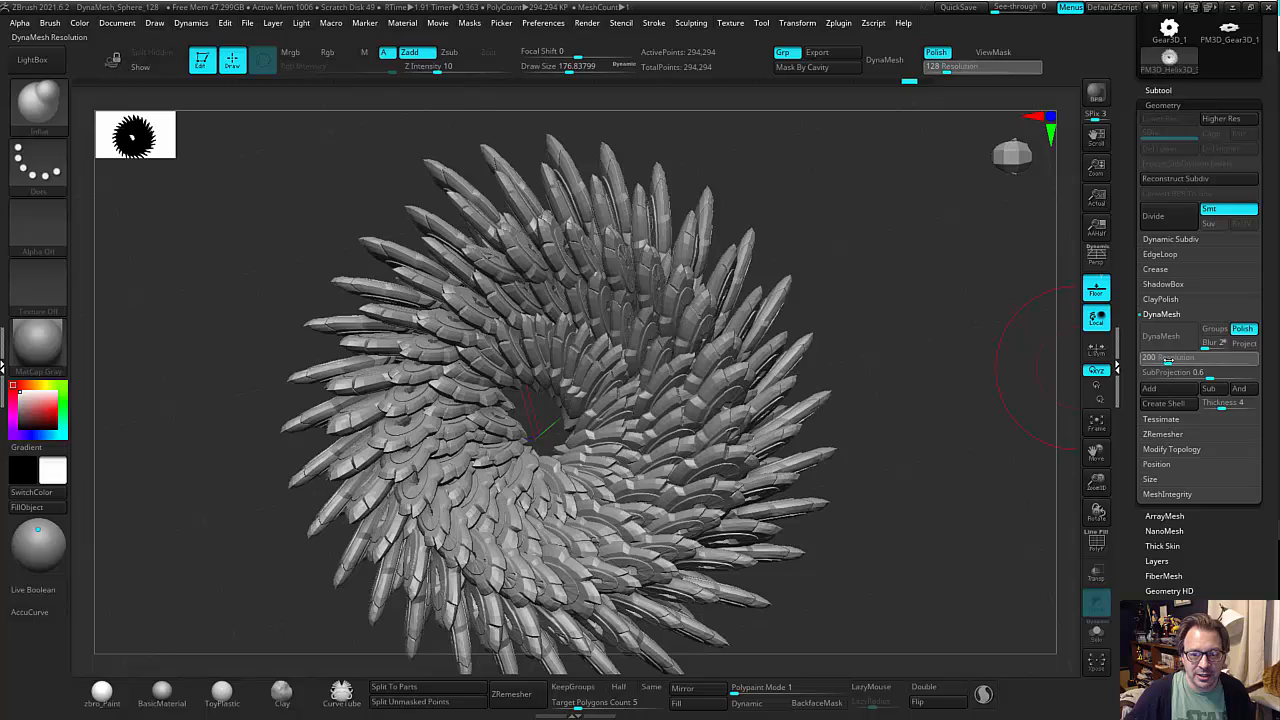
pyautogui.moveTo(1174, 360); pyautogui.dragTo(1176, 360)
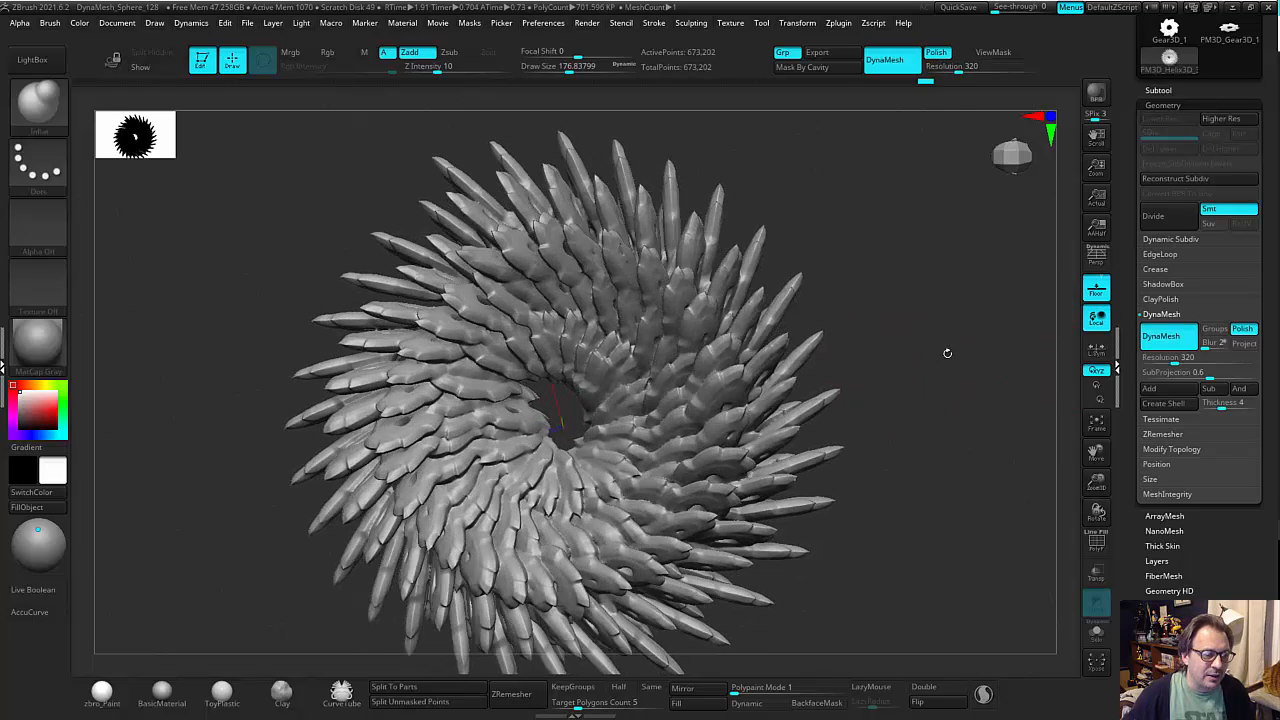
# Thicken the remeshed blades with the Inflate deformation, undoing the attempt that does not suit.
pyautogui.moveTo(946, 352)
pyautogui.mouseDown()
pyautogui.moveTo(898, 360)
pyautogui.moveTo(911, 354)
pyautogui.moveTo(907, 473)
pyautogui.moveTo(951, 563)
pyautogui.moveTo(951, 350)
pyautogui.moveTo(940, 352)
pyautogui.mouseUp()
pyautogui.moveTo(928, 367)
pyautogui.mouseDown()
pyautogui.moveTo(906, 443)
pyautogui.moveTo(705, 298)
pyautogui.mouseUp()
pyautogui.moveTo(831, 222); pyautogui.dragTo(690, 230)
pyautogui.moveTo(842, 232); pyautogui.dragTo(705, 262)
pyautogui.moveTo(1146, 594); pyautogui.dragTo(1148, 487)
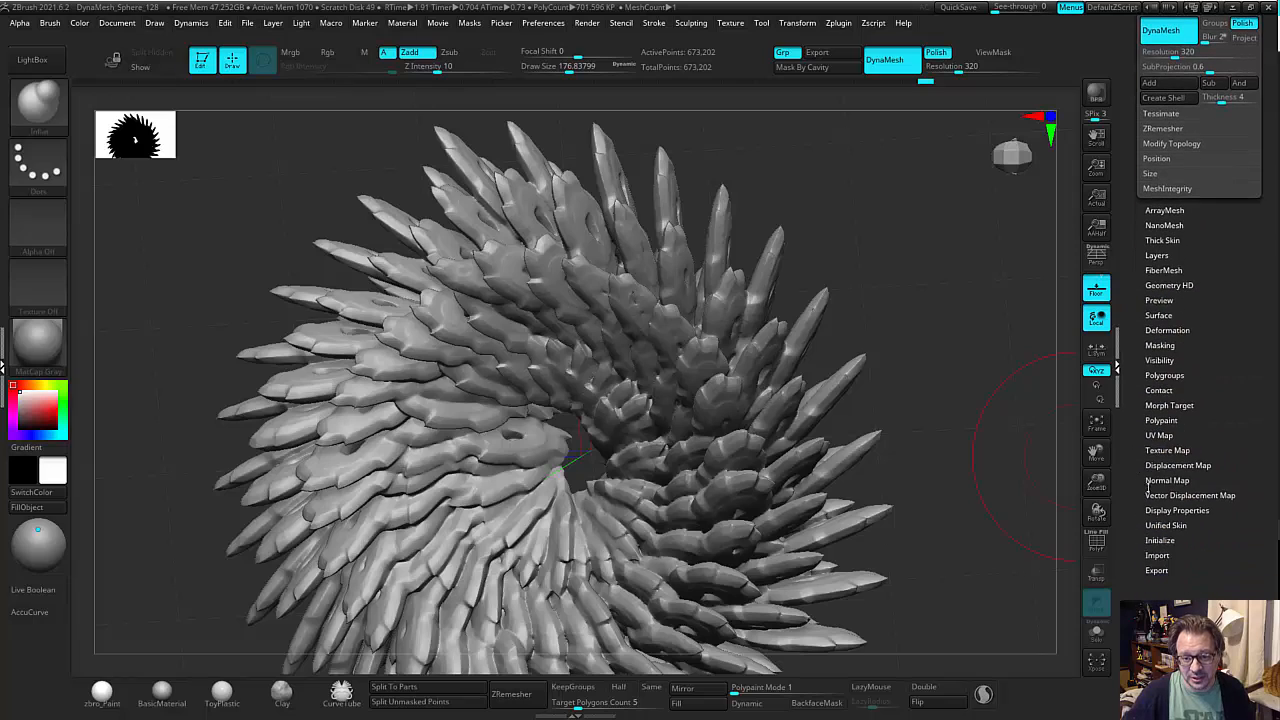
pyautogui.click(1170, 332)
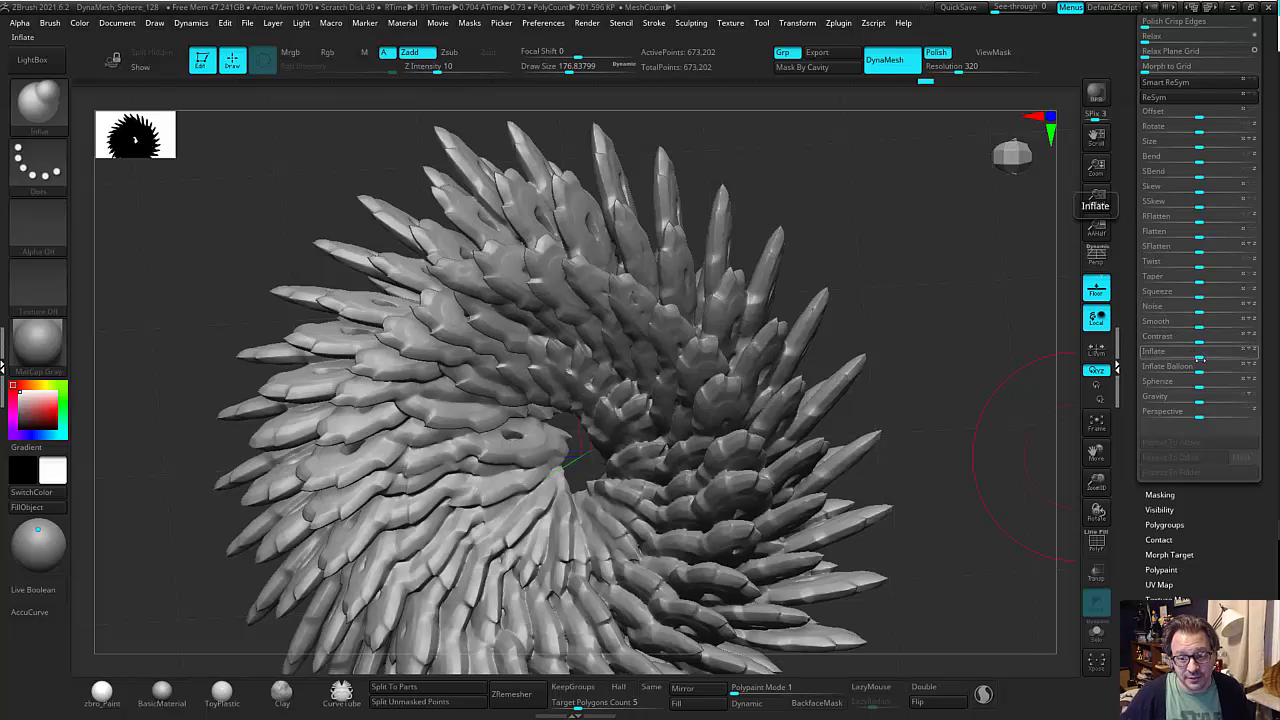
pyautogui.moveTo(1204, 372); pyautogui.dragTo(1205, 357)
pyautogui.hotkey('ctrl', 'z')
pyautogui.moveTo(958, 327)
pyautogui.mouseDown()
pyautogui.moveTo(897, 271)
pyautogui.moveTo(693, 323)
pyautogui.mouseUp()
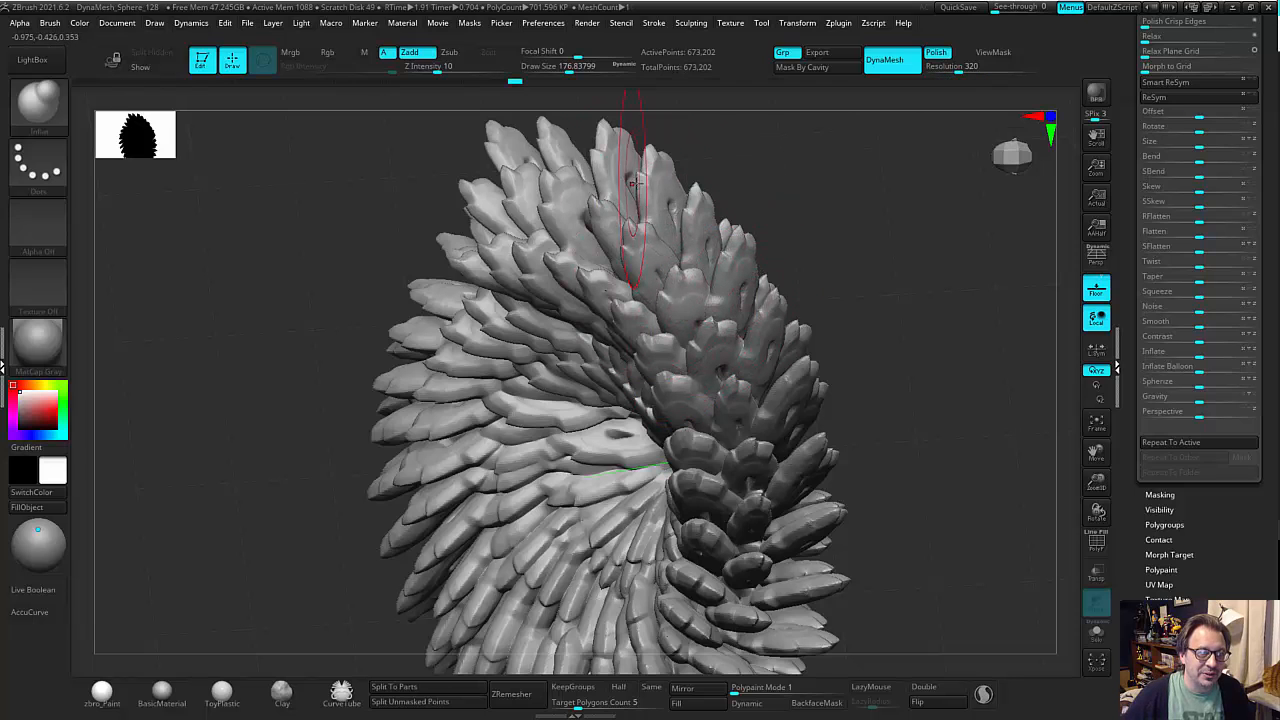
# Update the DynaMesh at resolution 320 to fuse the inflated blades together.
pyautogui.moveTo(821, 167)
pyautogui.keyDown('ctrl'); pyautogui.mouseDown()
pyautogui.moveTo(866, 228)
pyautogui.moveTo(988, 301)
pyautogui.moveTo(926, 294)
pyautogui.moveTo(931, 306)
pyautogui.moveTo(912, 312)
pyautogui.mouseUp(); pyautogui.keyUp('ctrl')
pyautogui.moveTo(912, 312)
pyautogui.mouseDown()
pyautogui.moveTo(965, 305)
pyautogui.moveTo(920, 277)
pyautogui.moveTo(937, 321)
pyautogui.moveTo(923, 334)
pyautogui.moveTo(902, 313)
pyautogui.moveTo(909, 286)
pyautogui.moveTo(914, 298)
pyautogui.mouseUp()
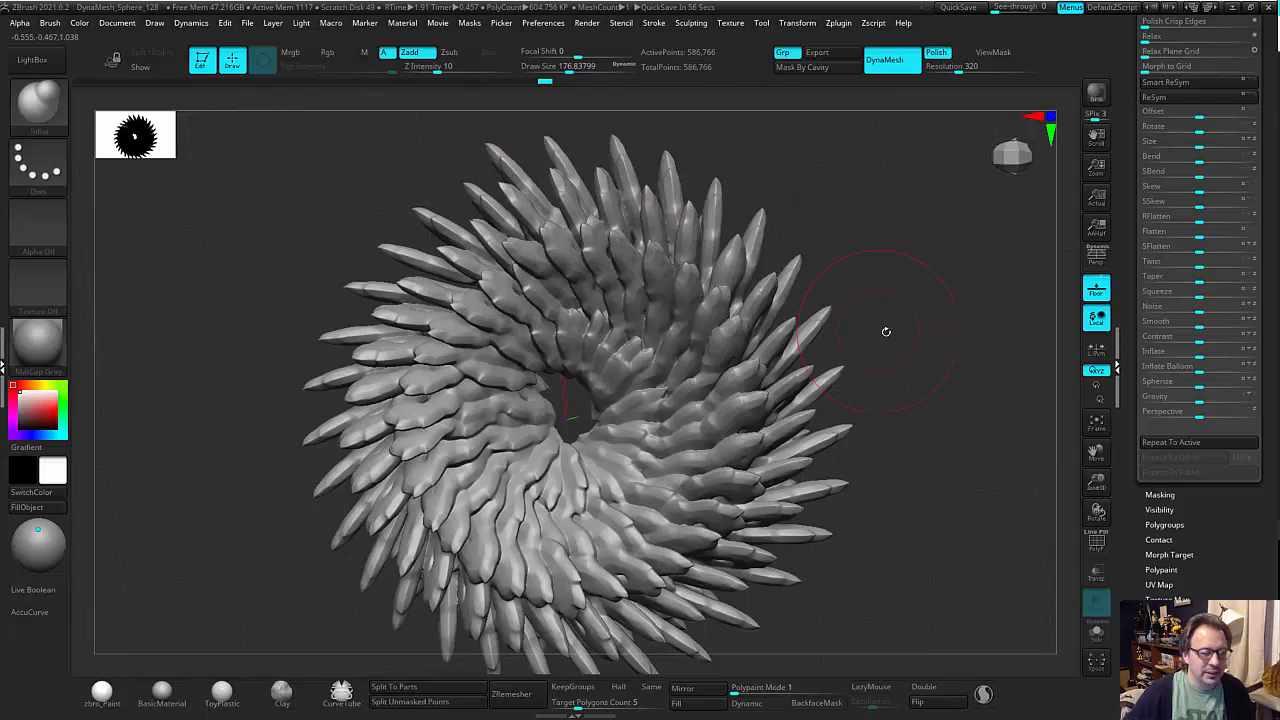
pyautogui.moveTo(886, 331); pyautogui.dragTo(907, 374)
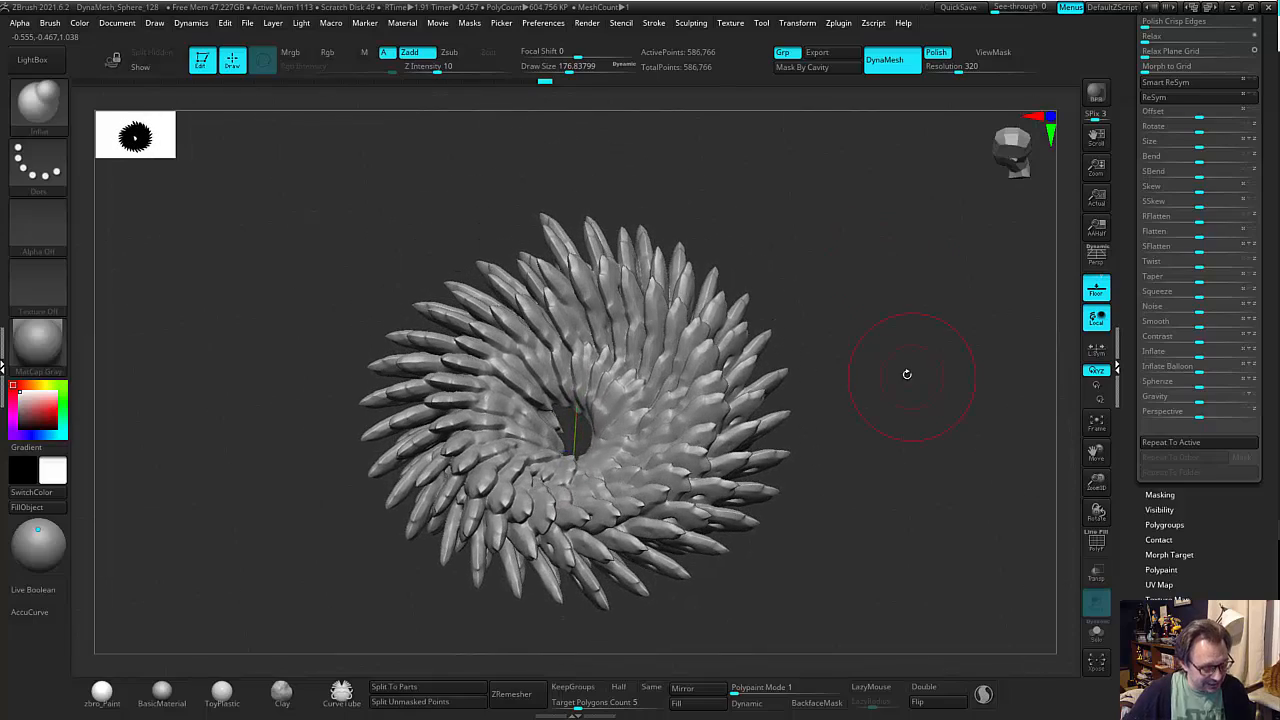
# Pull the vortex's blades around the ring with the SnakeHook brush, sweeping the inner ridges and outer tips into a swirling flow.
pyautogui.press('b')
pyautogui.press('s')
pyautogui.press('h')
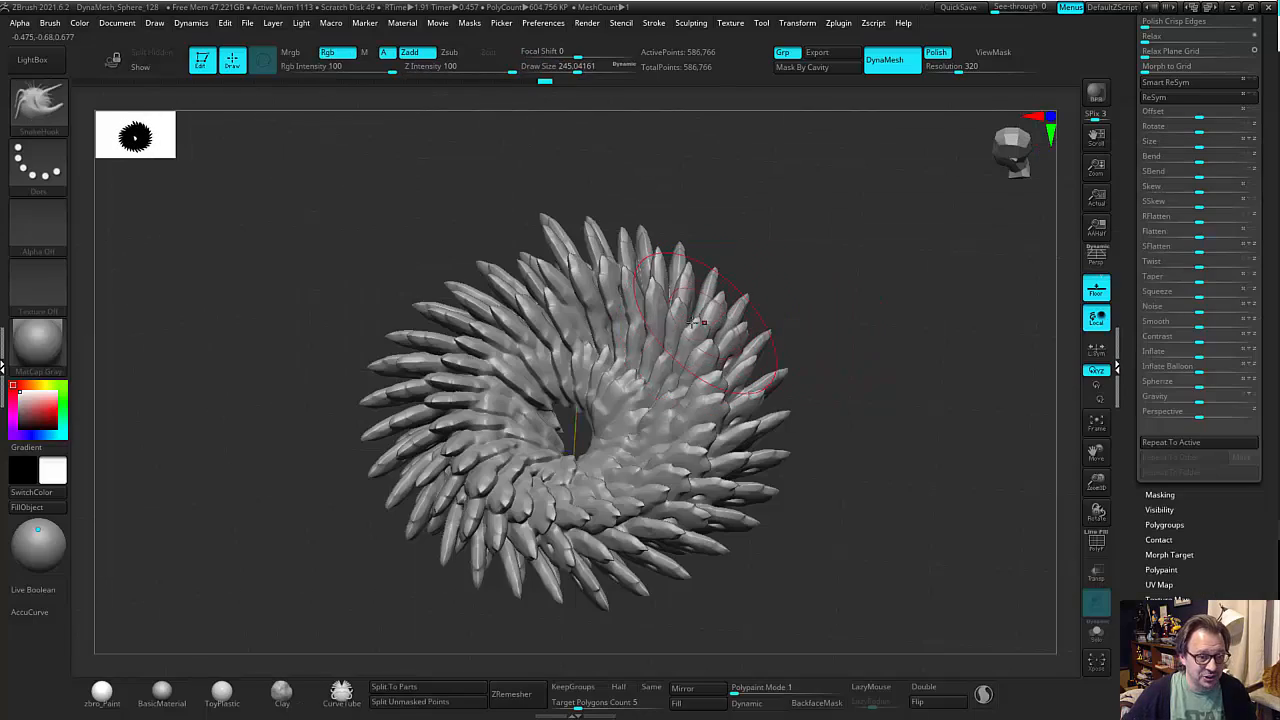
pyautogui.moveTo(549, 337); pyautogui.dragTo(515, 335)
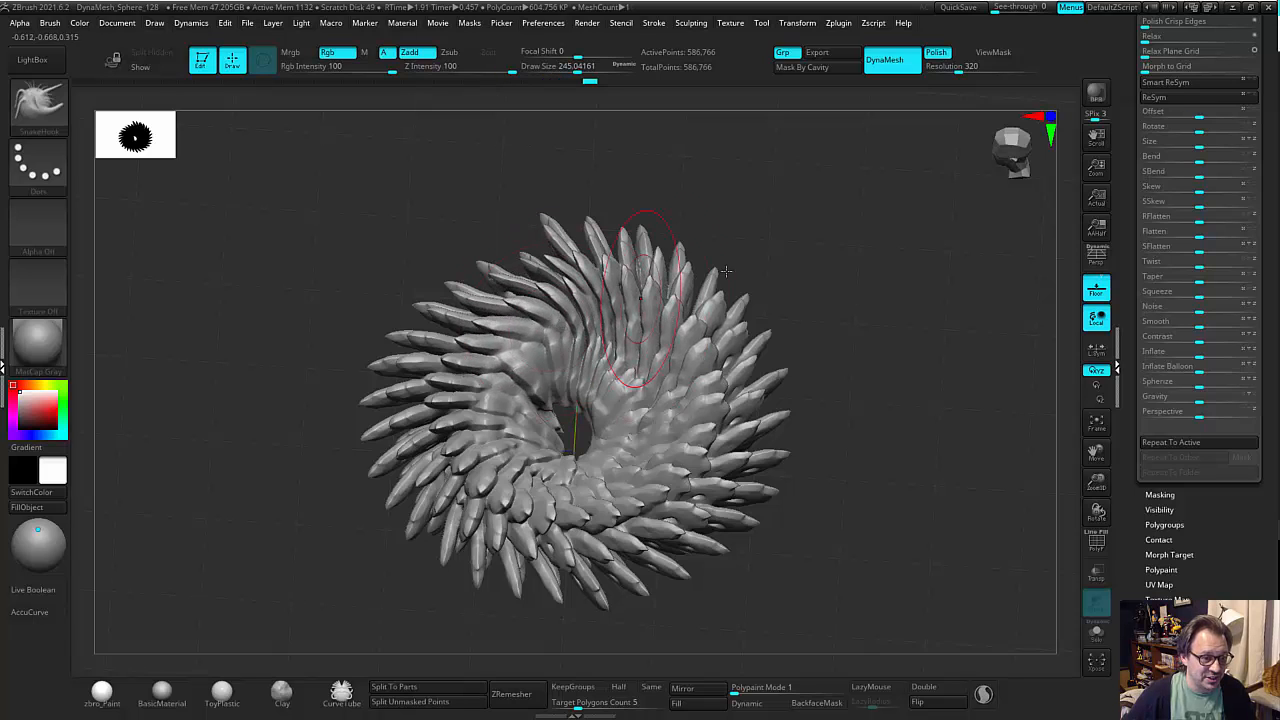
pyautogui.moveTo(634, 297); pyautogui.dragTo(665, 402, button='right')
pyautogui.moveTo(645, 412); pyautogui.dragTo(682, 350)
pyautogui.moveTo(791, 309); pyautogui.dragTo(815, 328)
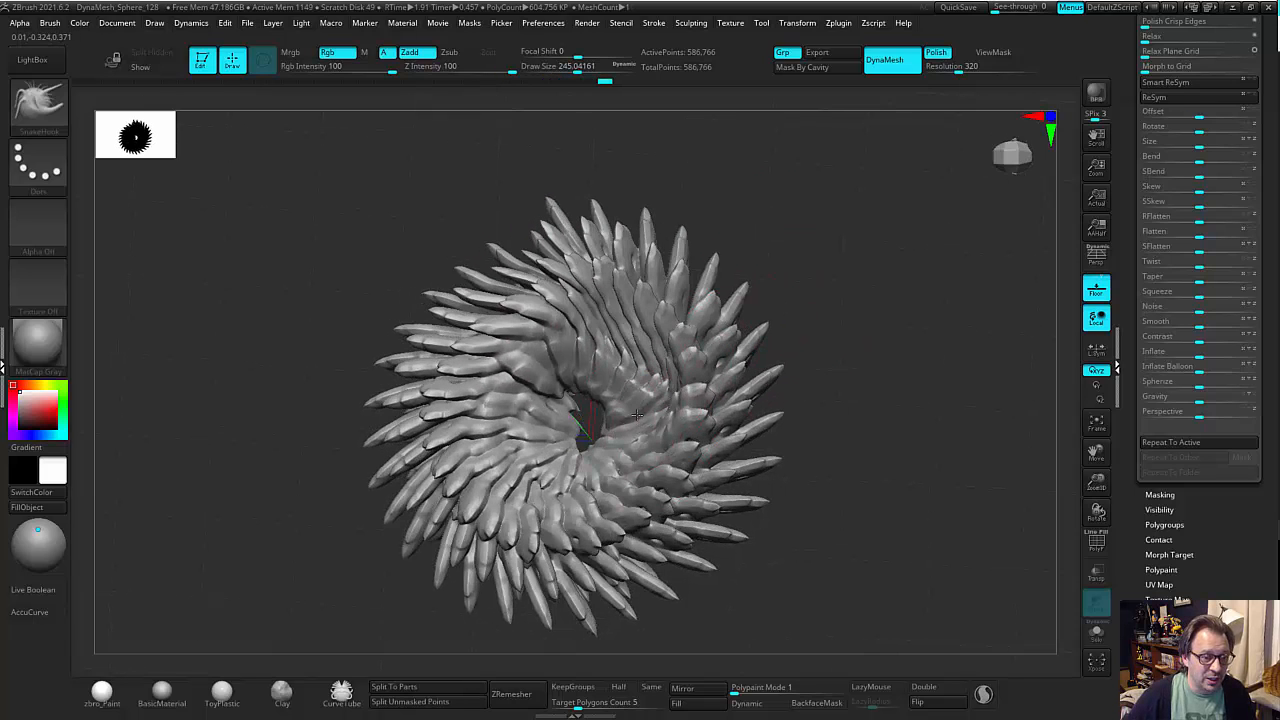
pyautogui.moveTo(630, 415); pyautogui.dragTo(665, 350)
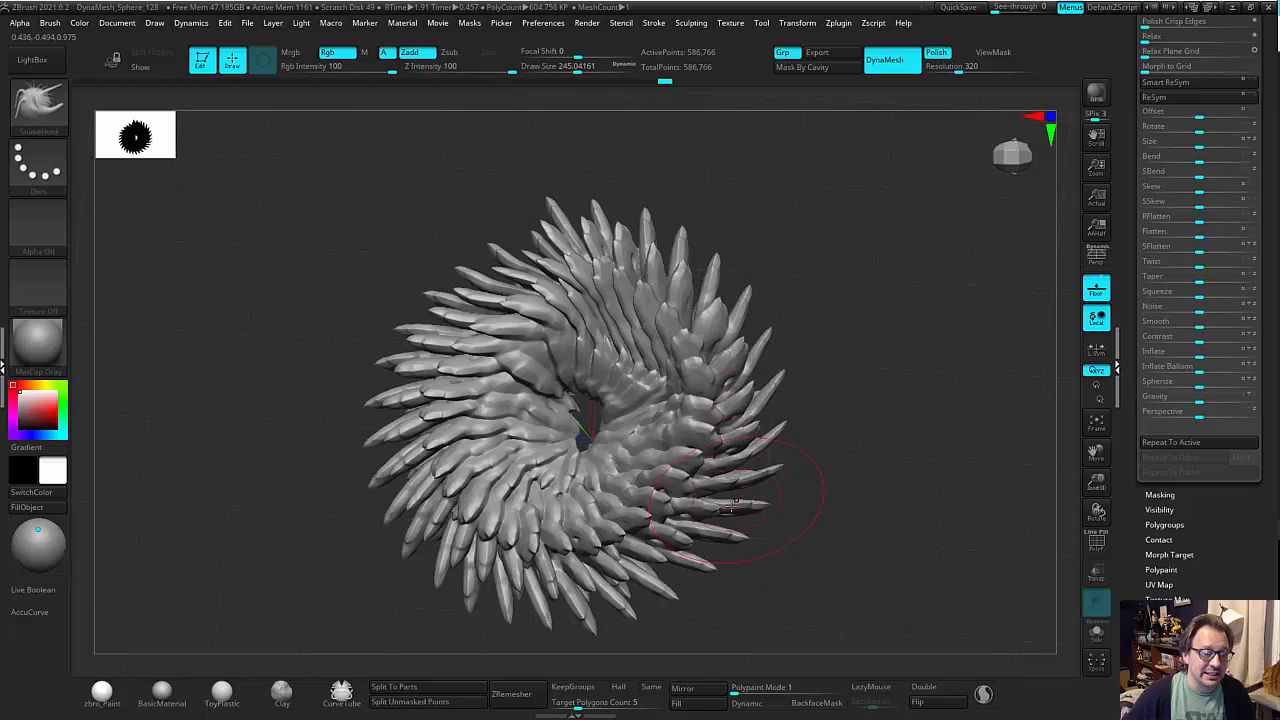
pyautogui.moveTo(672, 556)
pyautogui.mouseDown(button='right')
pyautogui.moveTo(833, 478)
pyautogui.moveTo(752, 508)
pyautogui.mouseUp(button='right')
pyautogui.moveTo(614, 545); pyautogui.dragTo(562, 556)
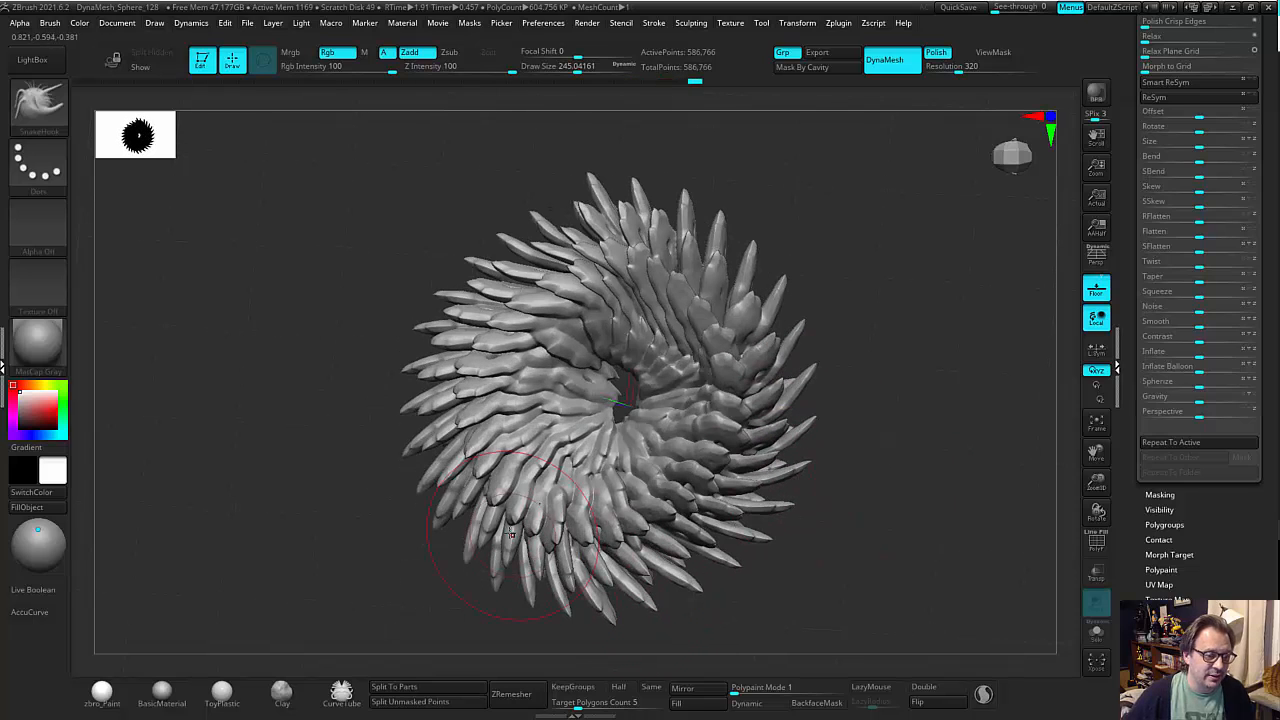
pyautogui.moveTo(505, 515); pyautogui.dragTo(430, 445)
pyautogui.moveTo(344, 363); pyautogui.dragTo(397, 331, button='right')
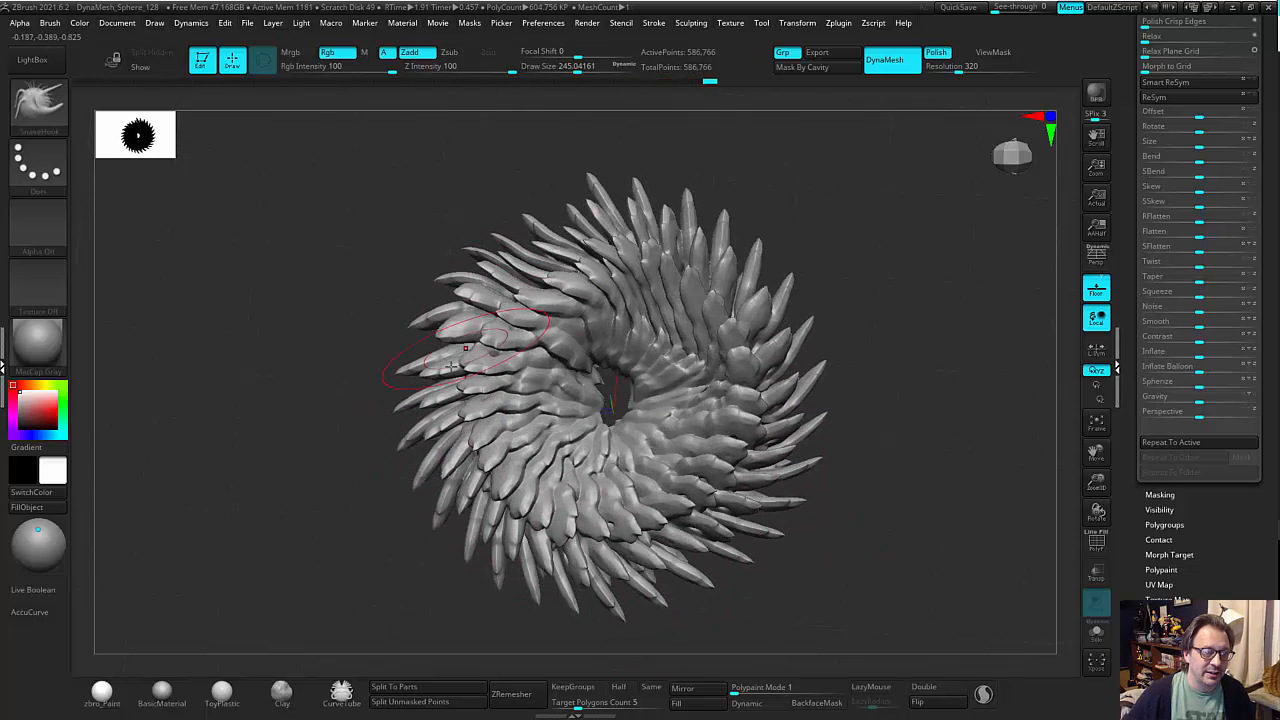
pyautogui.moveTo(465, 349); pyautogui.dragTo(430, 400)
pyautogui.moveTo(816, 213); pyautogui.dragTo(724, 262, button='right')
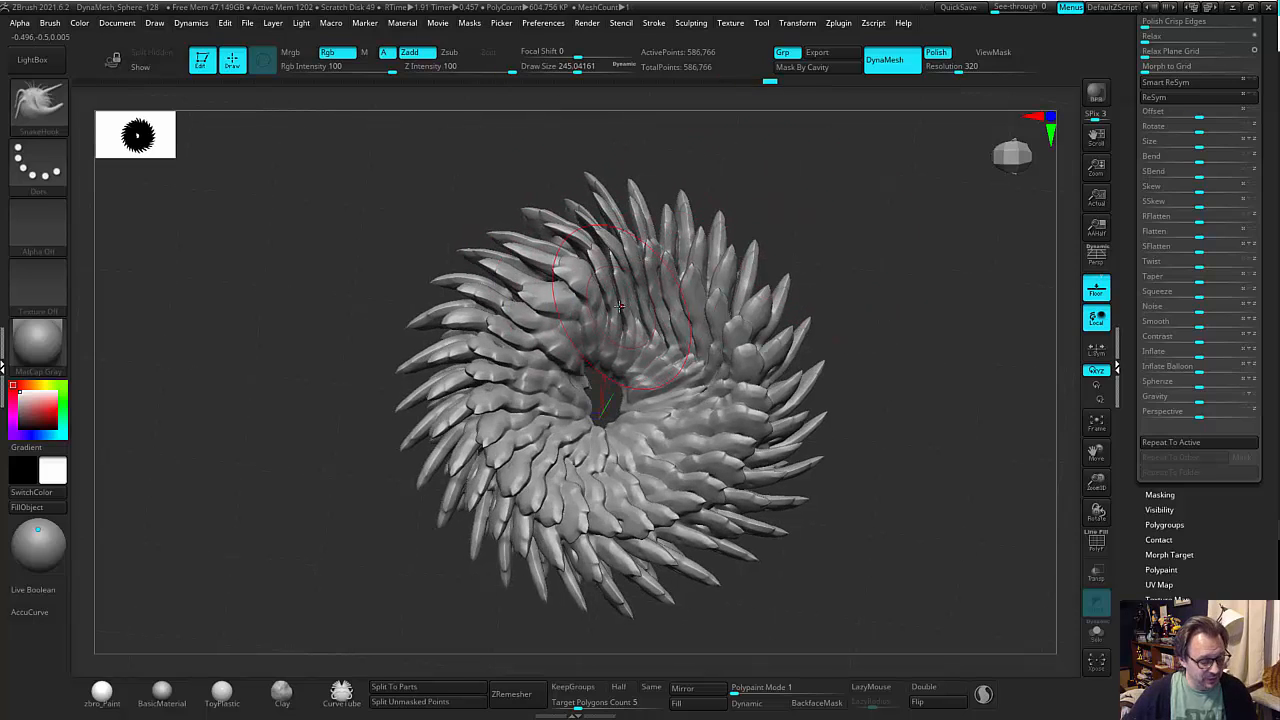
# Apply the gizmo's Twist deformer to the vortex and twist the blades strongly around the central hole.
pyautogui.press('w')
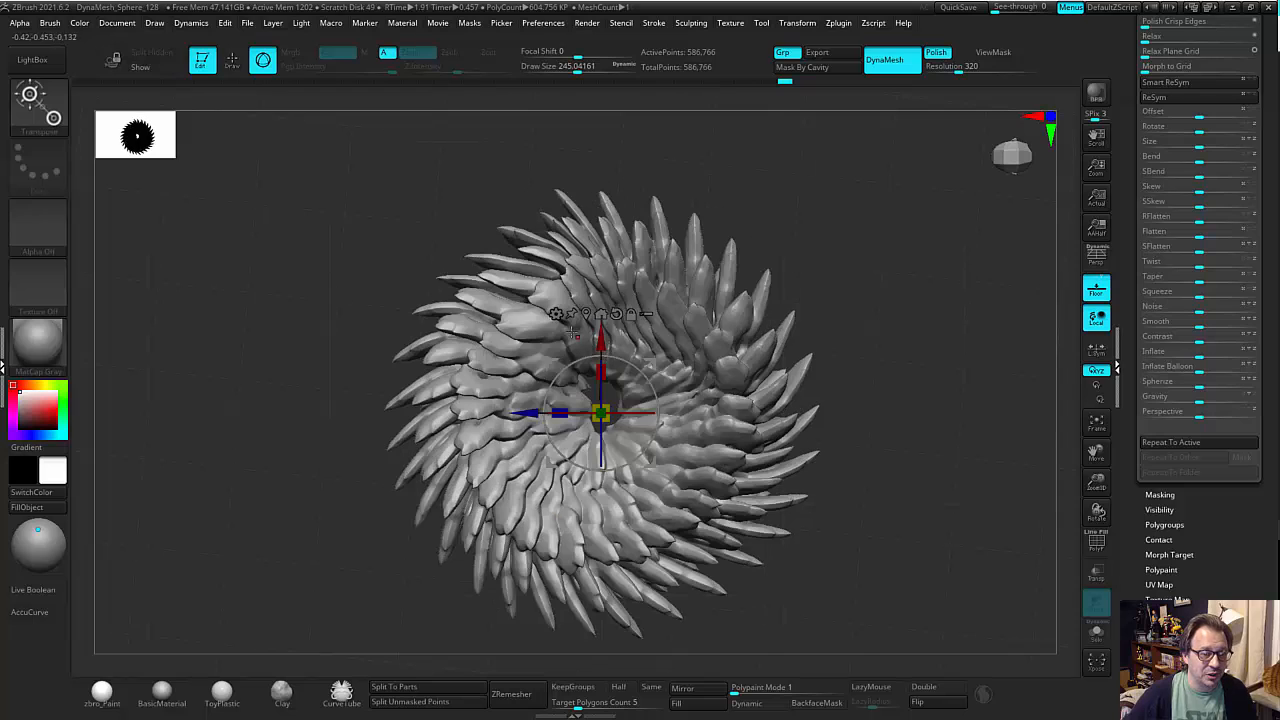
pyautogui.click(556, 314)
pyautogui.click(797, 442)
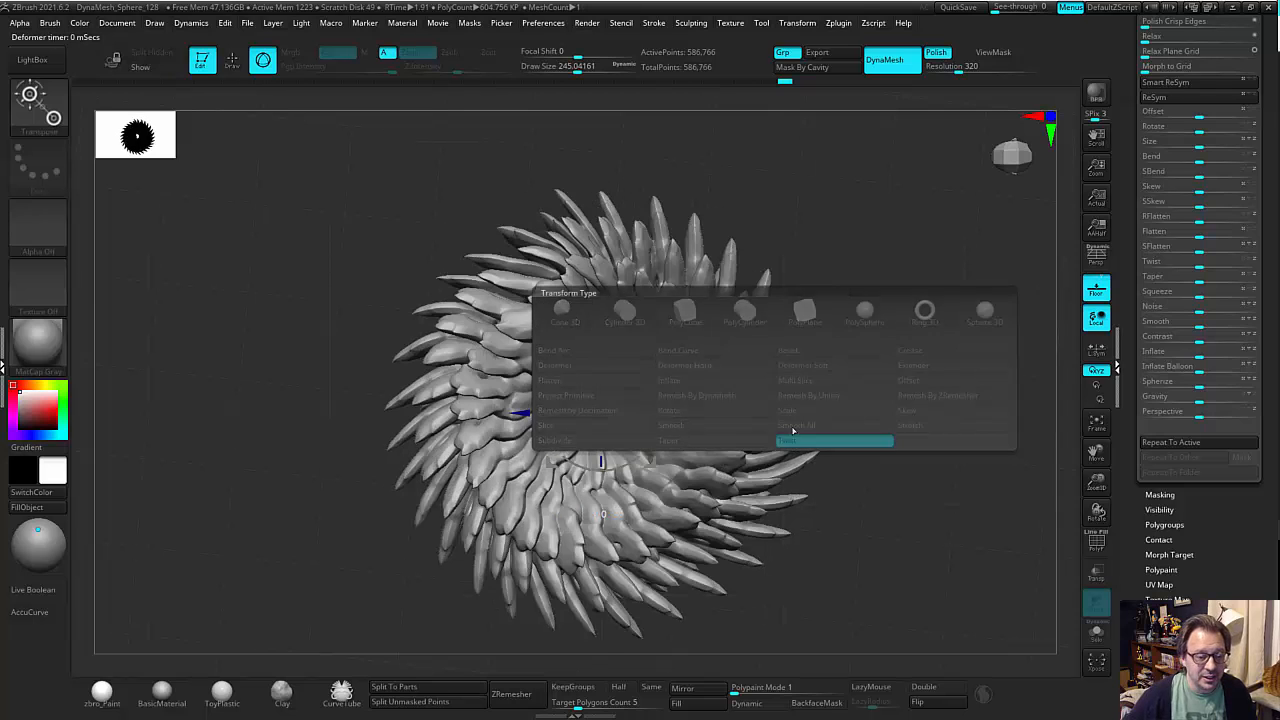
pyautogui.moveTo(891, 343); pyautogui.dragTo(801, 371, button='right')
pyautogui.moveTo(689, 412); pyautogui.dragTo(706, 406)
pyautogui.moveTo(706, 406); pyautogui.dragTo(783, 383, button='right')
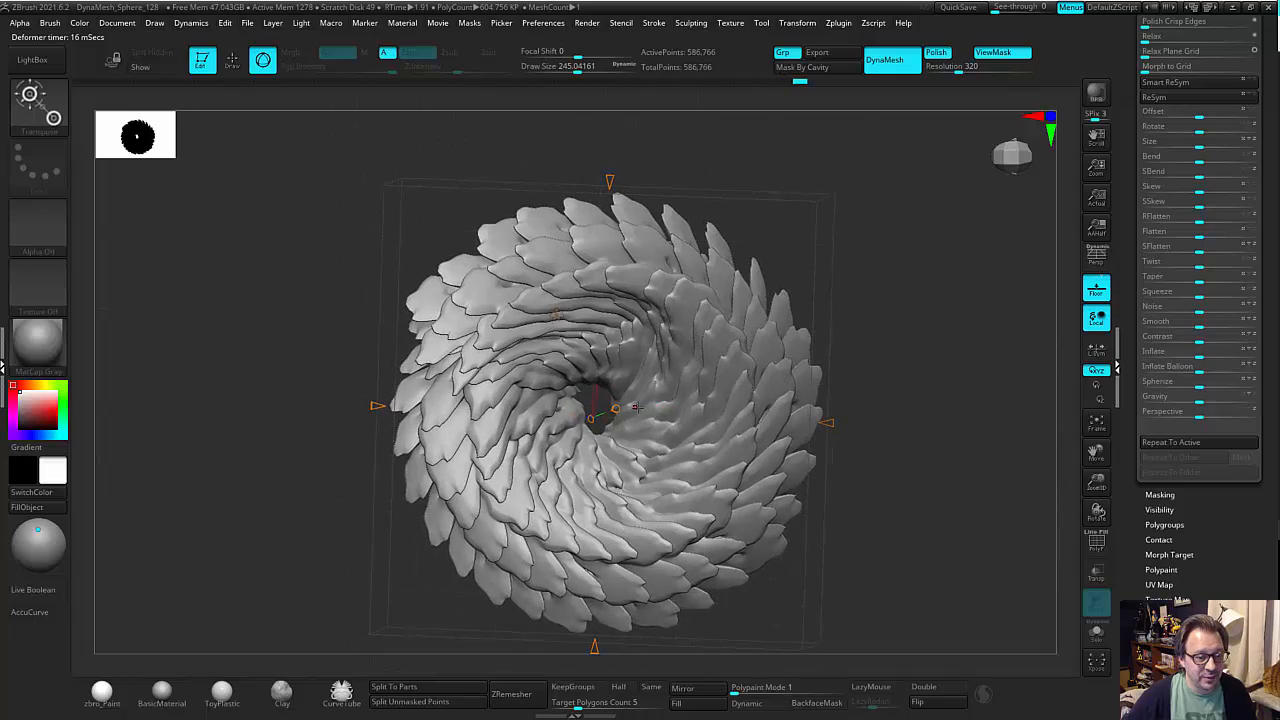
# Reduce the twist until the outer blade tips separate again, and accept the Twist deformation.
pyautogui.moveTo(878, 354); pyautogui.dragTo(833, 362, button='right')
pyautogui.moveTo(670, 410); pyautogui.dragTo(595, 417)
pyautogui.moveTo(872, 320); pyautogui.dragTo(885, 343)
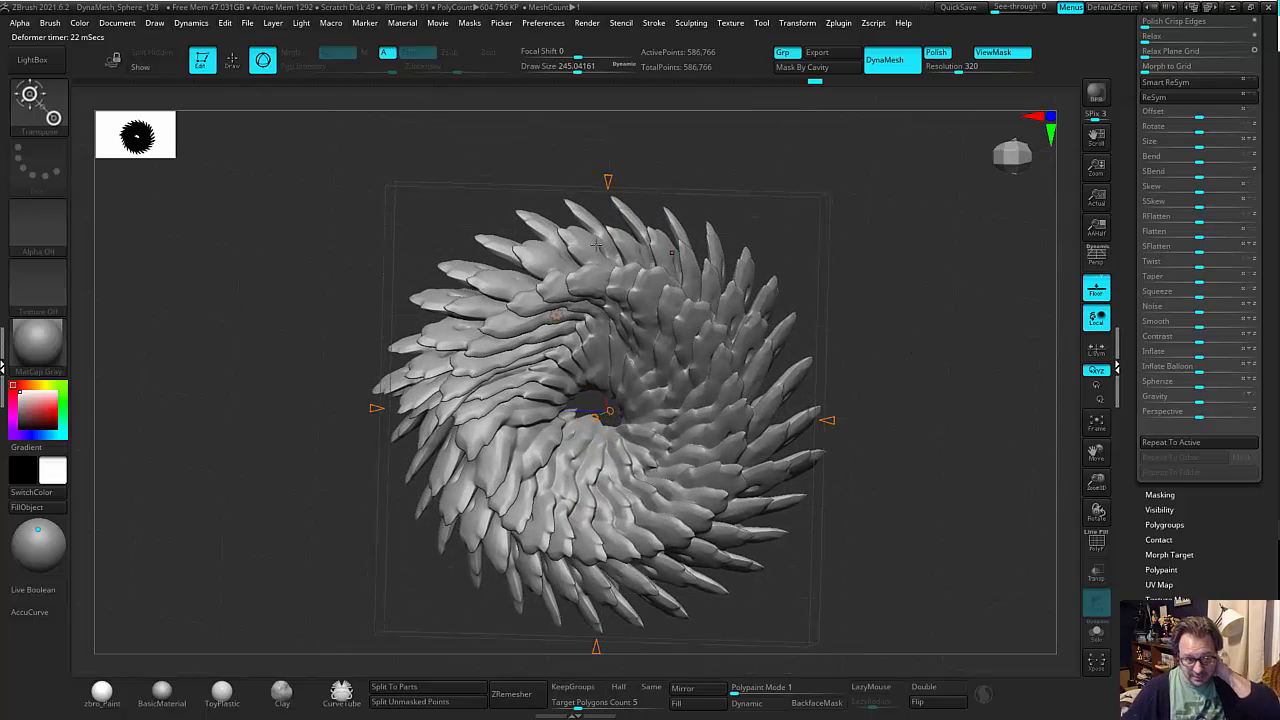
pyautogui.click(558, 320)
pyautogui.click(909, 336)
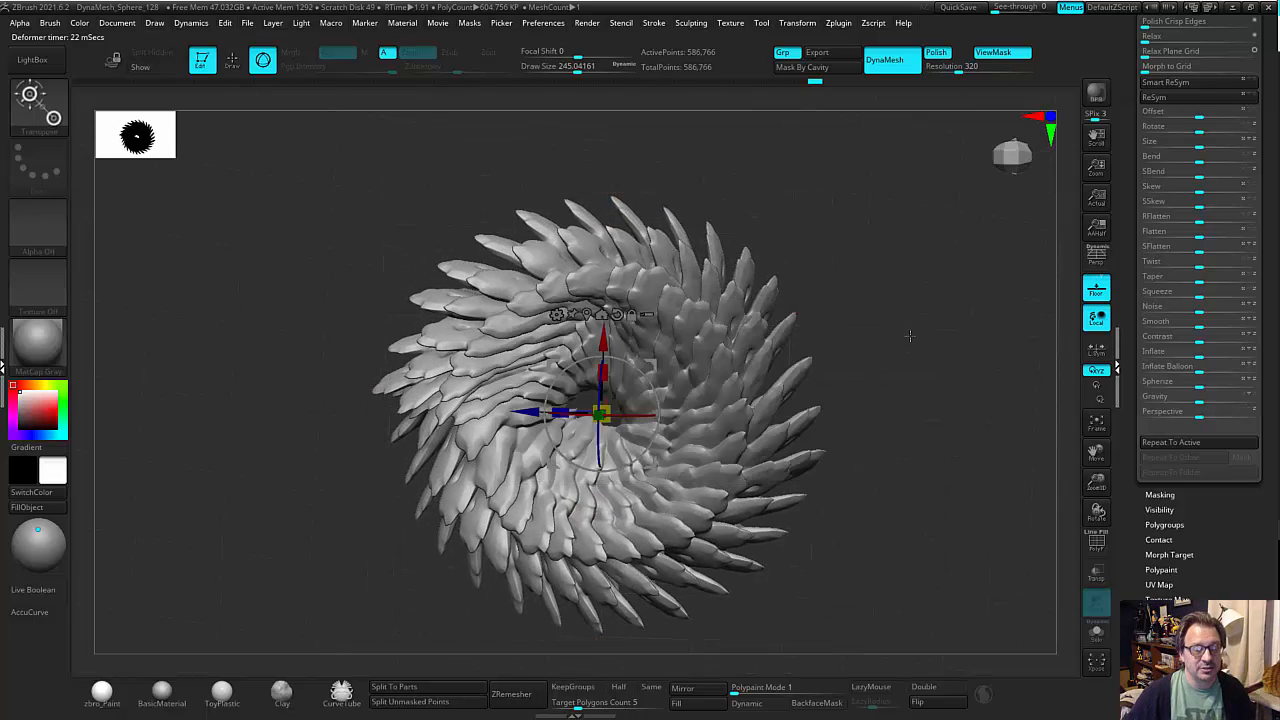